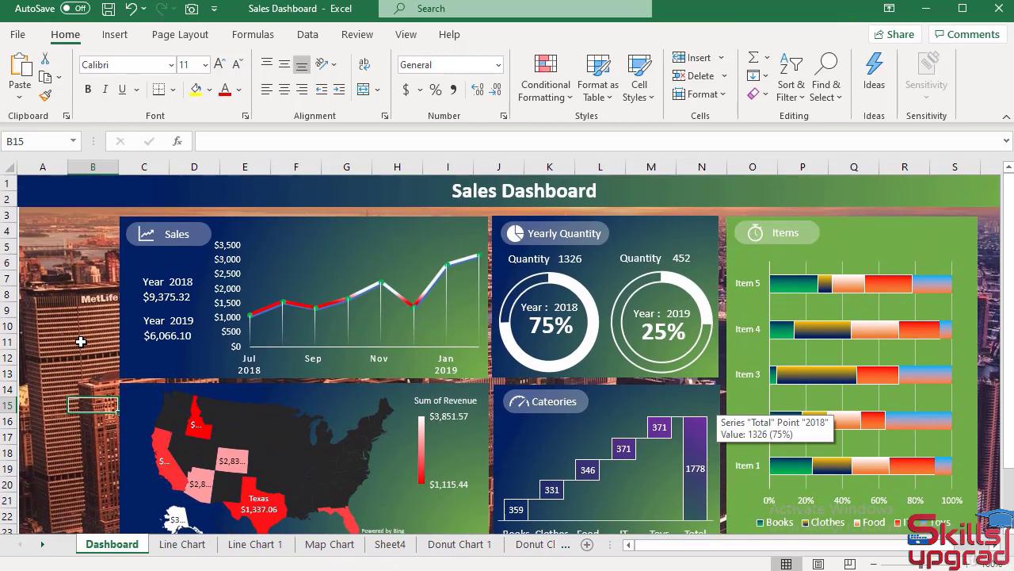
# Step: Insert slicers for Sales Person, State, Category and Years from the Sales line chart on the dashboard
pyautogui.scroll(-3, 80, 342)
pyautogui.scroll(4, 84, 341)
pyautogui.click(391, 261)
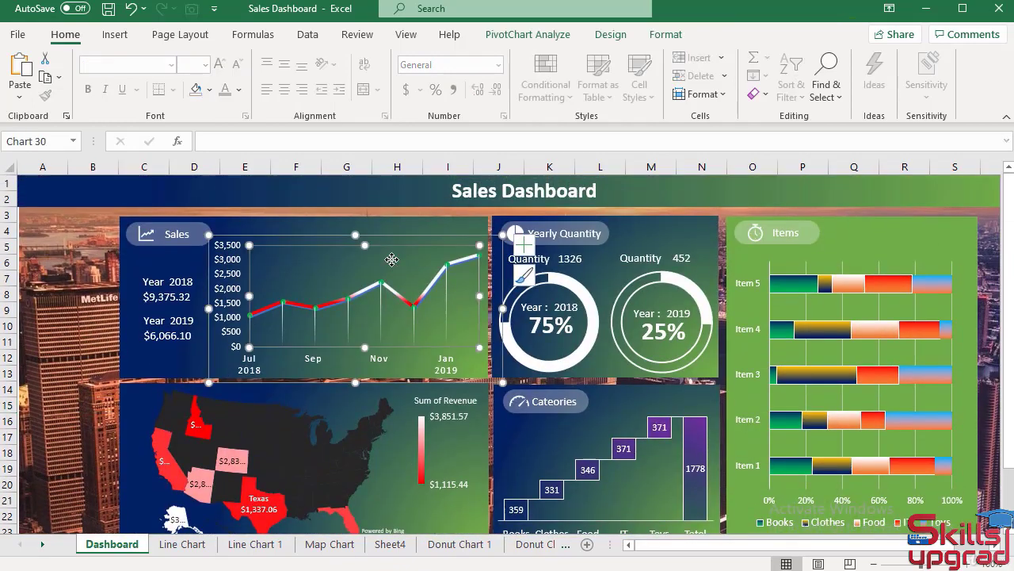
pyautogui.click(529, 36)
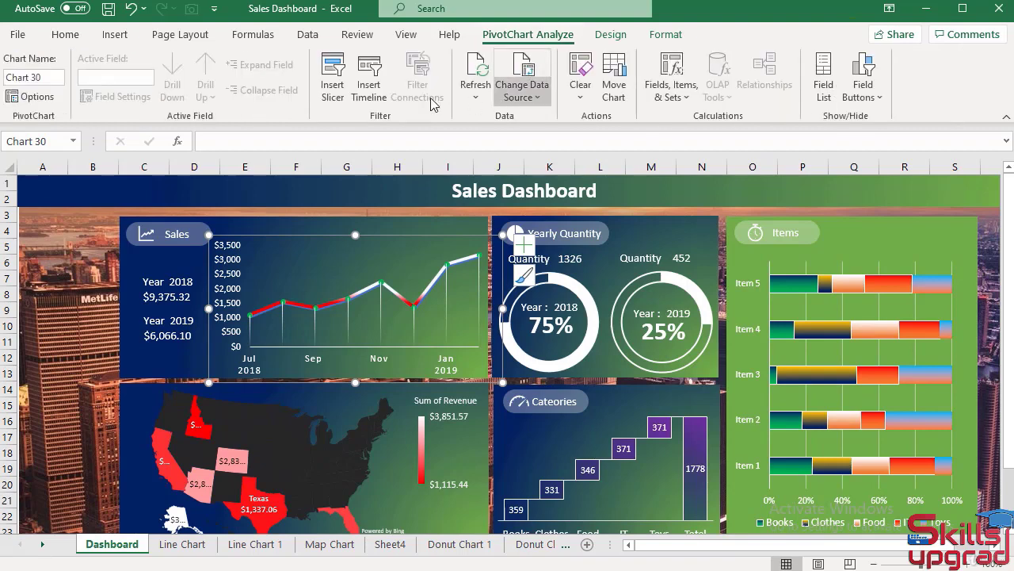
pyautogui.click(345, 90)
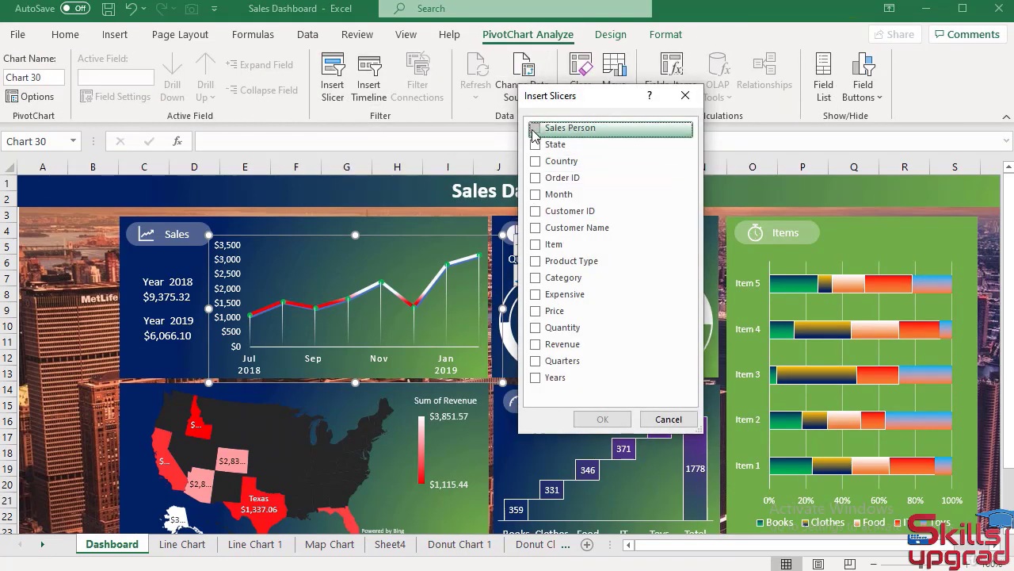
pyautogui.click(534, 130)
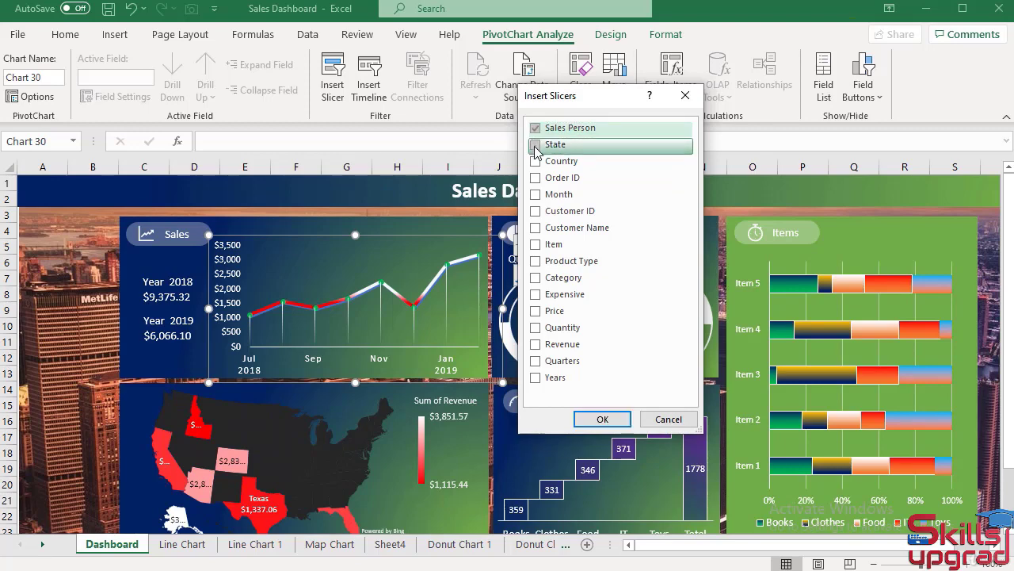
pyautogui.click(535, 146)
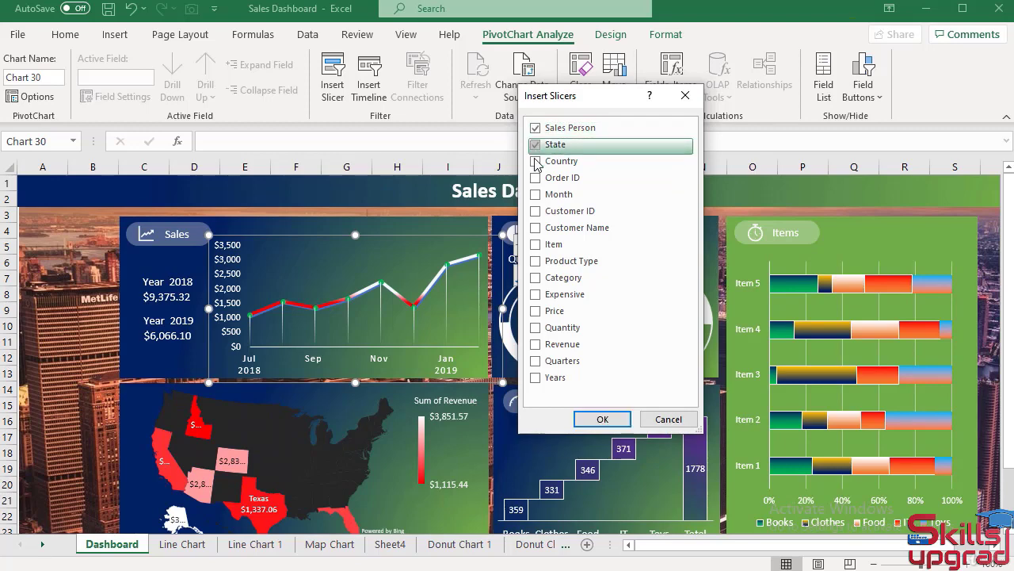
pyautogui.click(536, 279)
pyautogui.click(536, 377)
pyautogui.click(602, 420)
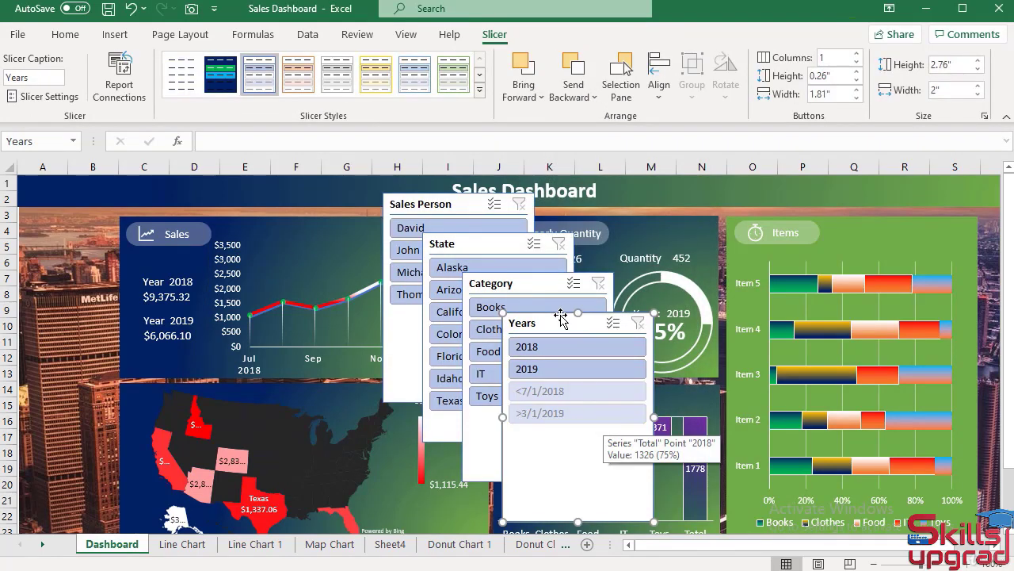
# Step: Spread the overlapping slicers into a side-by-side row in the order Sales Person, State, Category, Years
pyautogui.moveTo(561, 317); pyautogui.dragTo(712, 251)
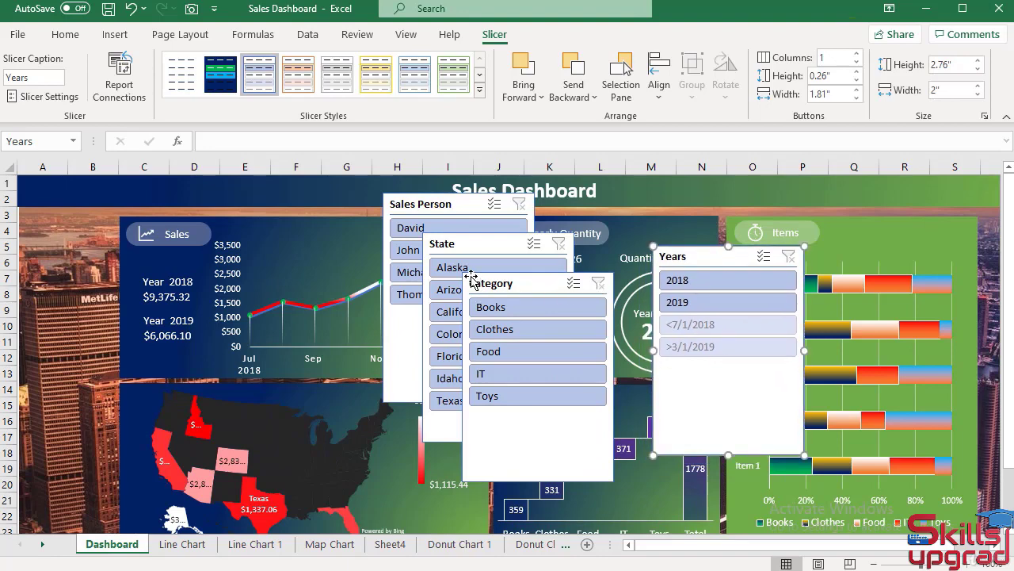
pyautogui.moveTo(507, 195); pyautogui.dragTo(335, 228)
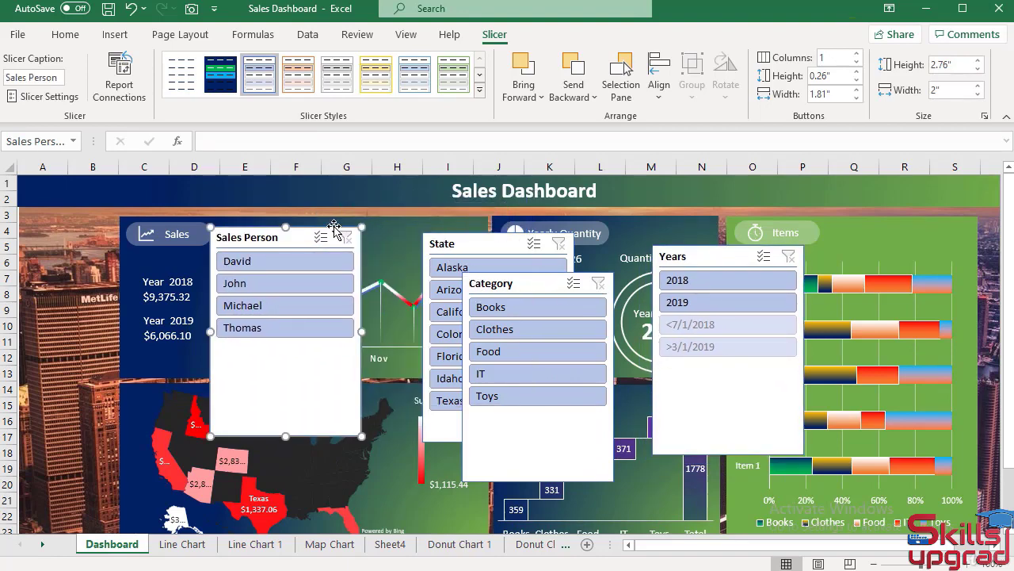
pyautogui.moveTo(480, 243); pyautogui.dragTo(426, 243)
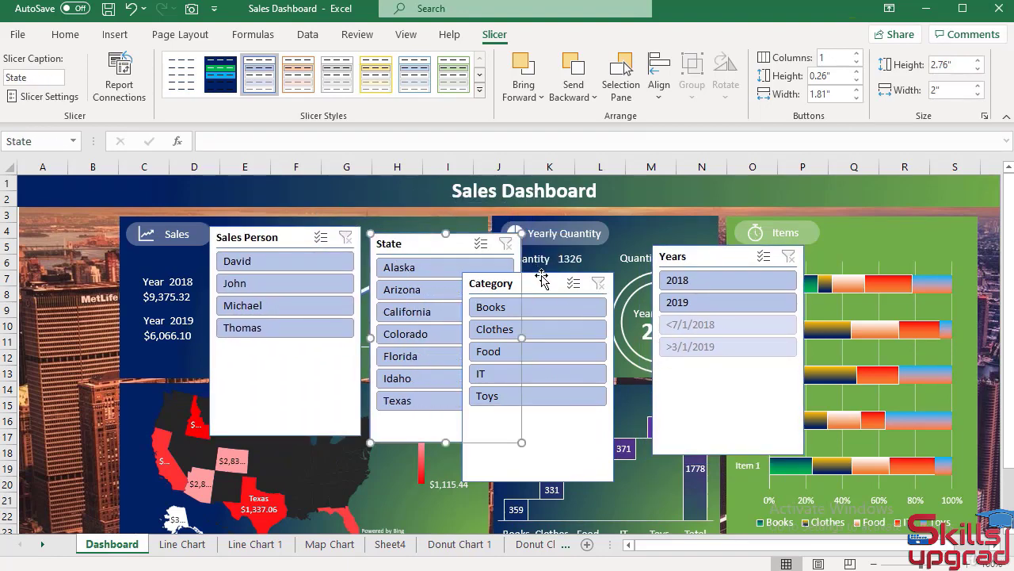
pyautogui.moveTo(542, 277); pyautogui.dragTo(607, 253)
pyautogui.moveTo(733, 254); pyautogui.dragTo(779, 256)
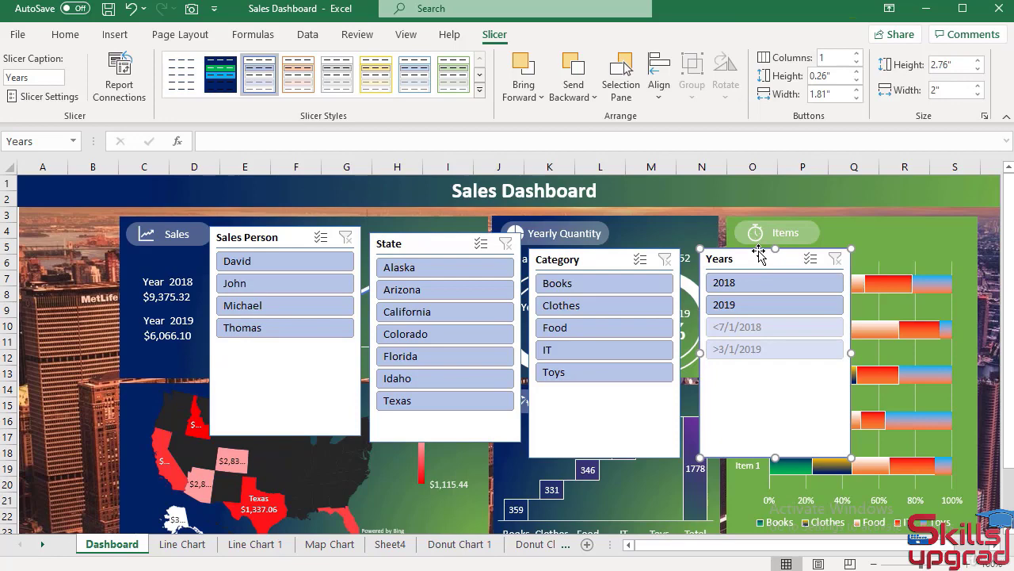
# Step: Align the tops of all four slicers and distribute them horizontally
pyautogui.keyDown('ctrl'); pyautogui.click(601, 414); pyautogui.keyUp('ctrl')
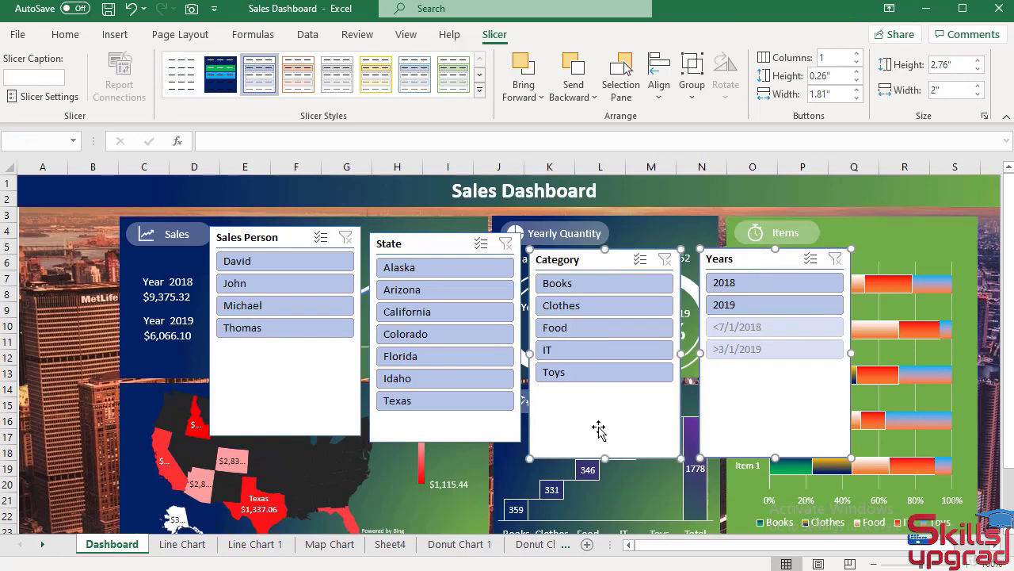
pyautogui.keyDown('ctrl'); pyautogui.click(501, 428); pyautogui.keyUp('ctrl')
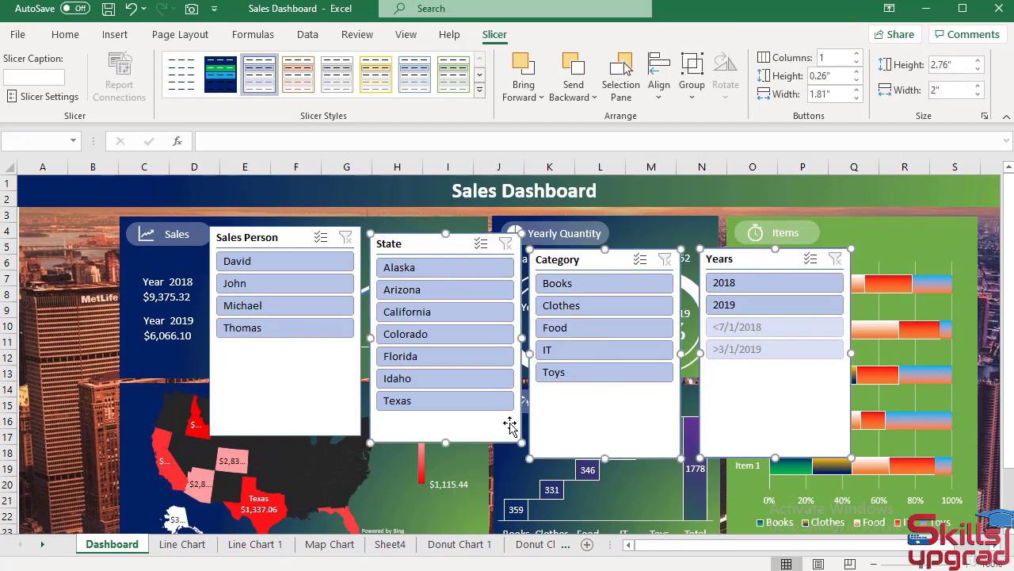
pyautogui.keyDown('ctrl'); pyautogui.click(304, 398); pyautogui.keyUp('ctrl')
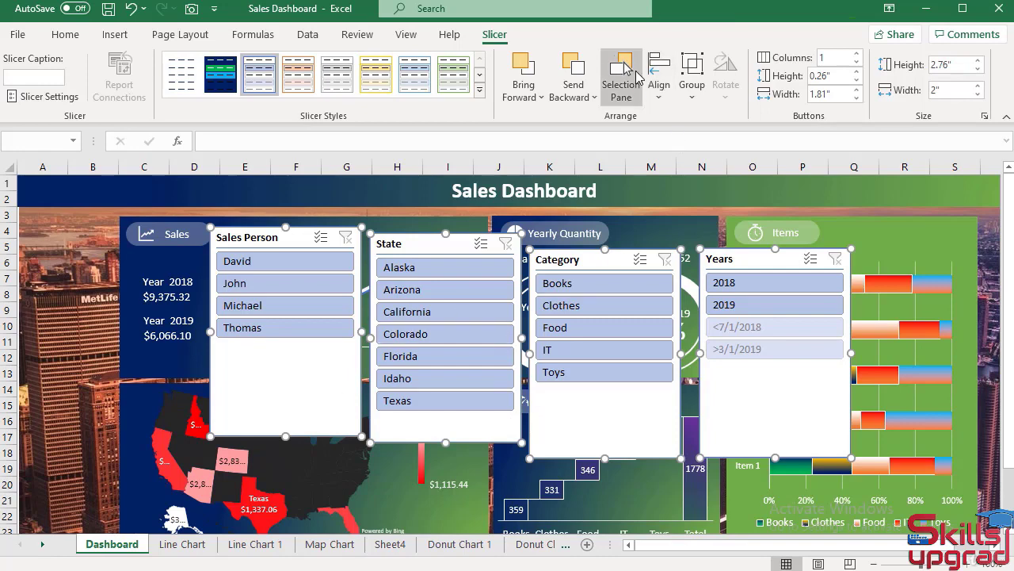
pyautogui.click(659, 96)
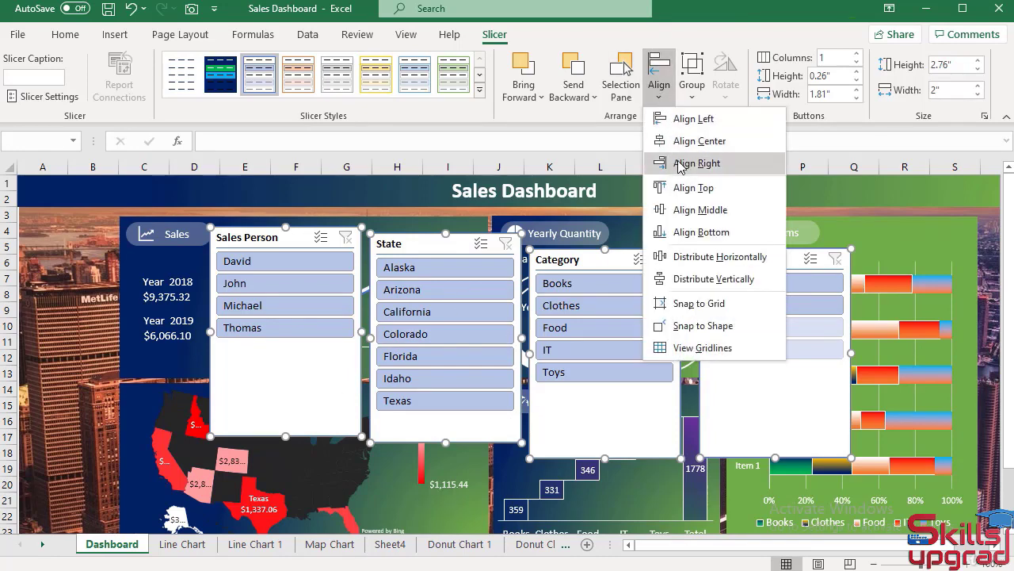
pyautogui.click(685, 188)
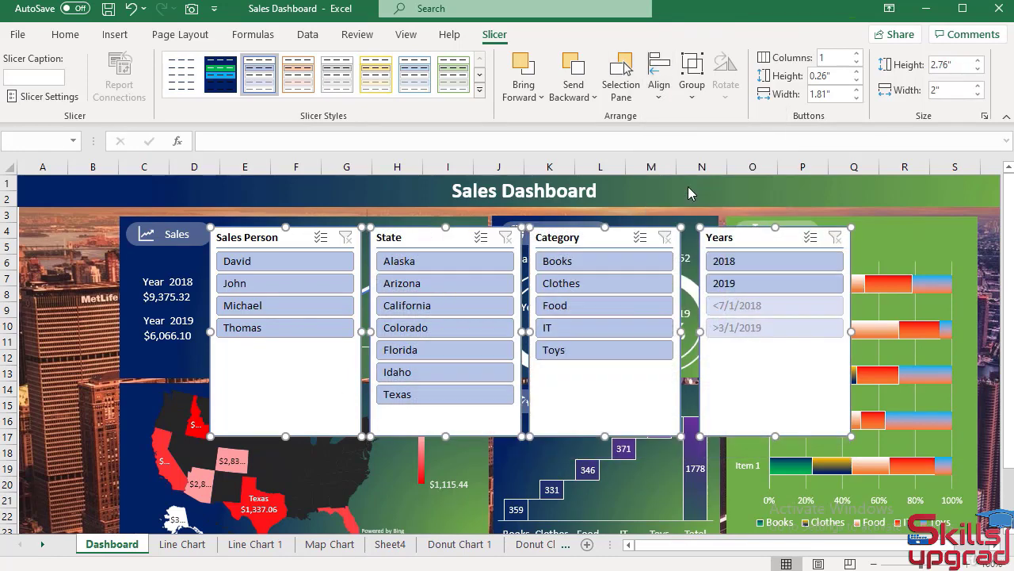
pyautogui.click(659, 93)
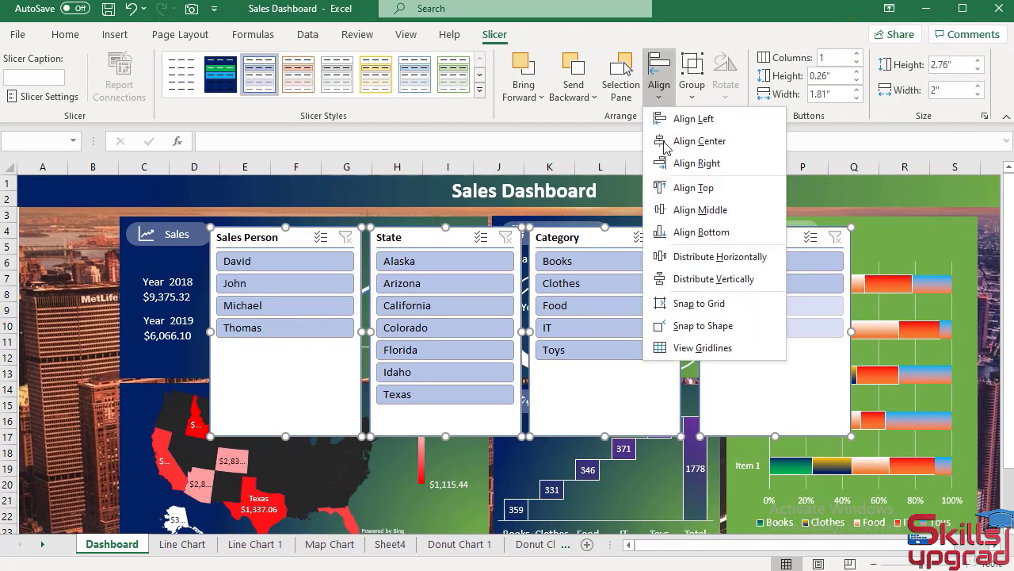
pyautogui.click(695, 257)
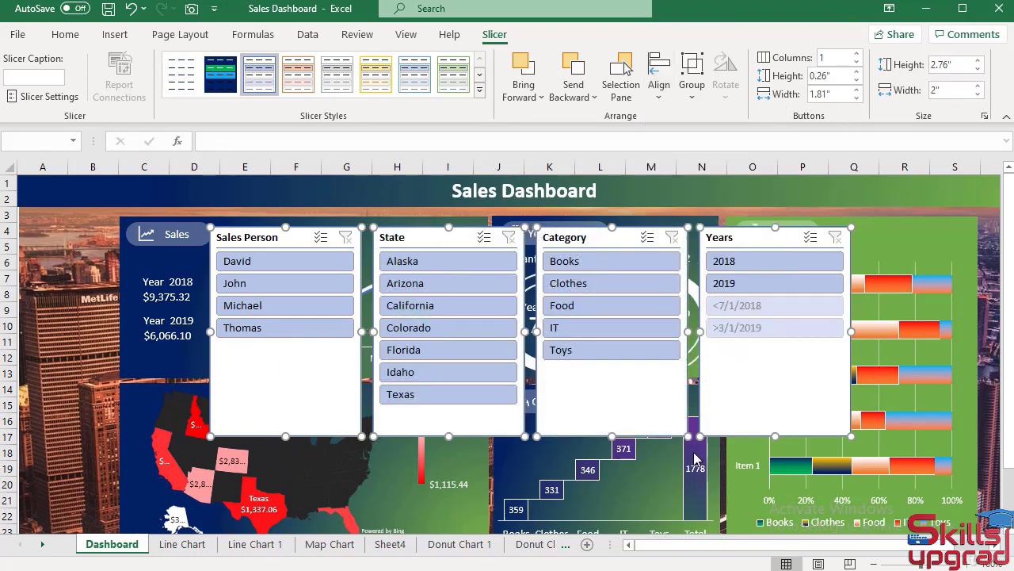
# Step: Move the four slicers together onto the dashboard's Filters panel and shorten them to a height of about 0.99"
pyautogui.moveTo(774, 437); pyautogui.dragTo(760, 348)
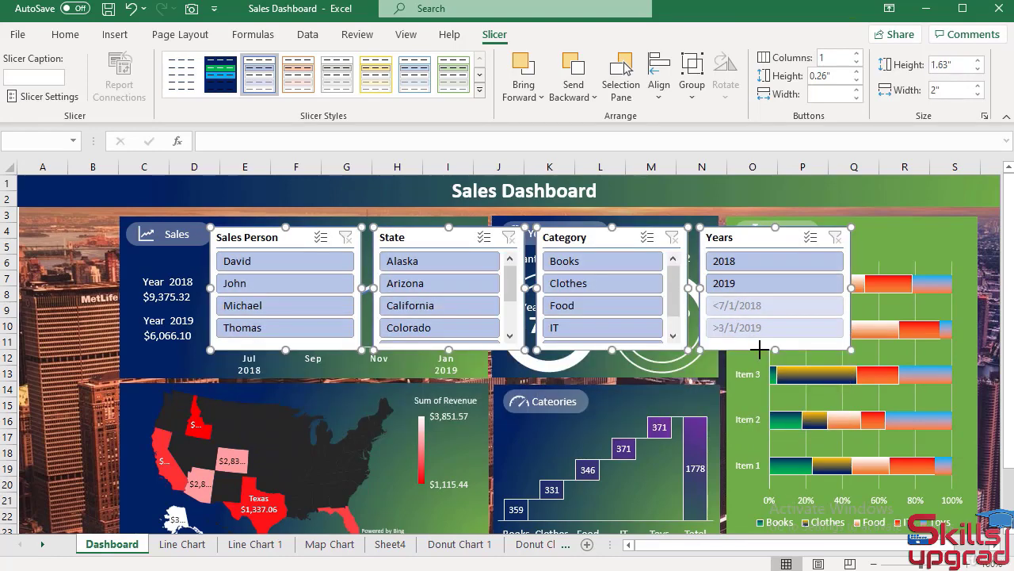
pyautogui.scroll(-2, 759, 349)
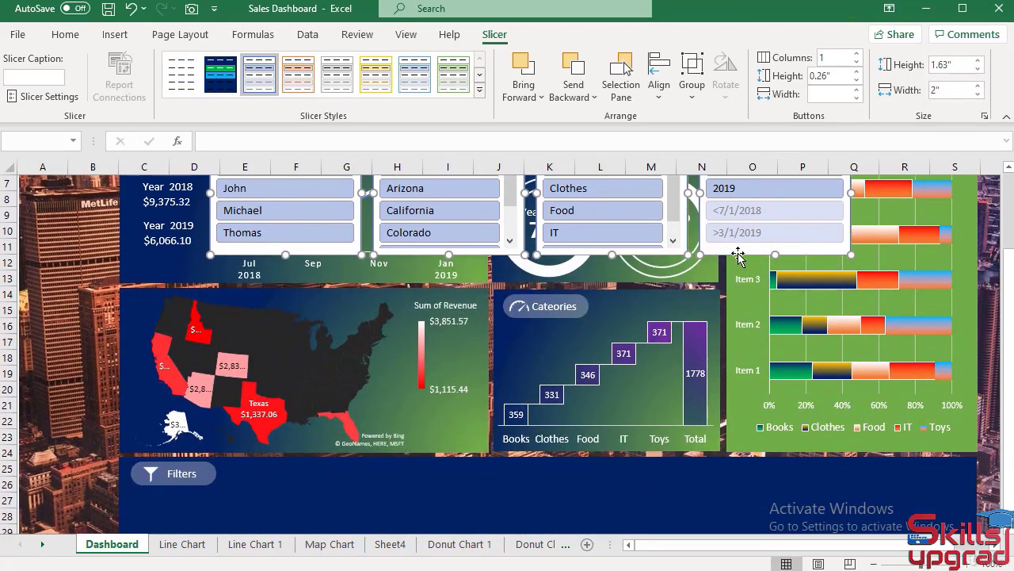
pyautogui.moveTo(736, 309); pyautogui.dragTo(738, 495)
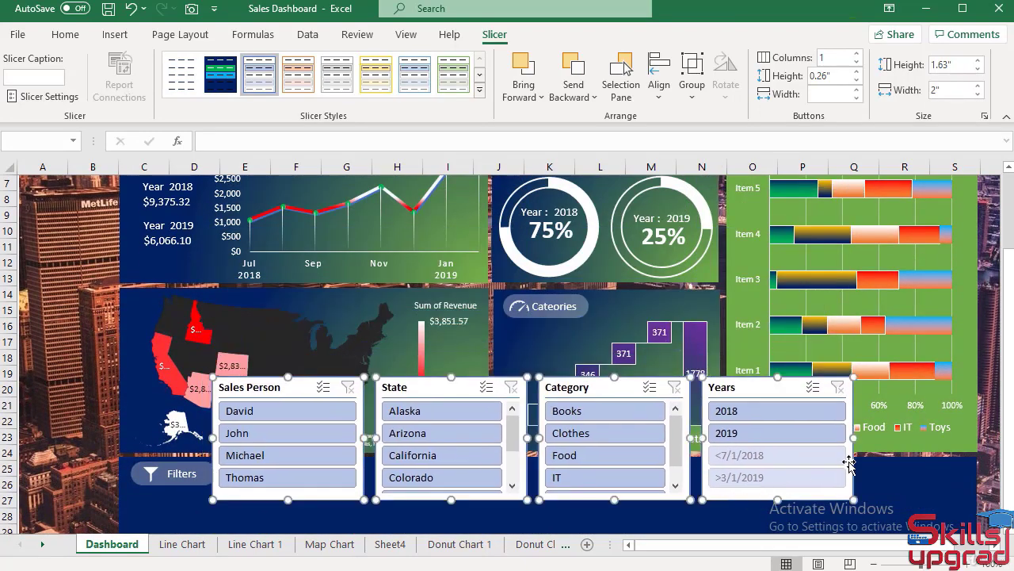
pyautogui.scroll(-2, 849, 464)
pyautogui.scroll(-1, 849, 464)
pyautogui.moveTo(796, 358); pyautogui.dragTo(807, 391)
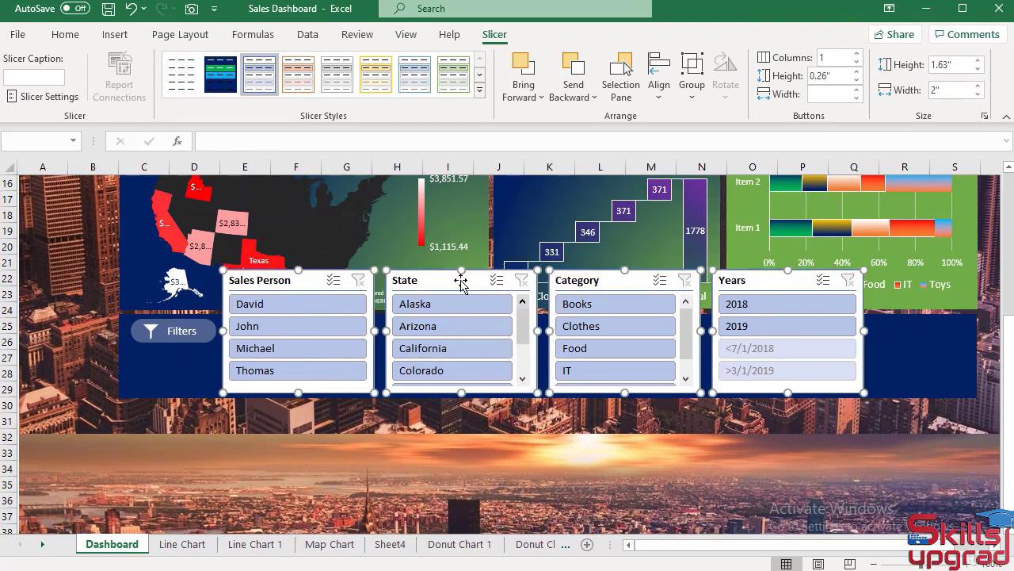
pyautogui.moveTo(462, 271); pyautogui.dragTo(462, 315)
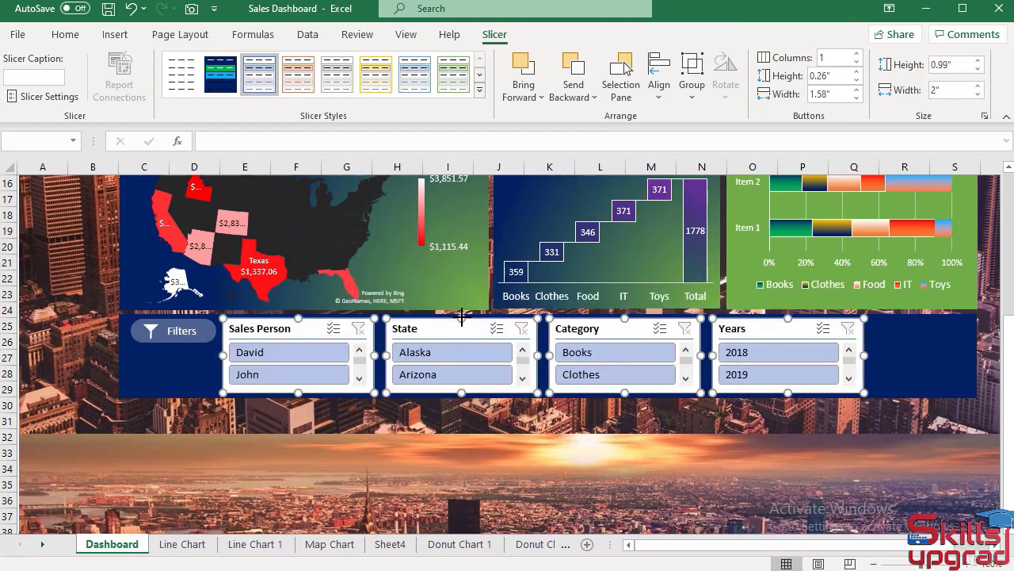
# Step: Move only the Years slicer to the right end of the Filters panel and arrange its buttons in 2 columns
pyautogui.click(79, 369)
pyautogui.moveTo(772, 325); pyautogui.dragTo(880, 325)
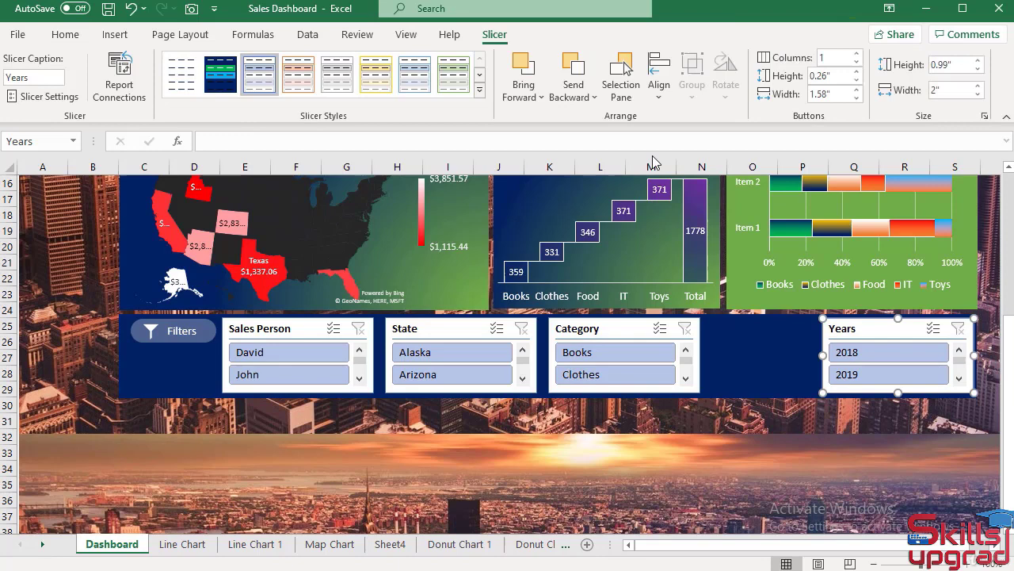
pyautogui.click(856, 53)
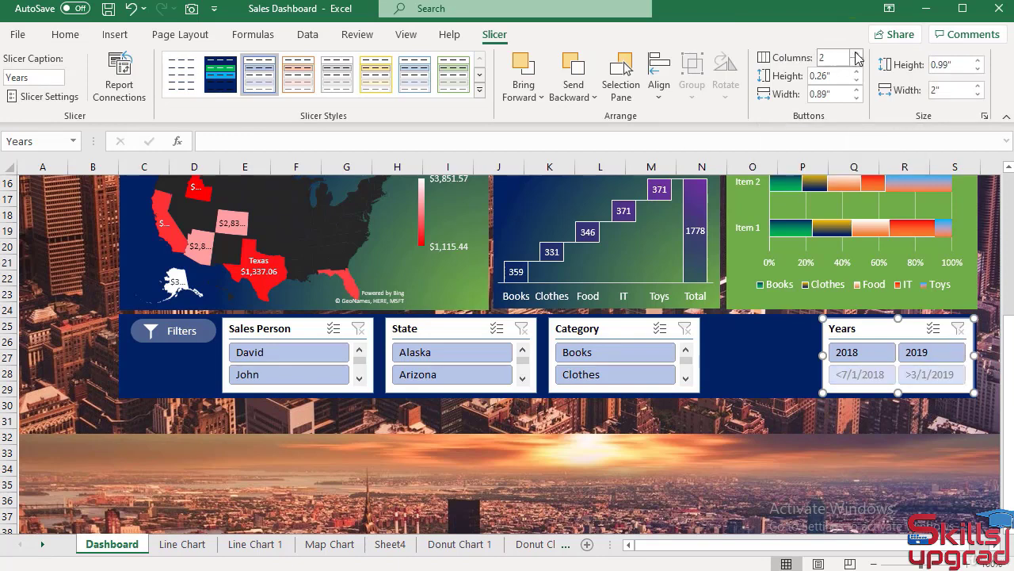
# Step: Set the Years slicer to hide items with no data
pyautogui.rightClick(844, 383)
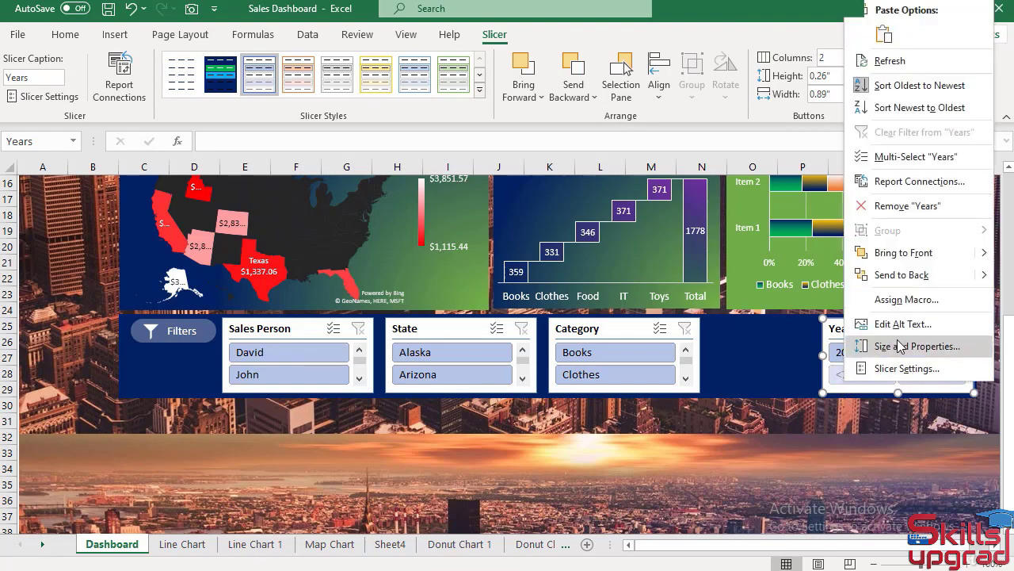
pyautogui.click(894, 367)
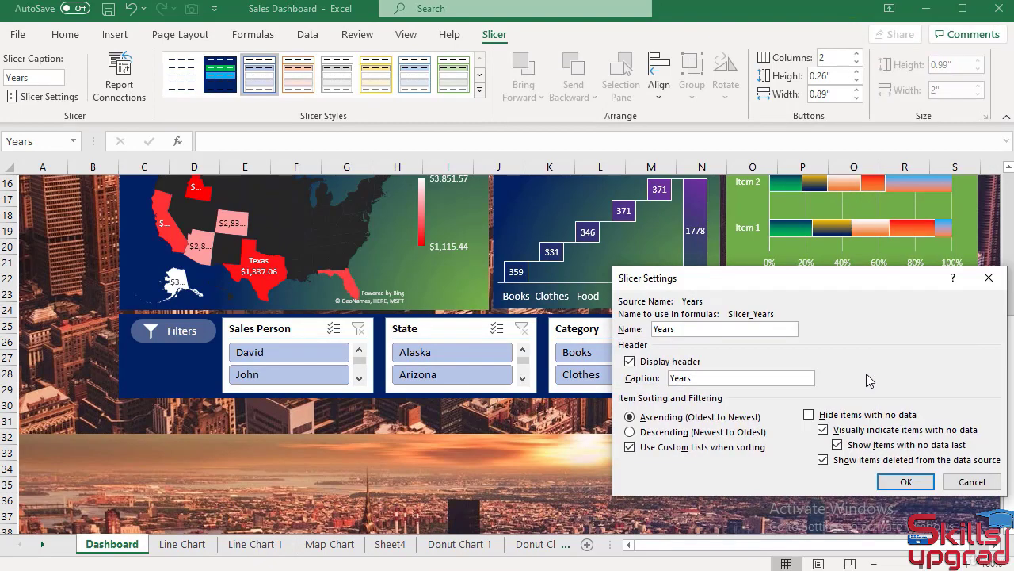
pyautogui.click(809, 415)
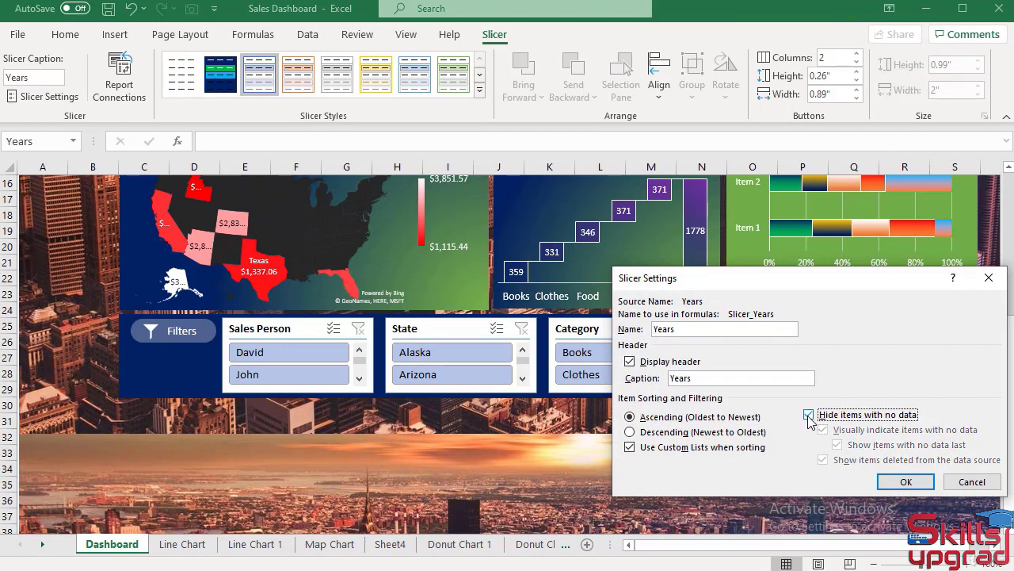
pyautogui.click(905, 482)
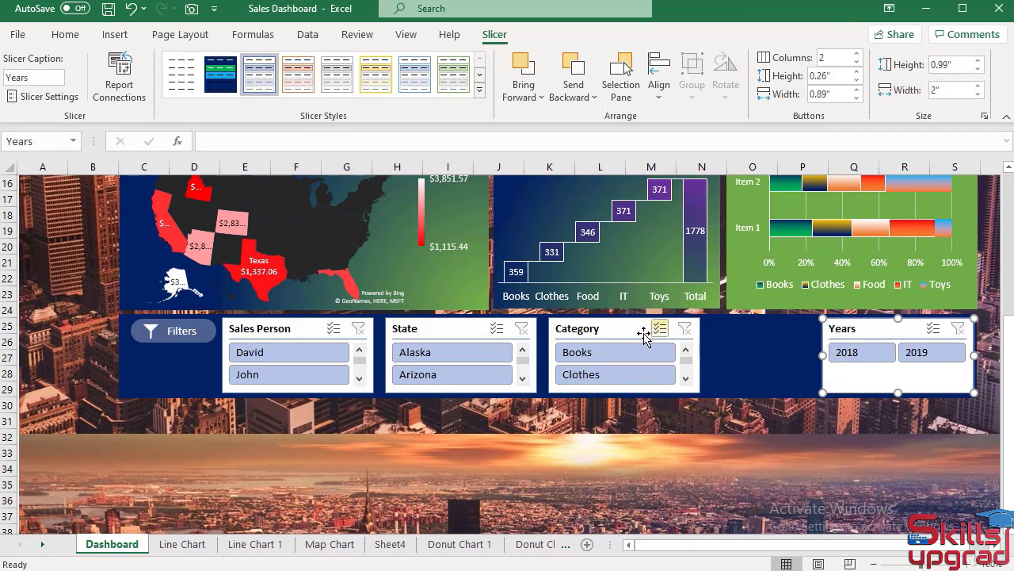
# Step: Place the Category slicer directly left of Years, with its buttons in 3 columns and a width of about 2.35"
pyautogui.moveTo(659, 330); pyautogui.dragTo(750, 329)
pyautogui.click(856, 61)
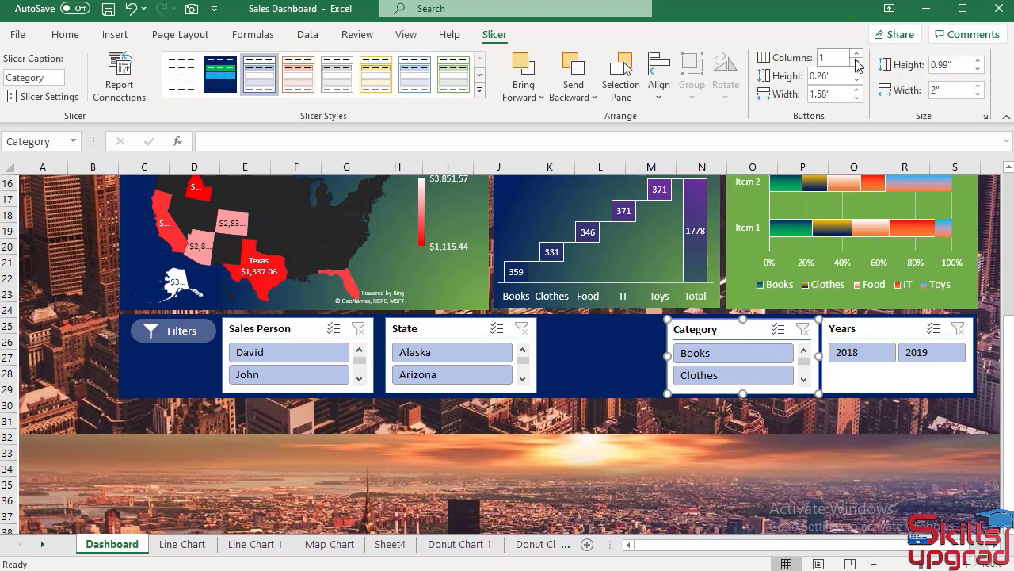
pyautogui.click(856, 54)
pyautogui.click(857, 54)
pyautogui.click(856, 54)
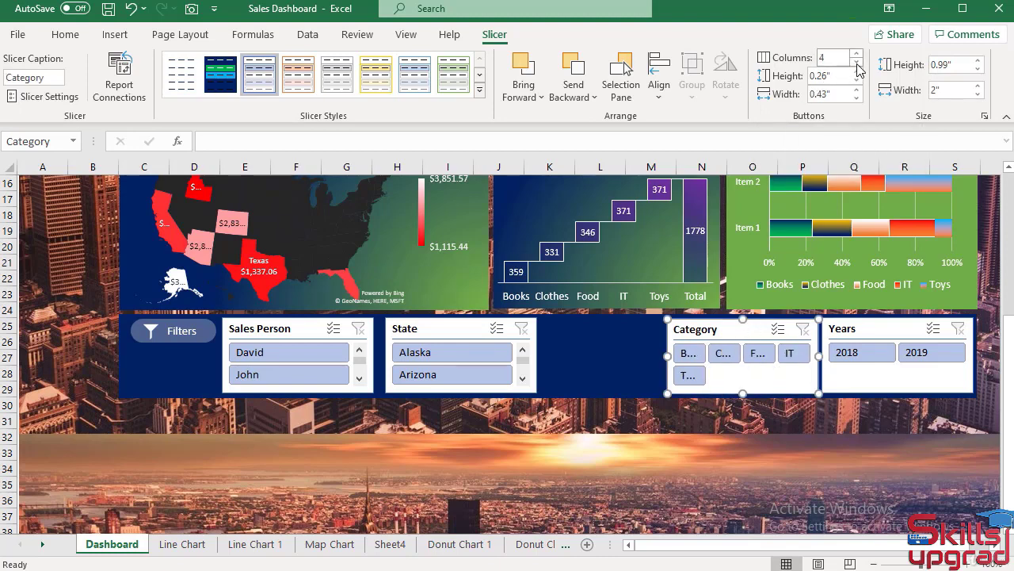
pyautogui.click(857, 63)
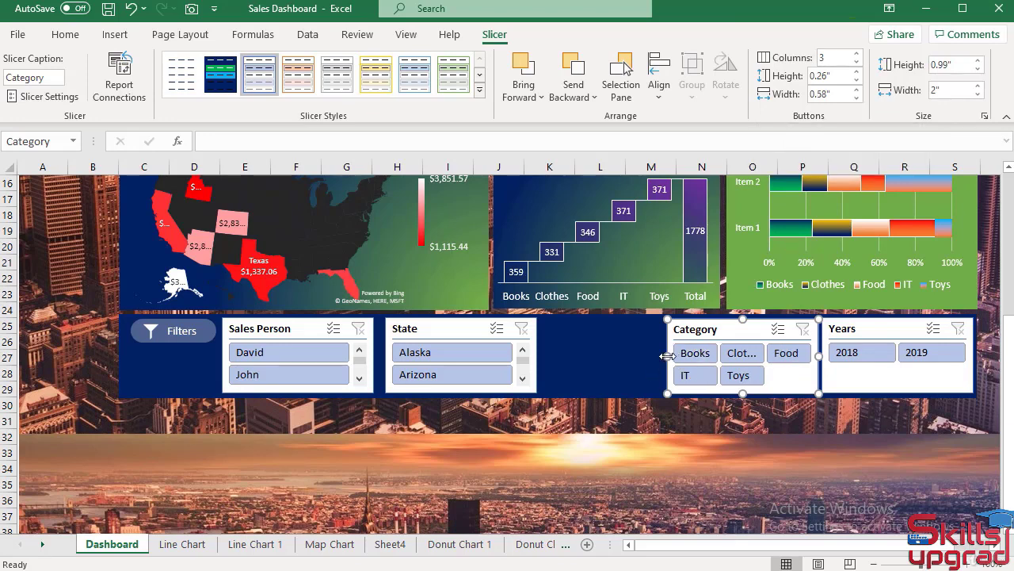
pyautogui.moveTo(668, 356); pyautogui.dragTo(639, 357)
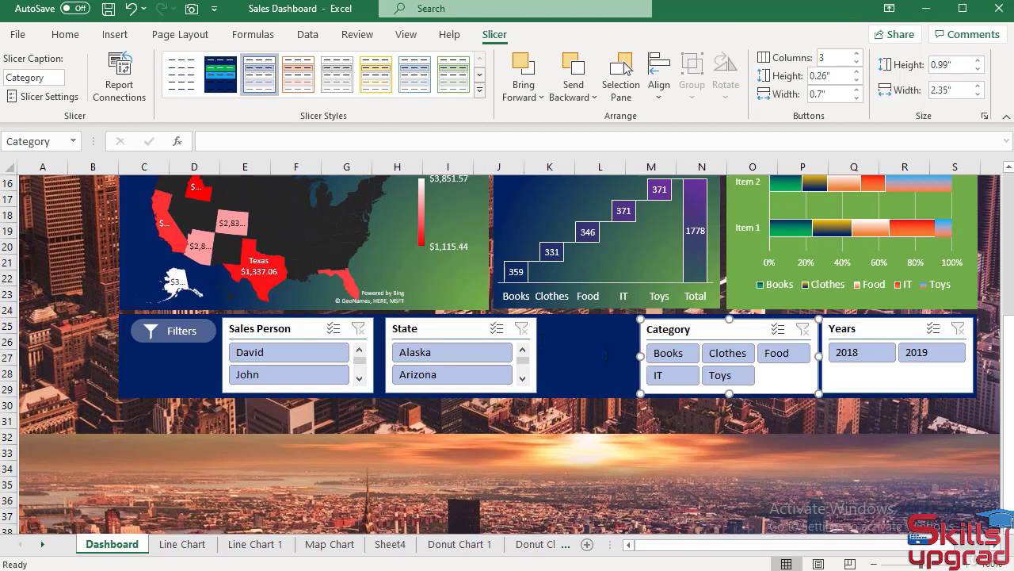
# Step: Place the State slicer against the Category slicer, set it to 4 columns and widen it leftward to the Sales Person slicer
pyautogui.moveTo(465, 330); pyautogui.dragTo(564, 331)
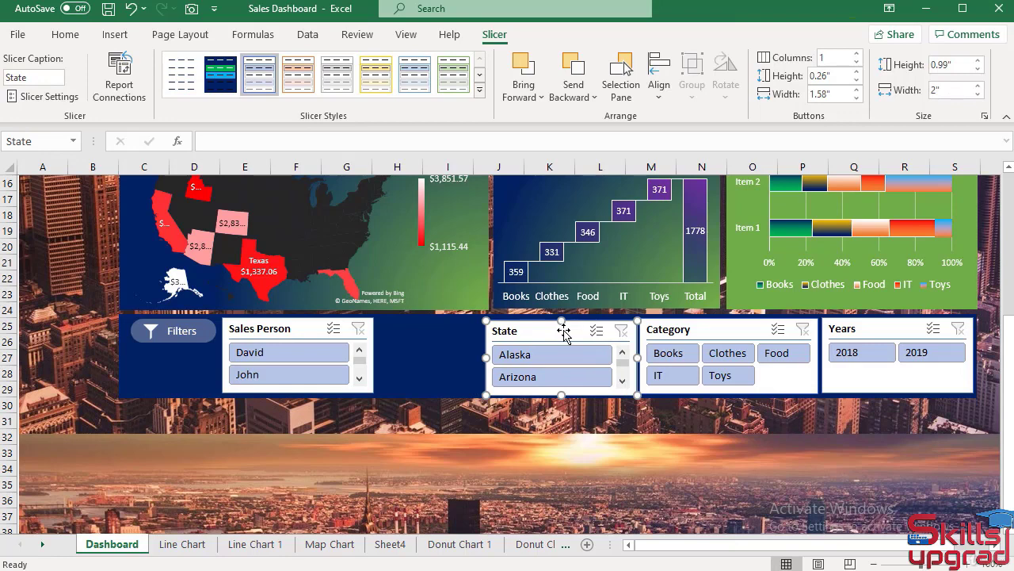
pyautogui.click(854, 54)
pyautogui.click(854, 54)
pyautogui.click(855, 53)
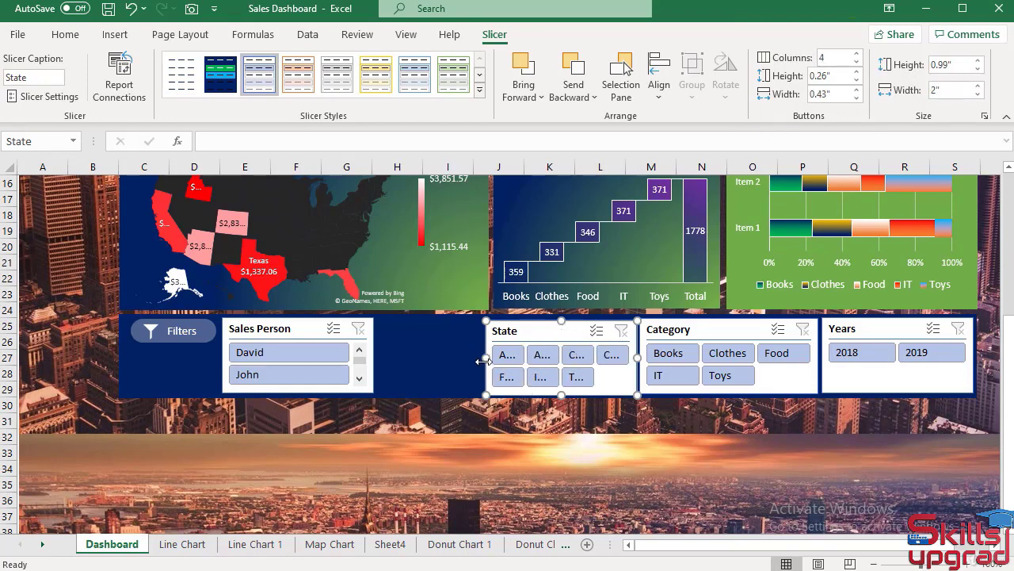
pyautogui.moveTo(482, 360); pyautogui.dragTo(379, 359)
# Step: Arrange the Sales Person slicer's buttons in 2 columns and shift it slightly left, against the Filters label
pyautogui.click(292, 328)
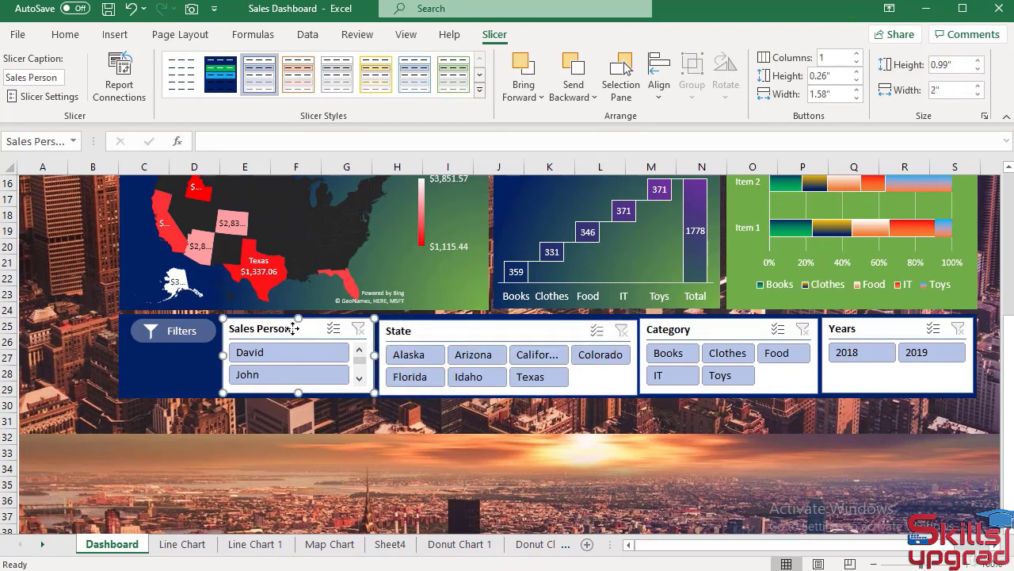
pyautogui.click(857, 53)
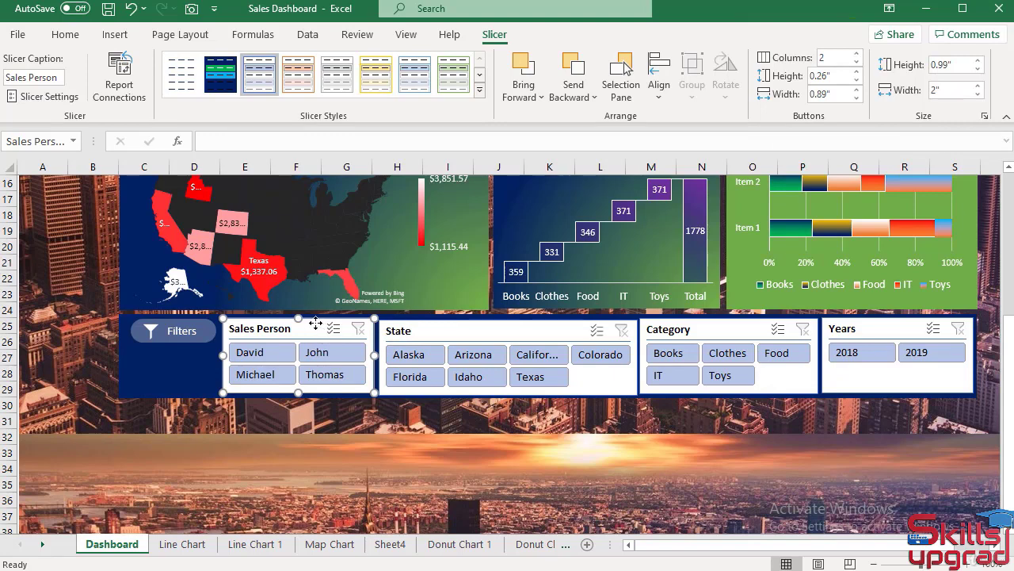
pyautogui.moveTo(316, 323); pyautogui.dragTo(314, 322)
# Step: Widen the State slicer leftward to about 3.47" and nudge the Years slicer slightly right to the Filters panel's edge
pyautogui.click(421, 331)
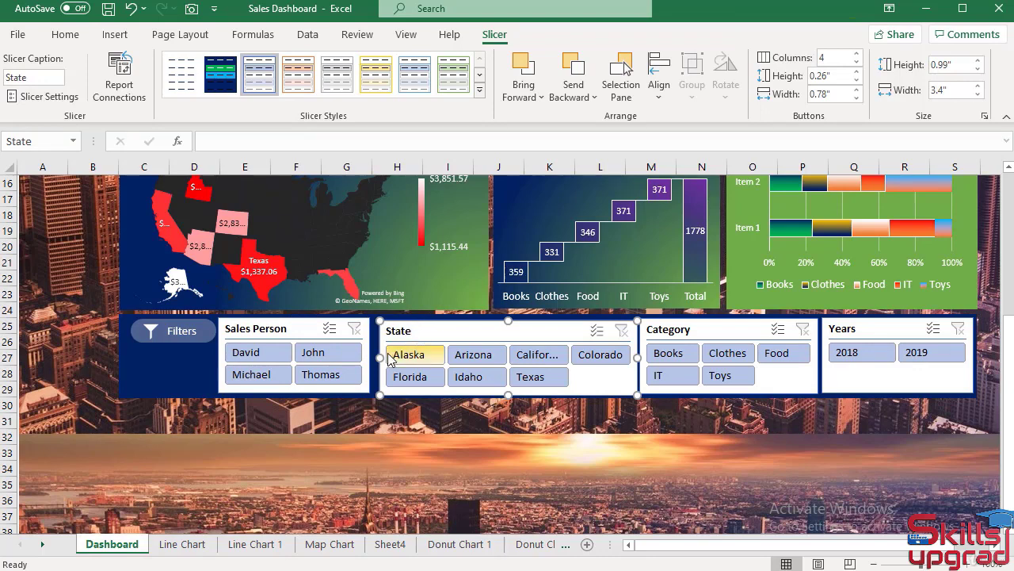
pyautogui.moveTo(380, 357); pyautogui.dragTo(373, 358)
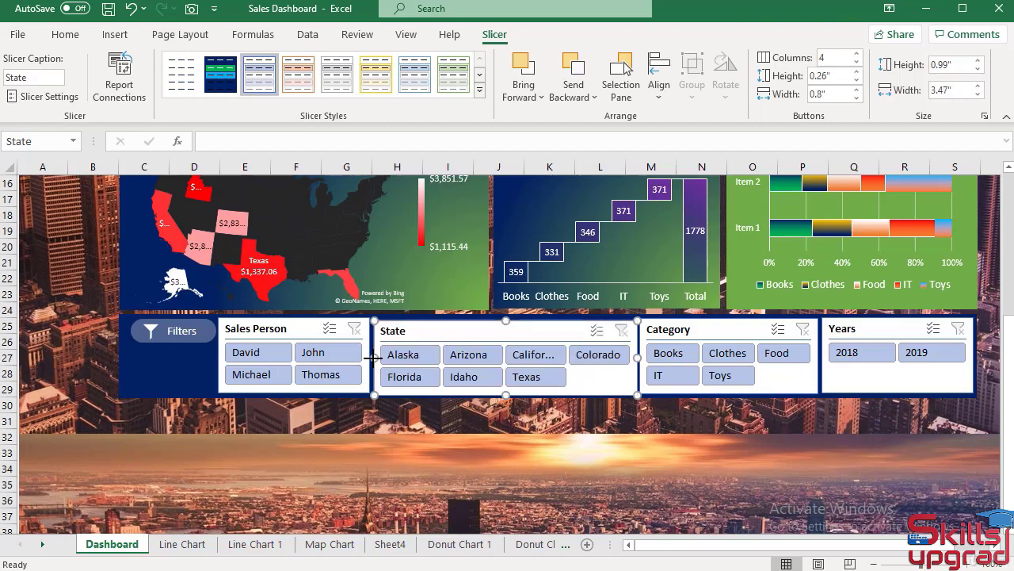
pyautogui.click(878, 329)
pyautogui.moveTo(879, 328); pyautogui.dragTo(880, 328)
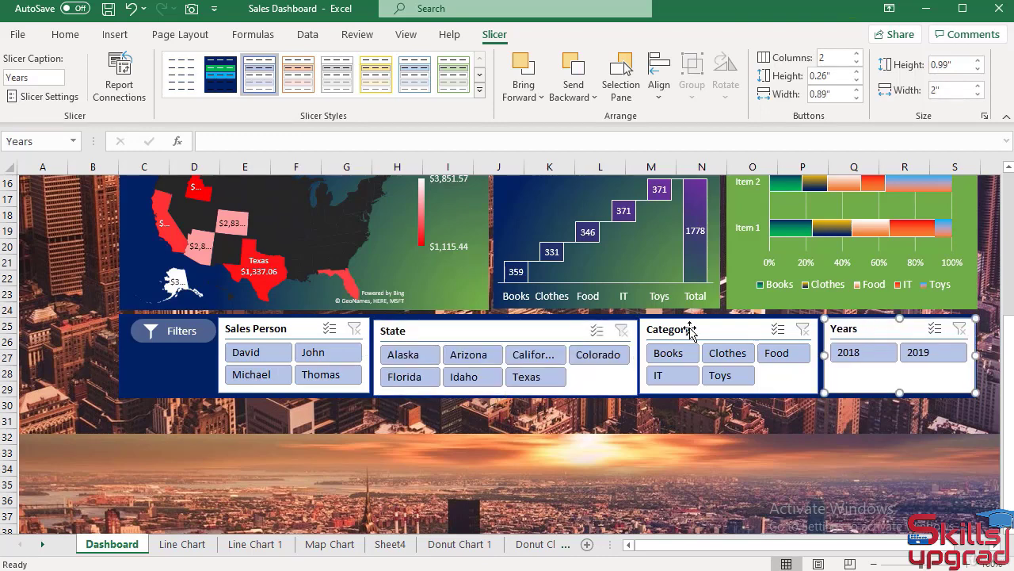
# Step: Fit the Category slicer against Years at about 2.31" wide and extend State rightward toward it to about 3.53"
pyautogui.moveTo(698, 329); pyautogui.dragTo(703, 329)
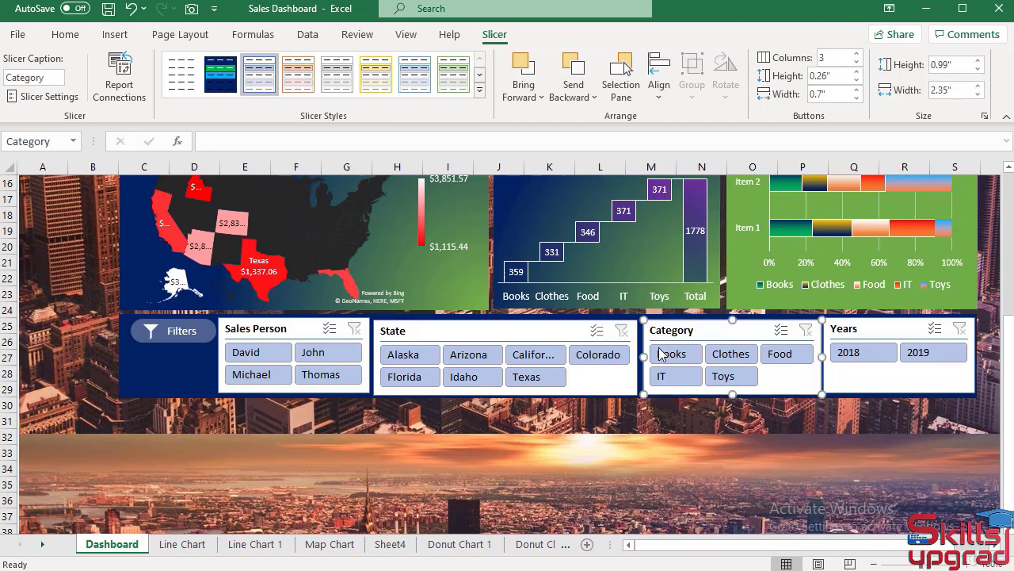
pyautogui.moveTo(644, 355); pyautogui.dragTo(645, 356)
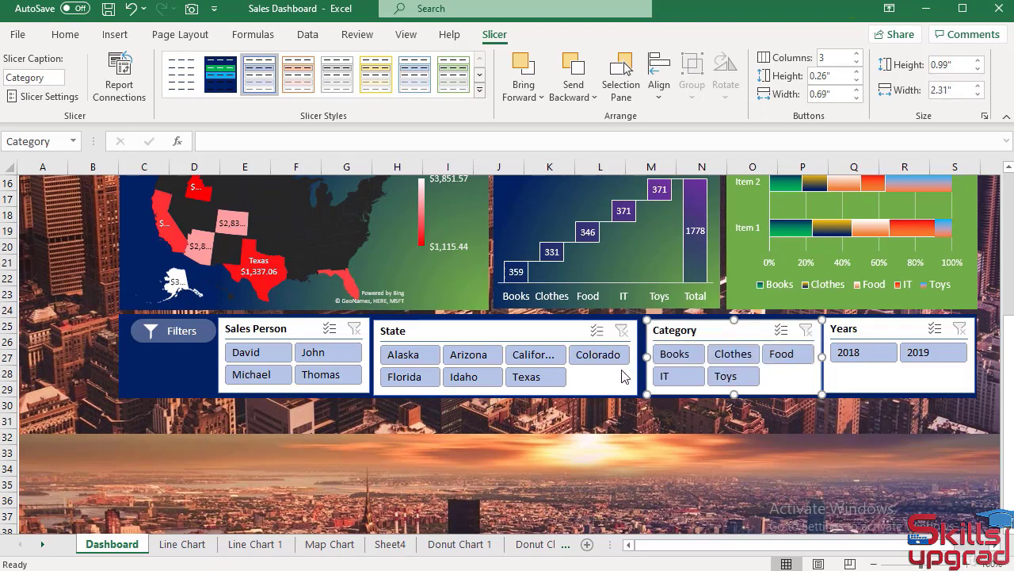
pyautogui.click(568, 335)
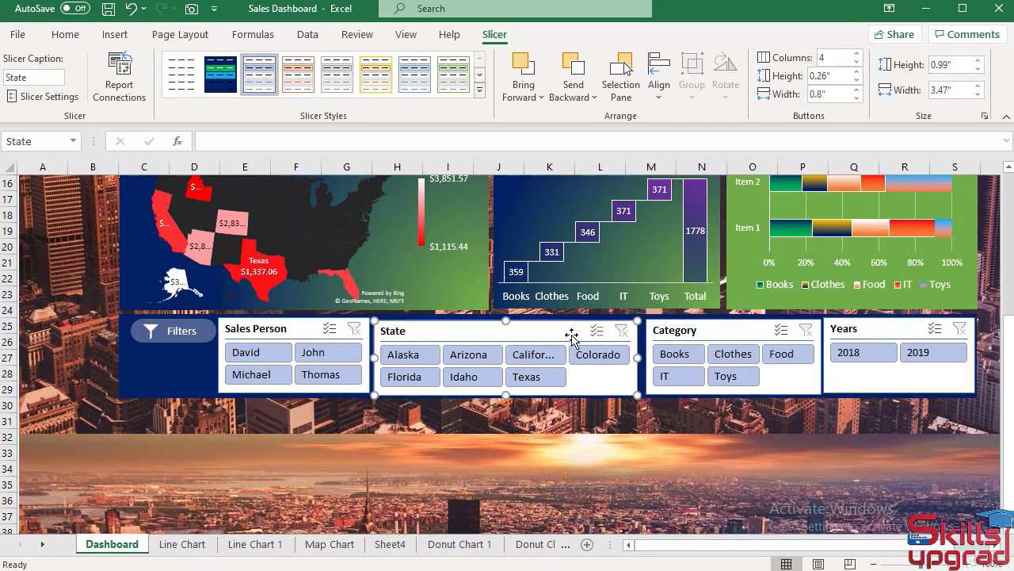
pyautogui.moveTo(638, 357); pyautogui.dragTo(642, 358)
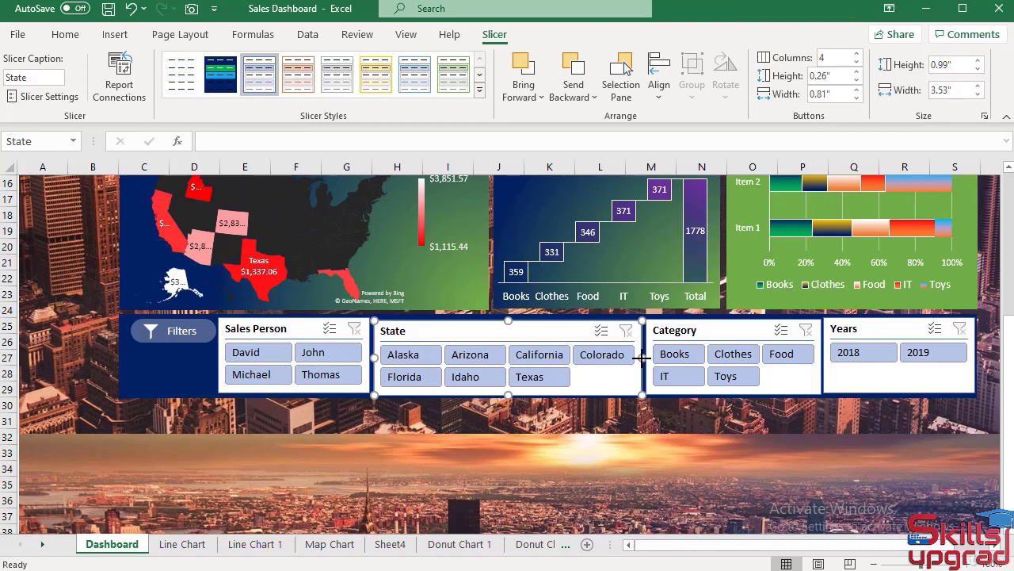
# Step: Align the tops of the State, Years, Category and Sales Person slicers, then deselect them
pyautogui.keyDown('ctrl'); pyautogui.click(868, 379); pyautogui.keyUp('ctrl')
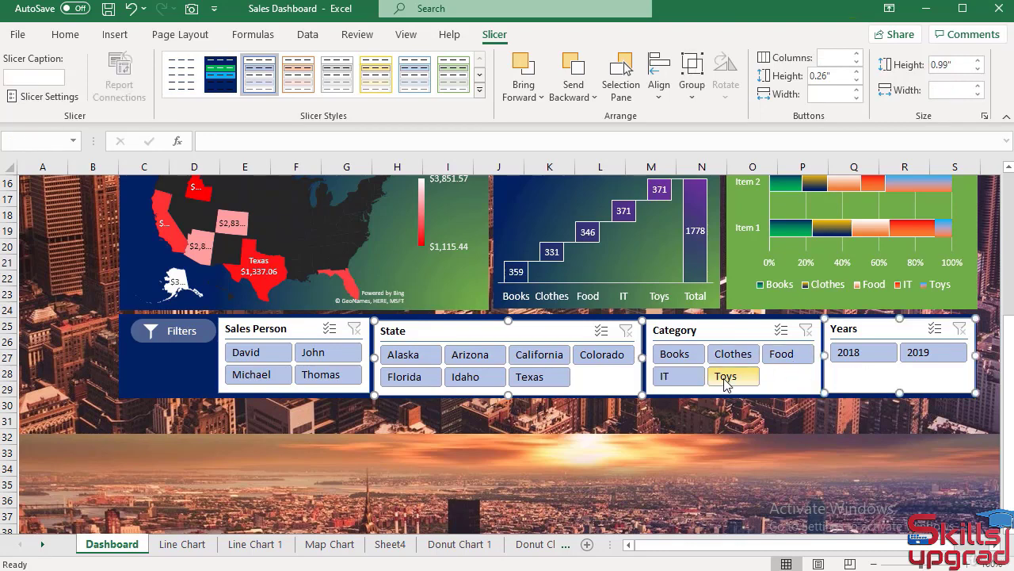
pyautogui.keyDown('ctrl'); pyautogui.click(778, 390); pyautogui.keyUp('ctrl')
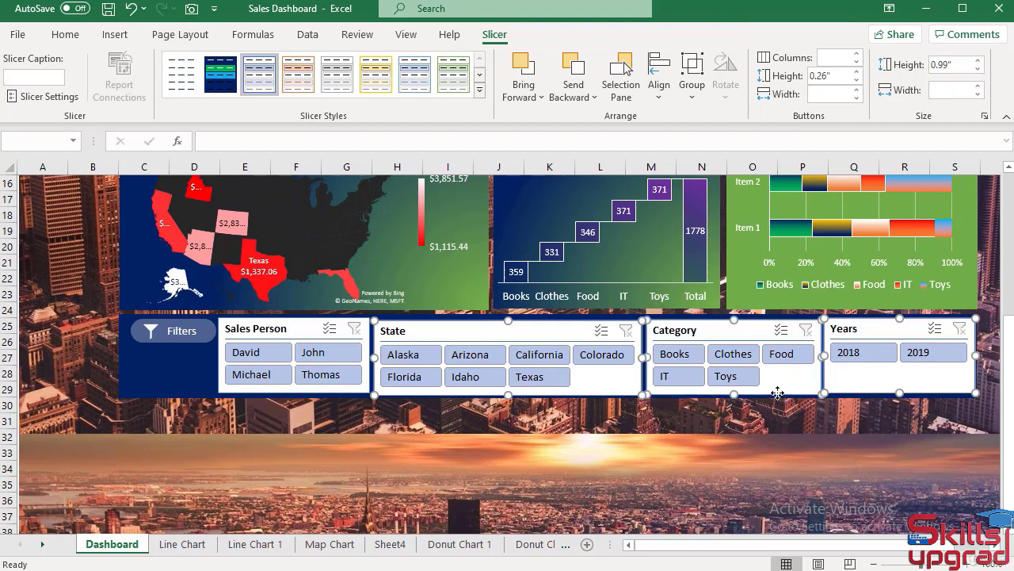
pyautogui.keyDown('ctrl'); pyautogui.click(244, 389); pyautogui.keyUp('ctrl')
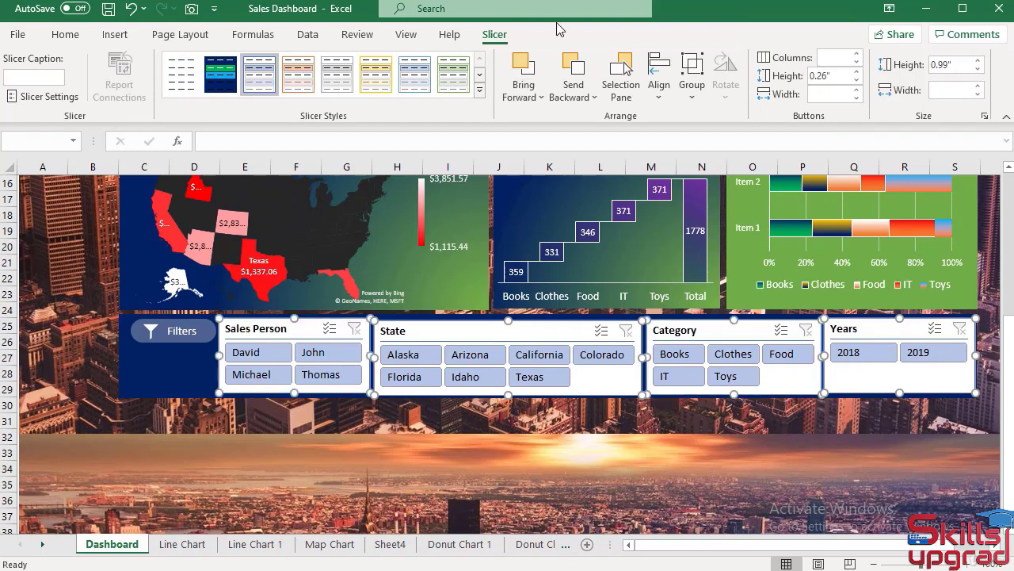
pyautogui.click(652, 98)
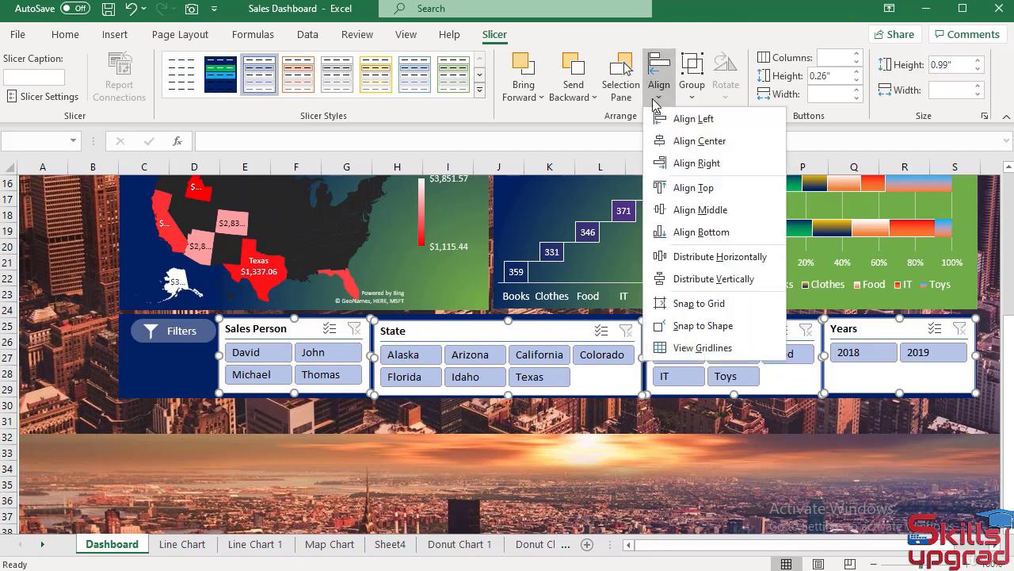
pyautogui.click(699, 191)
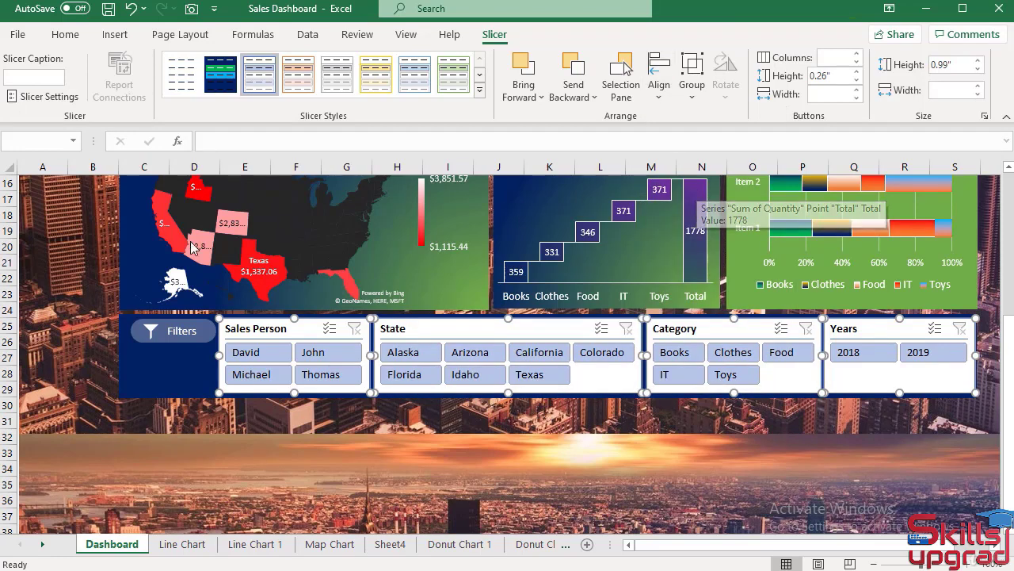
pyautogui.click(60, 272)
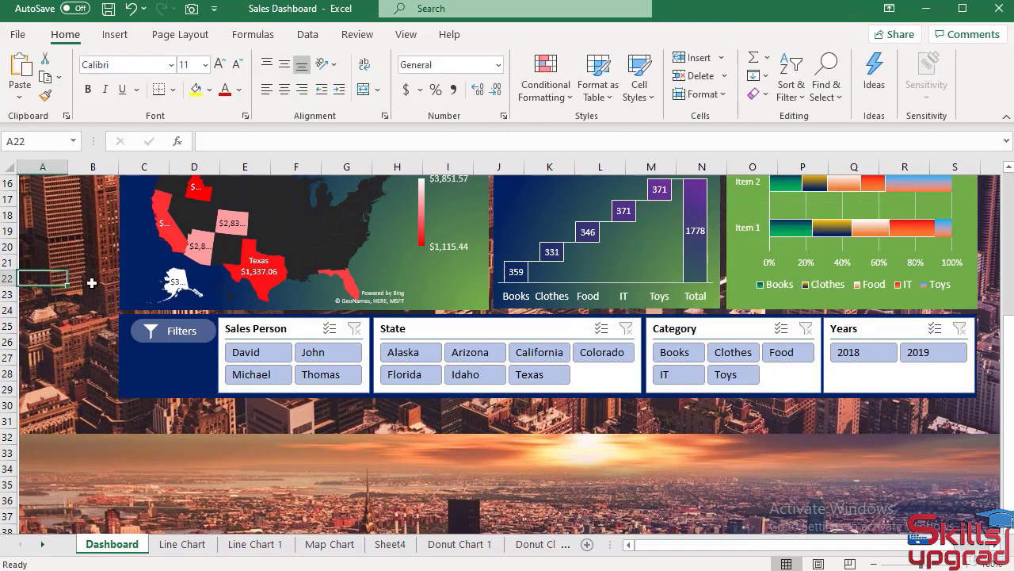
# Step: Start a new slicer style from the Sales Person slicer, giving the Whole Slicer element a black Calibri (Body) font
pyautogui.click(260, 328)
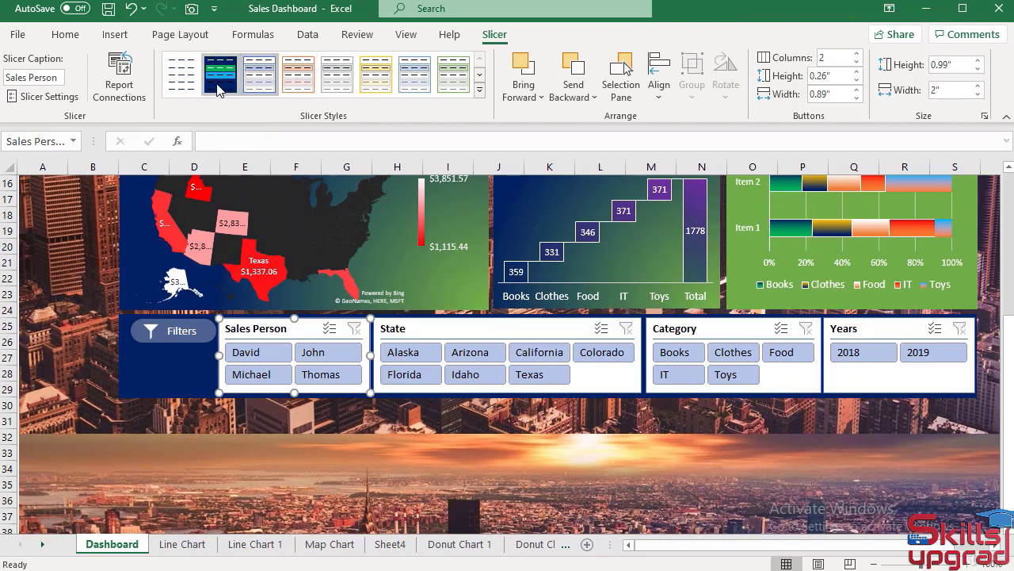
pyautogui.click(479, 91)
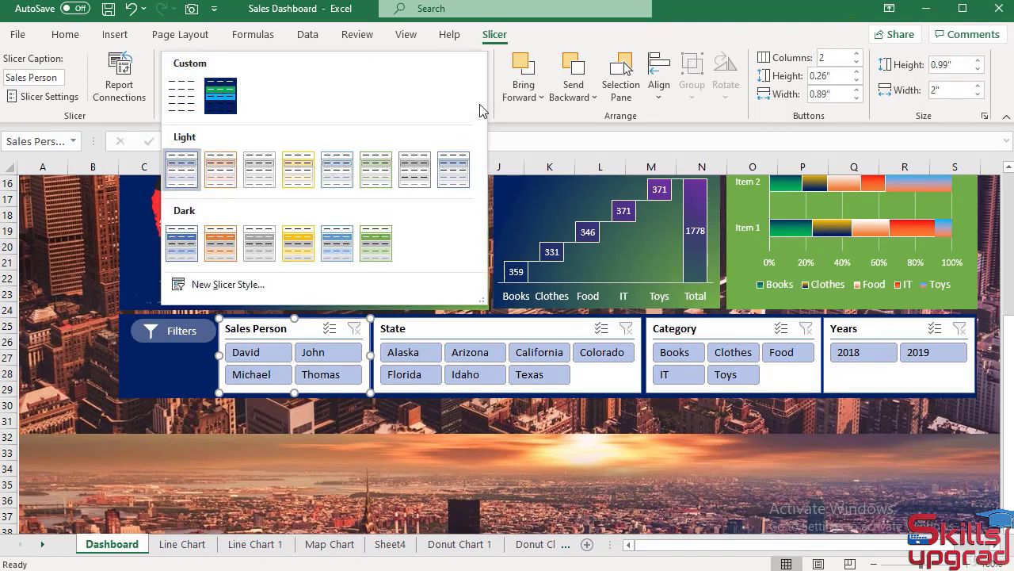
pyautogui.click(245, 283)
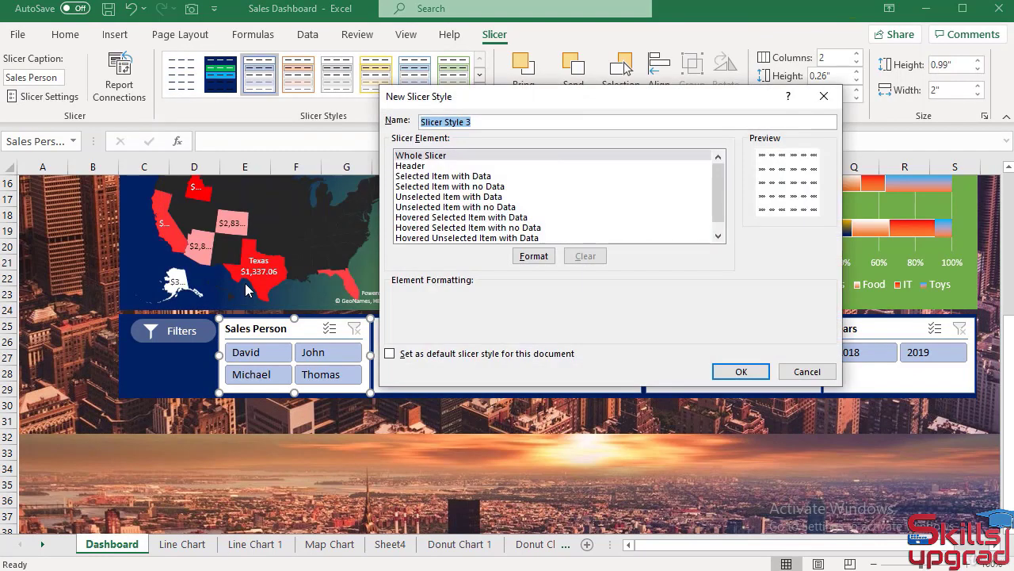
pyautogui.click(424, 157)
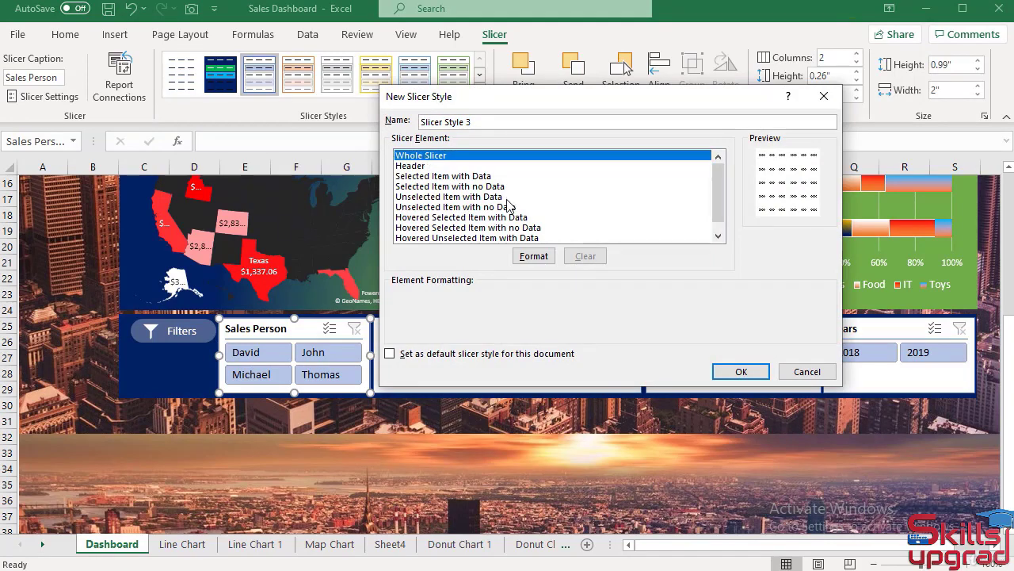
pyautogui.click(525, 259)
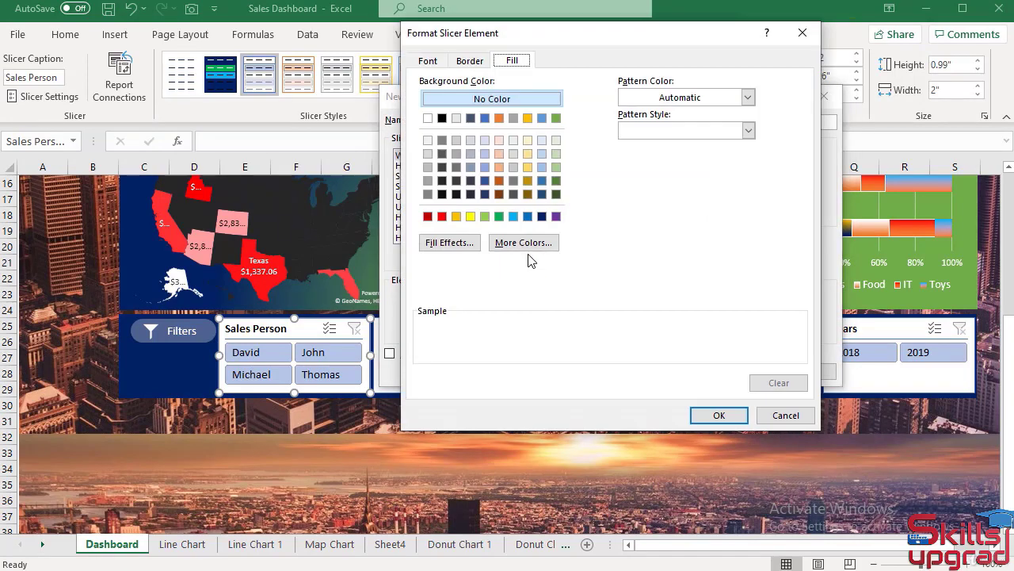
pyautogui.click(427, 62)
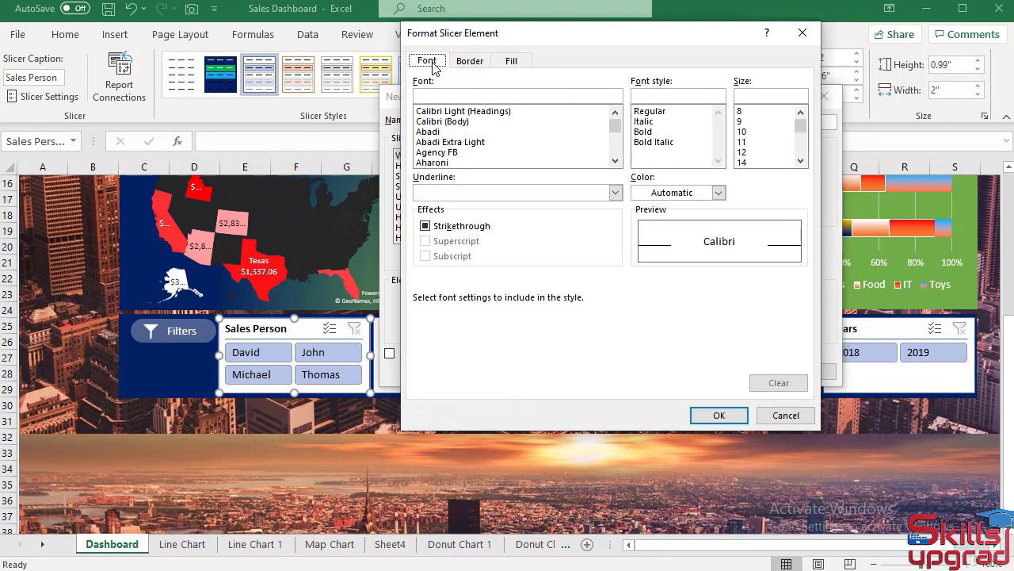
pyautogui.click(442, 124)
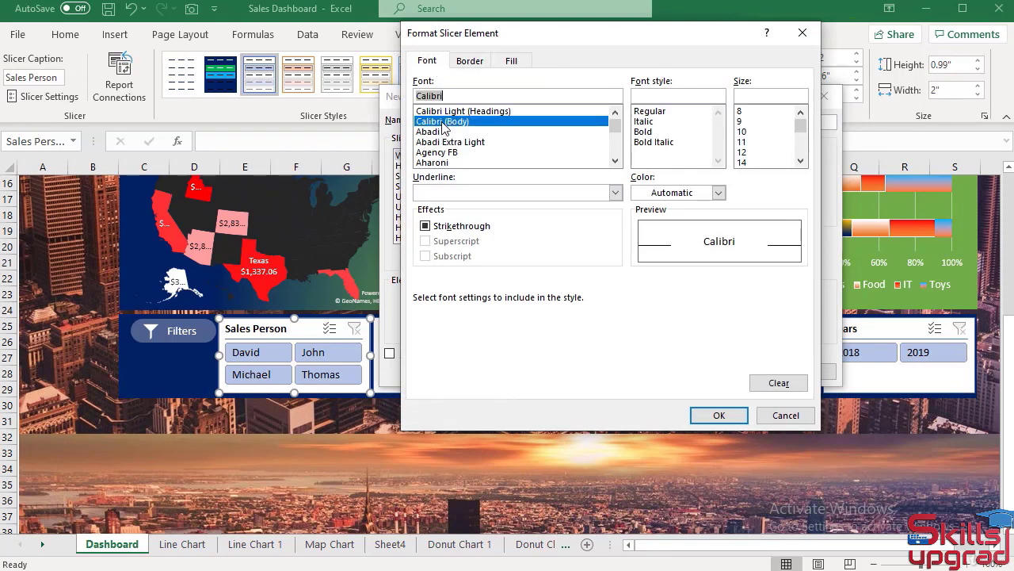
pyautogui.click(719, 193)
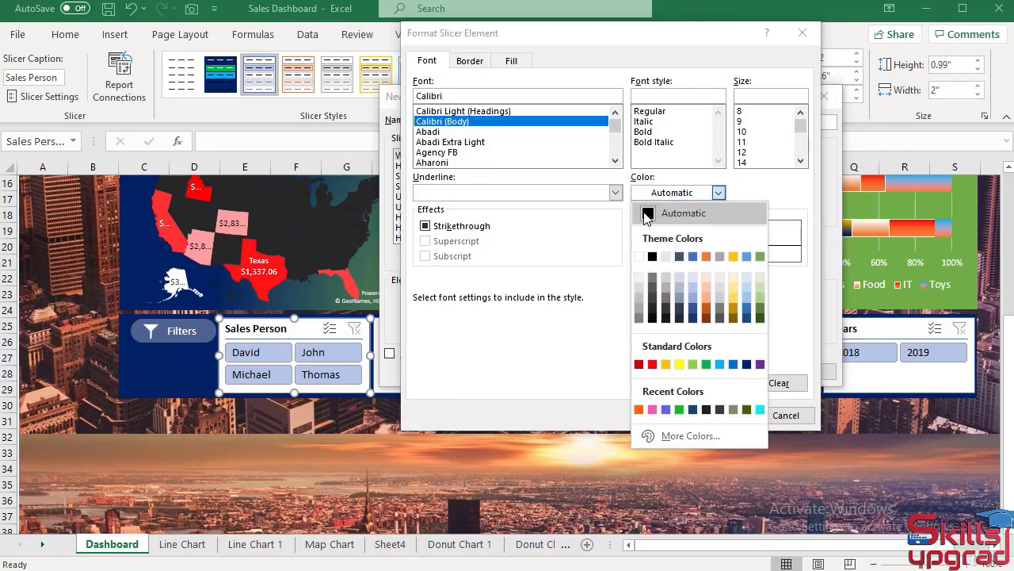
pyautogui.click(652, 256)
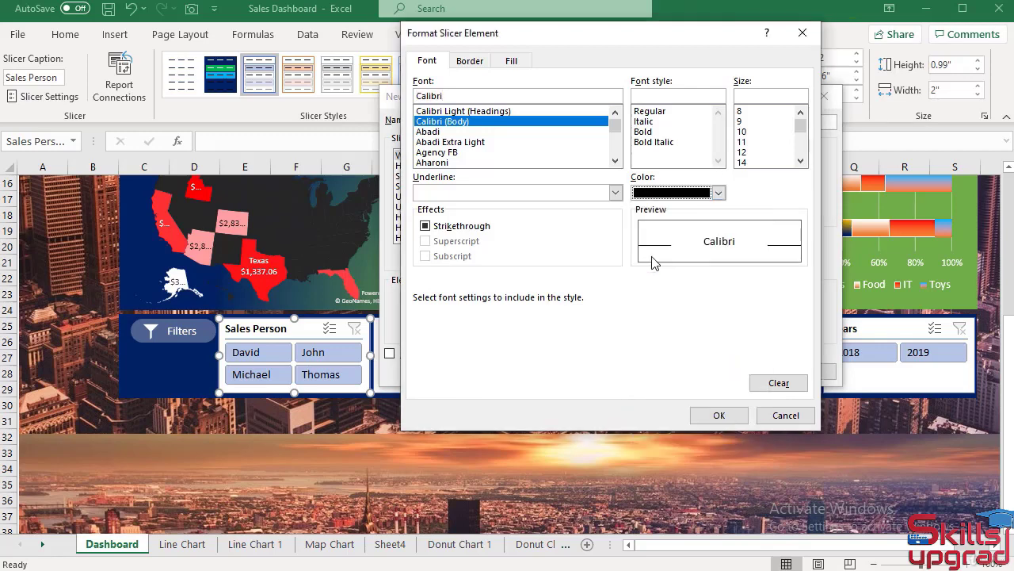
# Step: Give the Whole Slicer element no border and a dark blue fill, and save the new slicer style
pyautogui.click(470, 61)
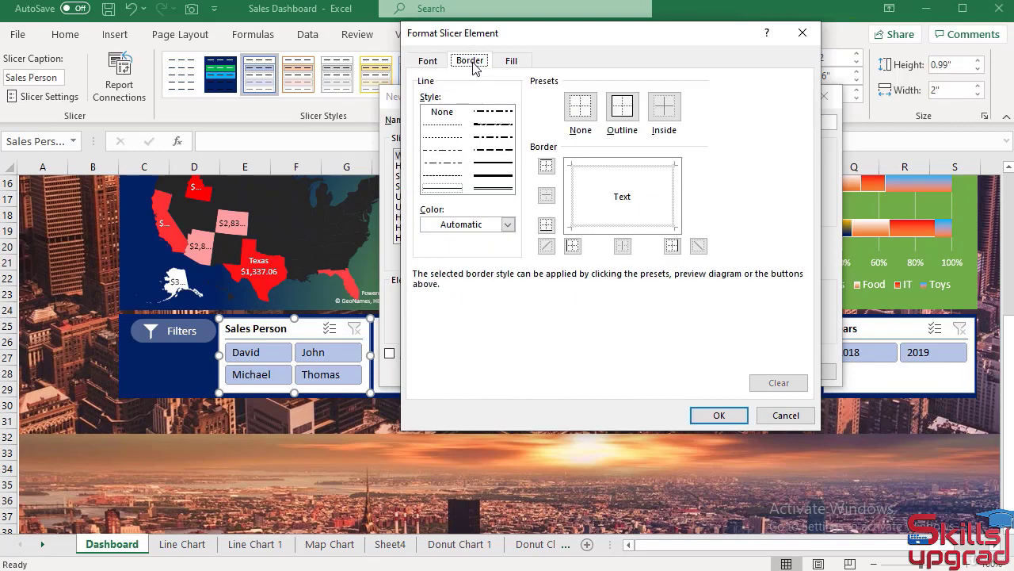
pyautogui.click(583, 111)
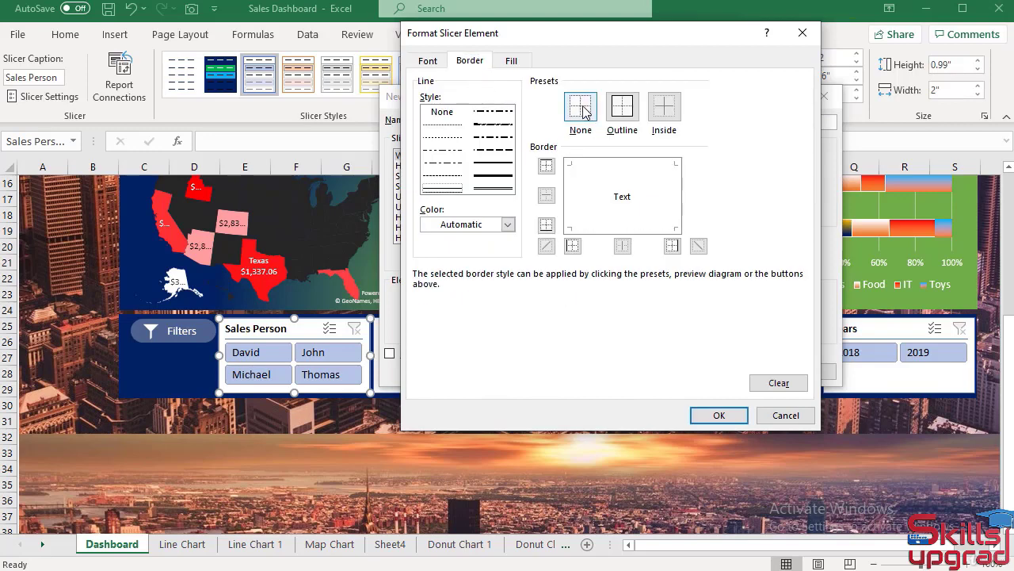
pyautogui.click(511, 62)
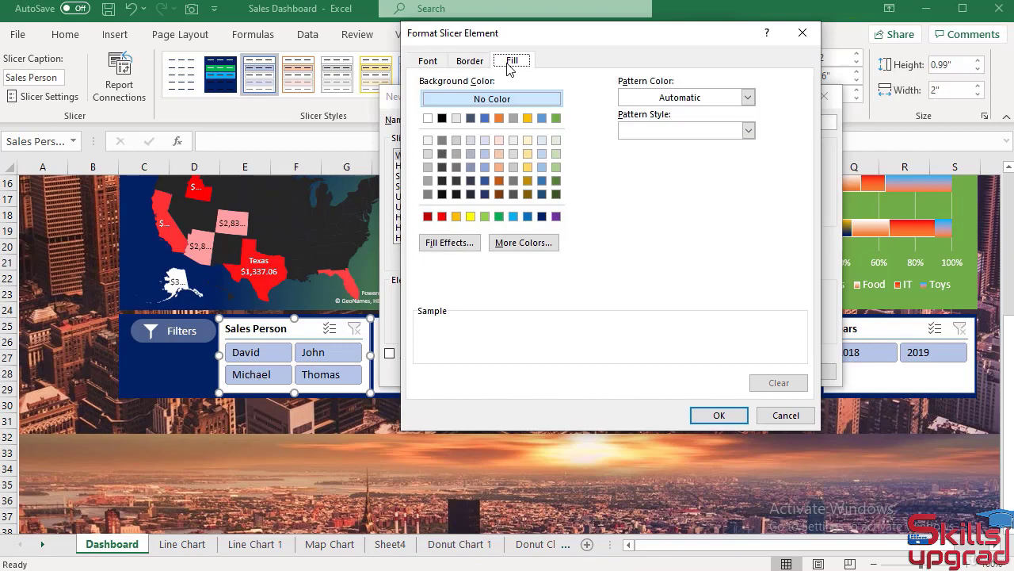
pyautogui.click(541, 217)
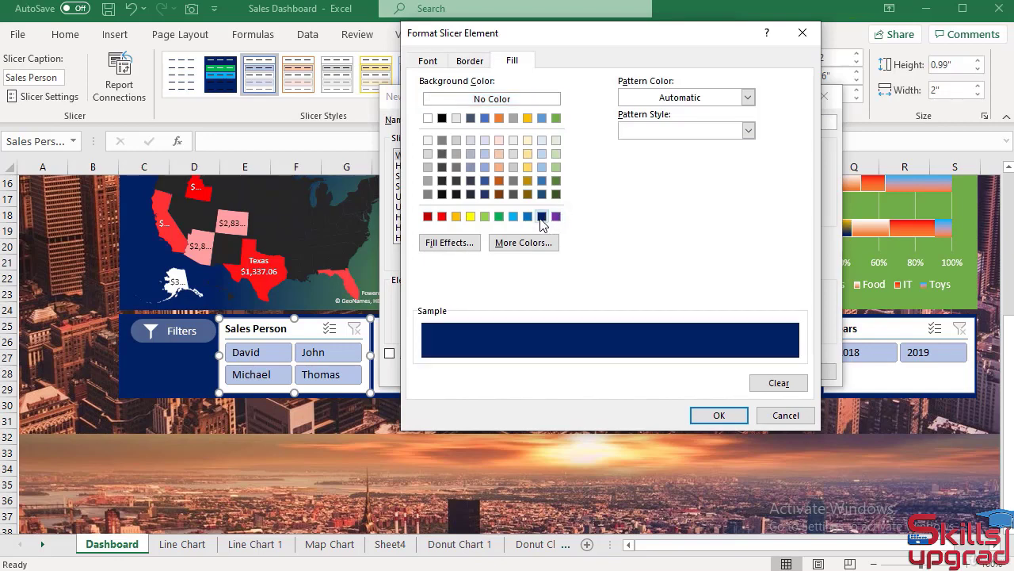
pyautogui.click(706, 420)
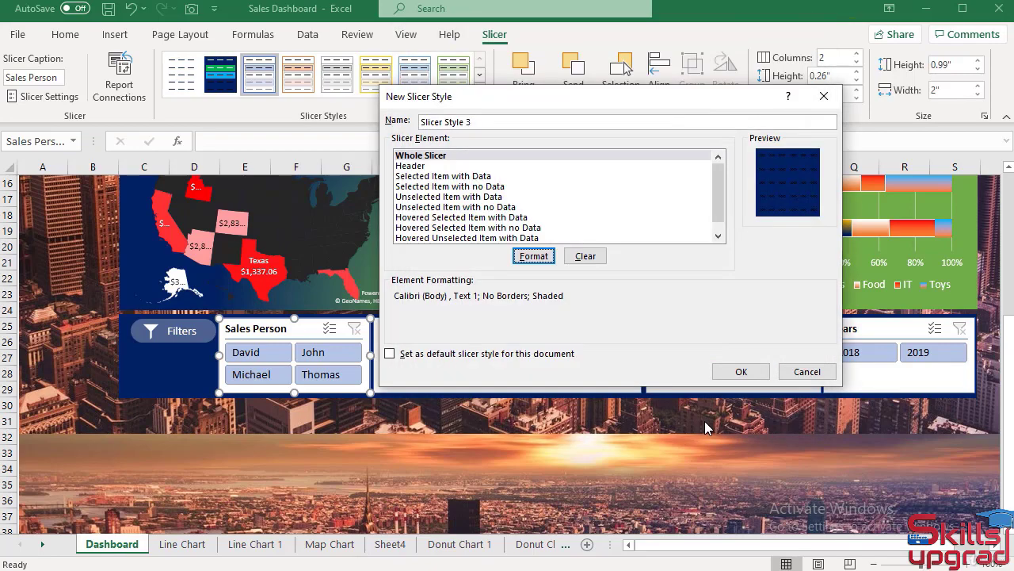
pyautogui.click(728, 377)
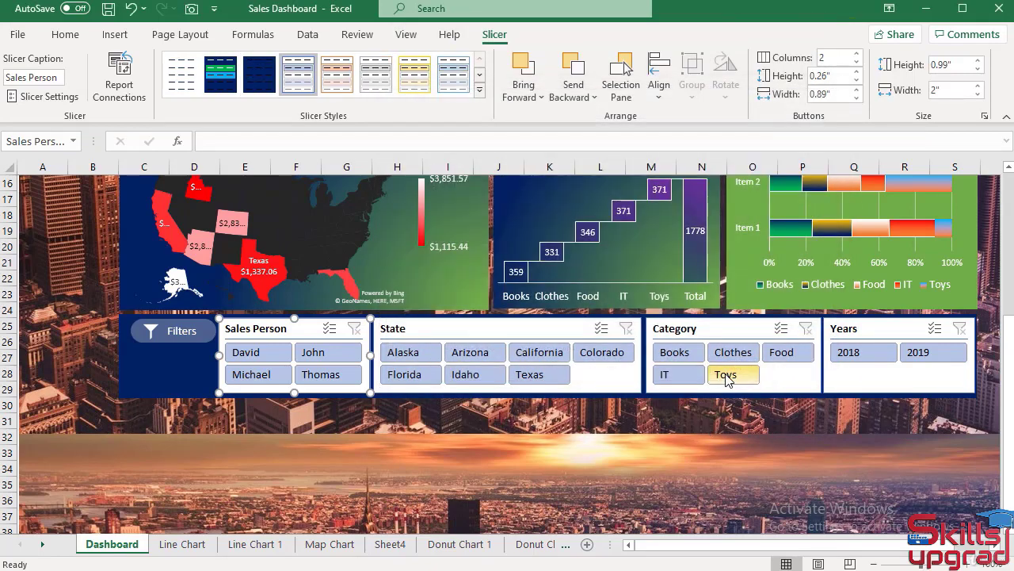
# Step: Modify Slicer Style 3 so its Header element uses the Calibri (Body) font in white
pyautogui.rightClick(260, 70)
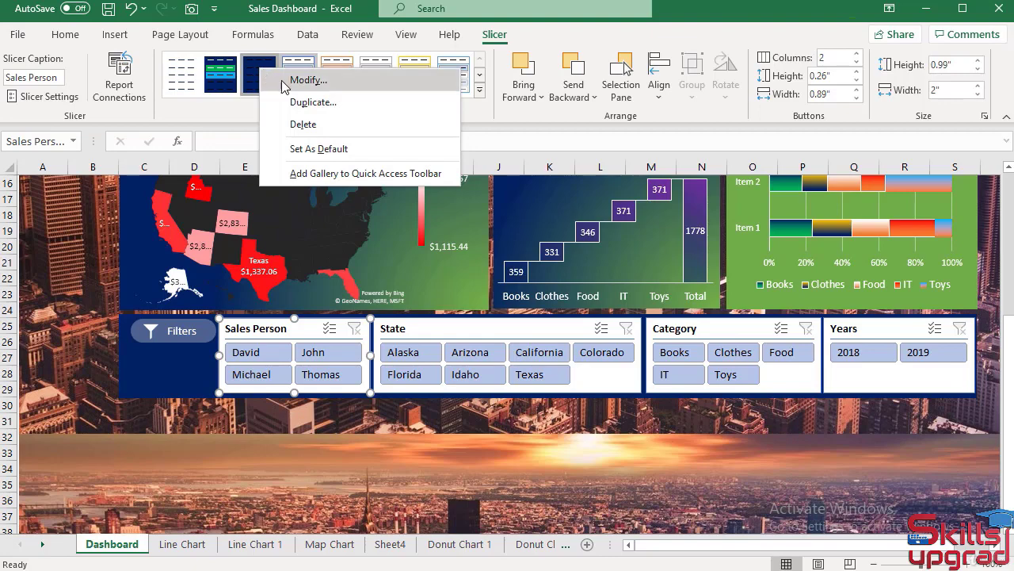
pyautogui.click(287, 82)
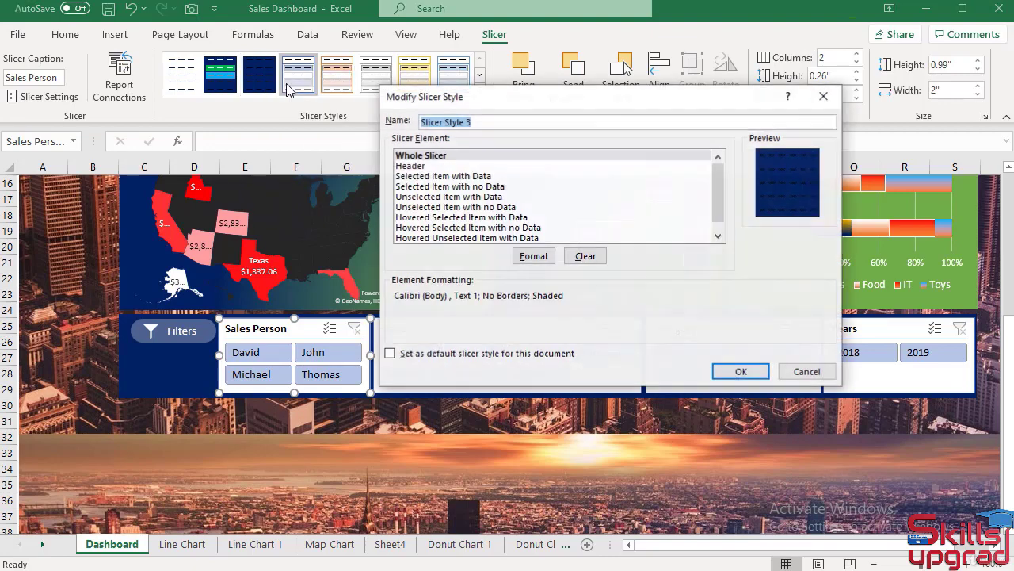
pyautogui.click(423, 165)
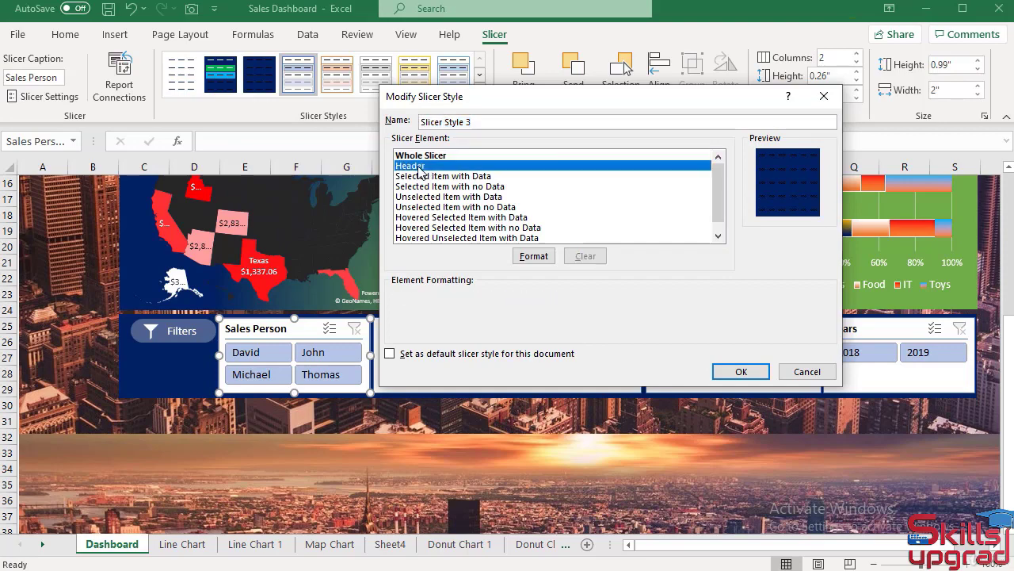
pyautogui.click(533, 256)
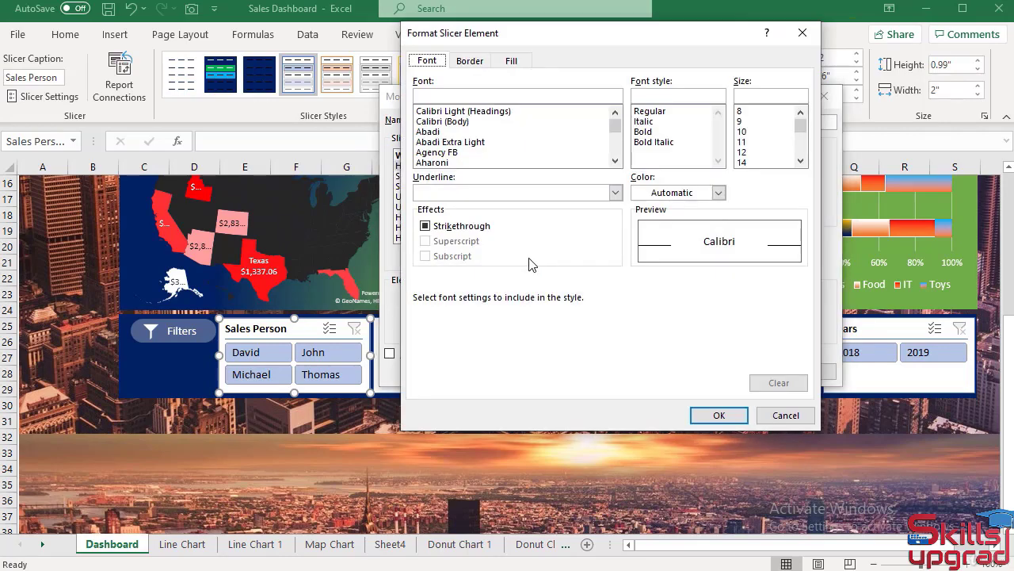
pyautogui.click(451, 123)
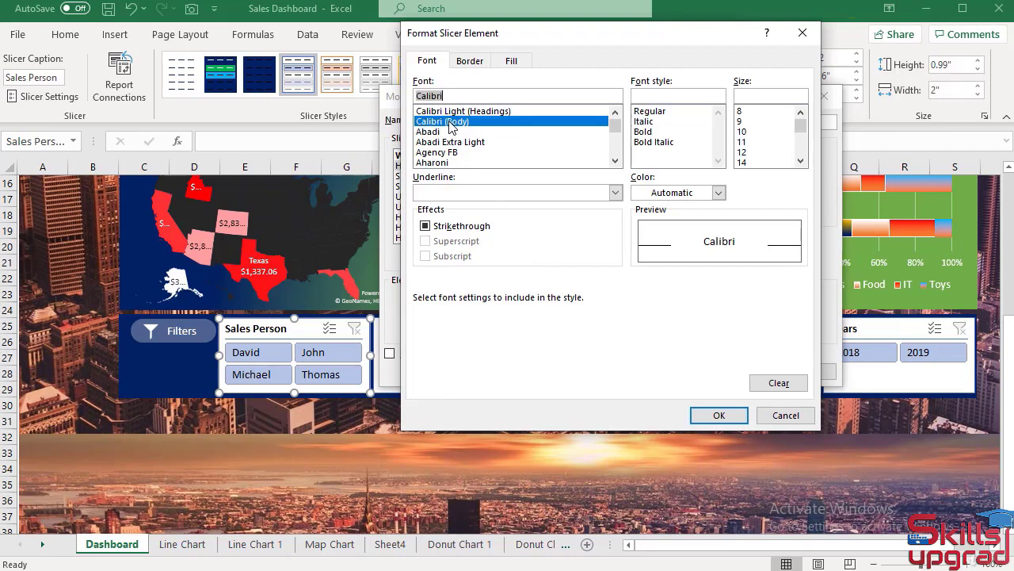
pyautogui.click(718, 192)
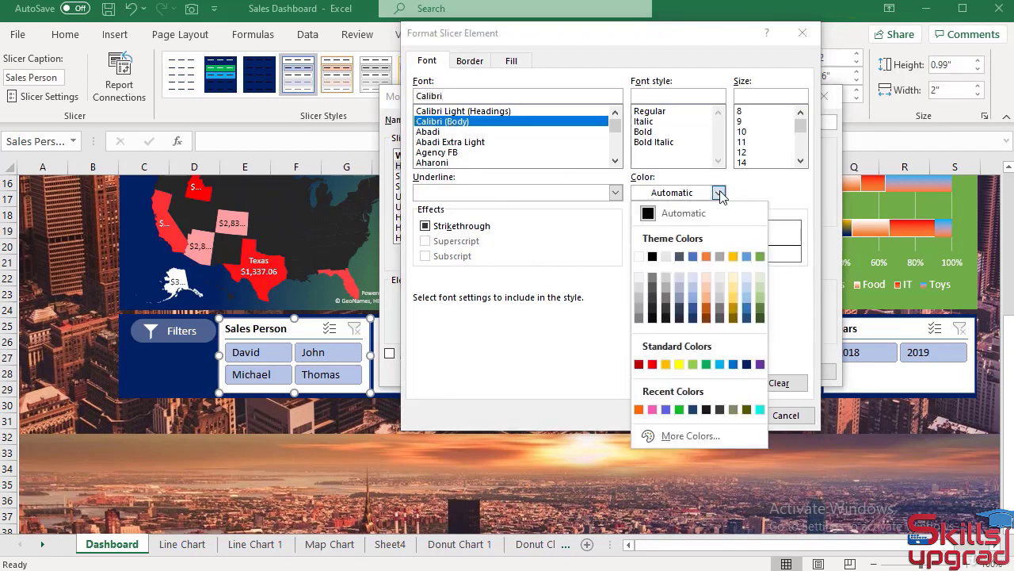
pyautogui.click(639, 256)
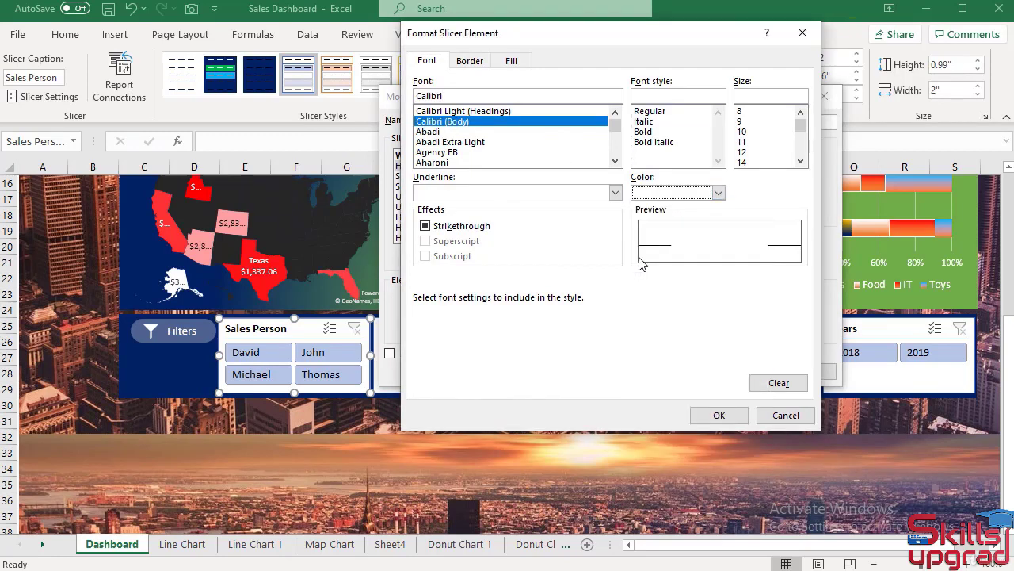
# Step: Give the Header element no border, leave its fill at No Color, and save the slicer style
pyautogui.click(473, 61)
pyautogui.click(579, 106)
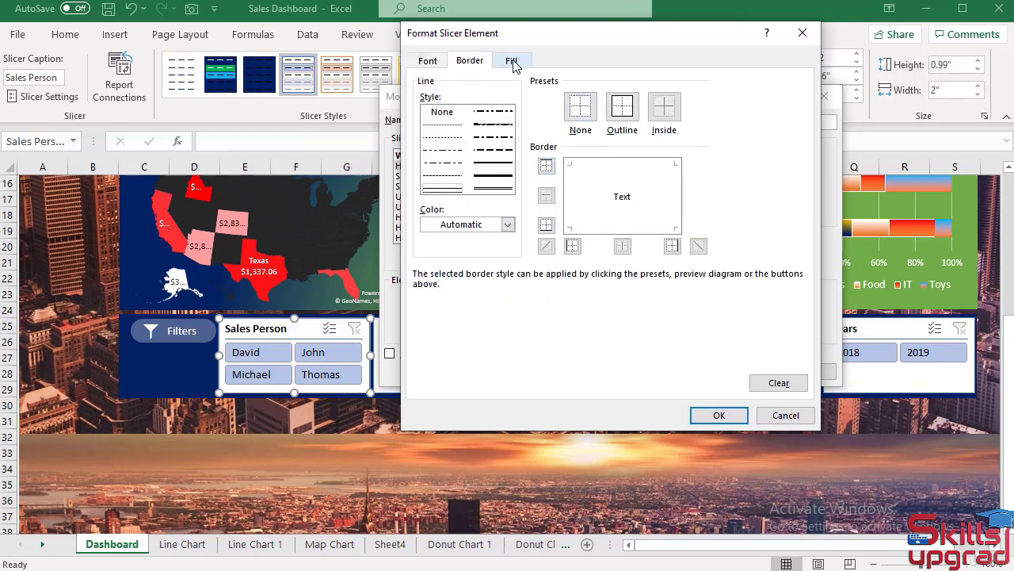
pyautogui.click(513, 61)
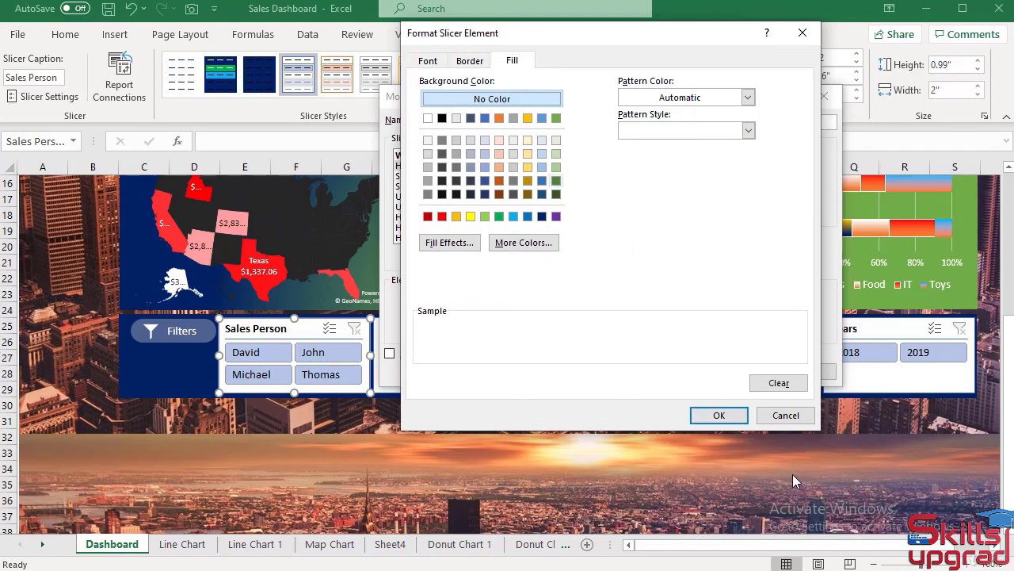
pyautogui.click(737, 420)
pyautogui.click(739, 371)
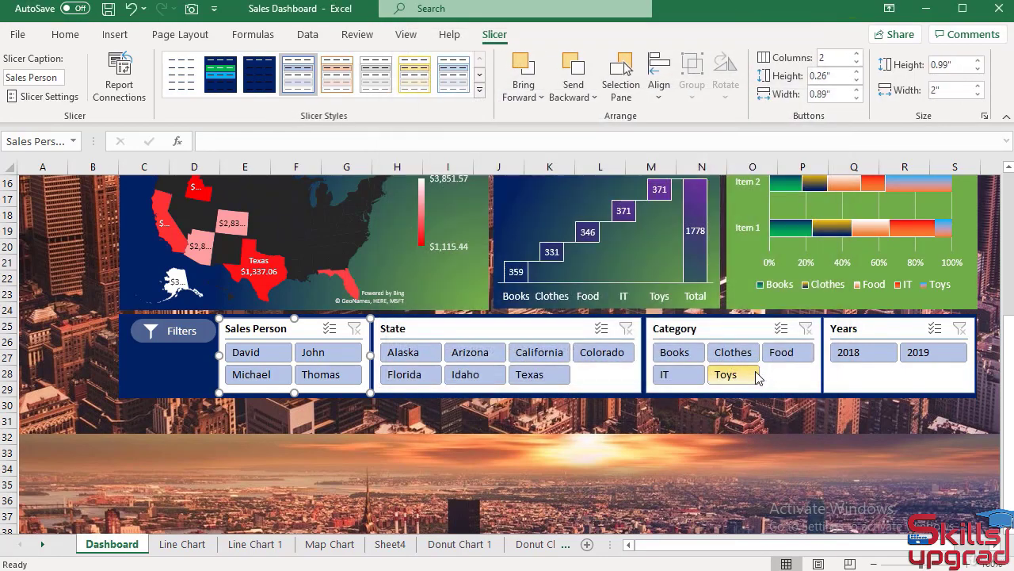
# Step: Modify Slicer Style 3 again, setting the Selected Item with Data element to a white Calibri (Body) font
pyautogui.rightClick(265, 63)
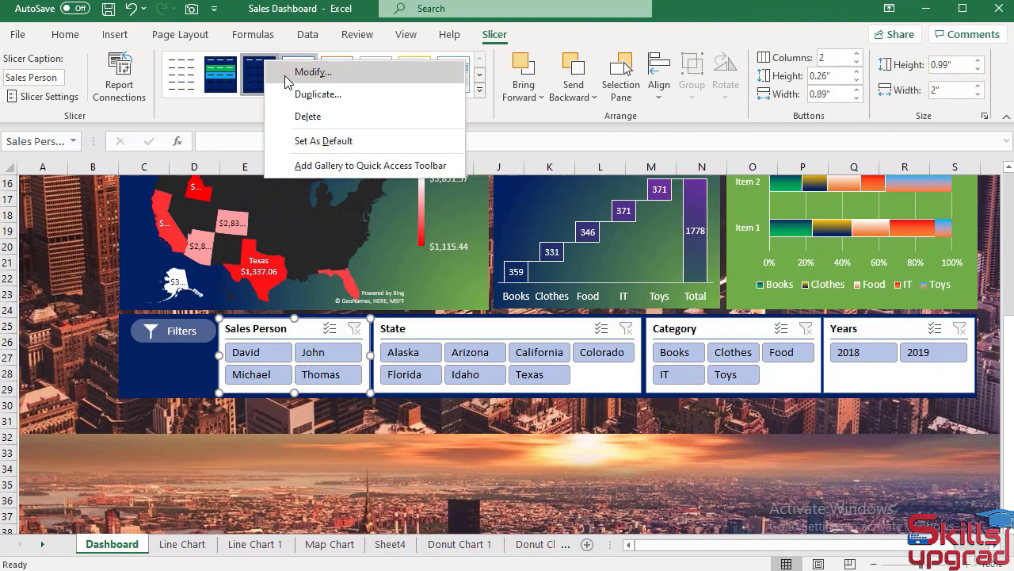
pyautogui.click(287, 78)
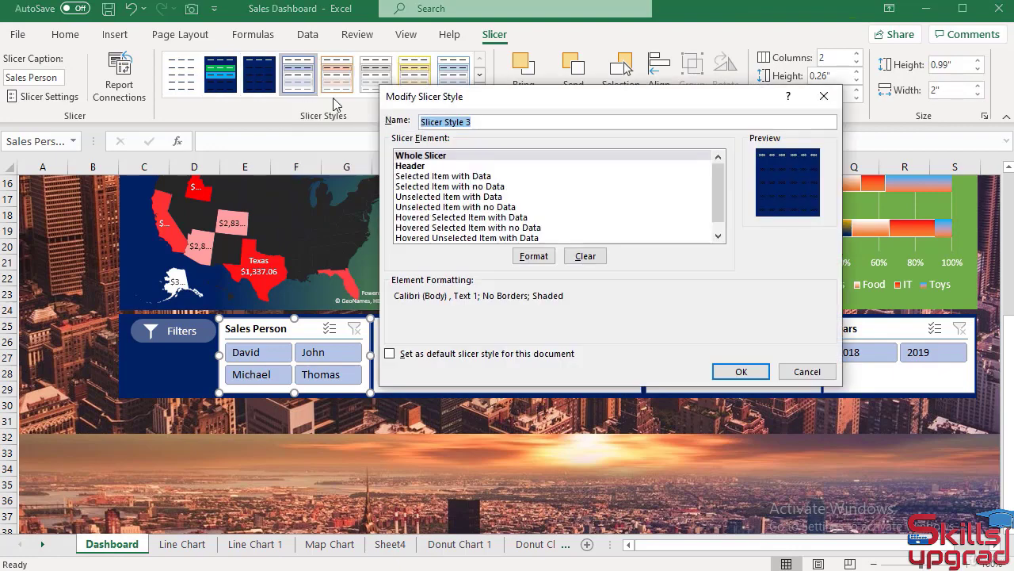
pyautogui.click(430, 177)
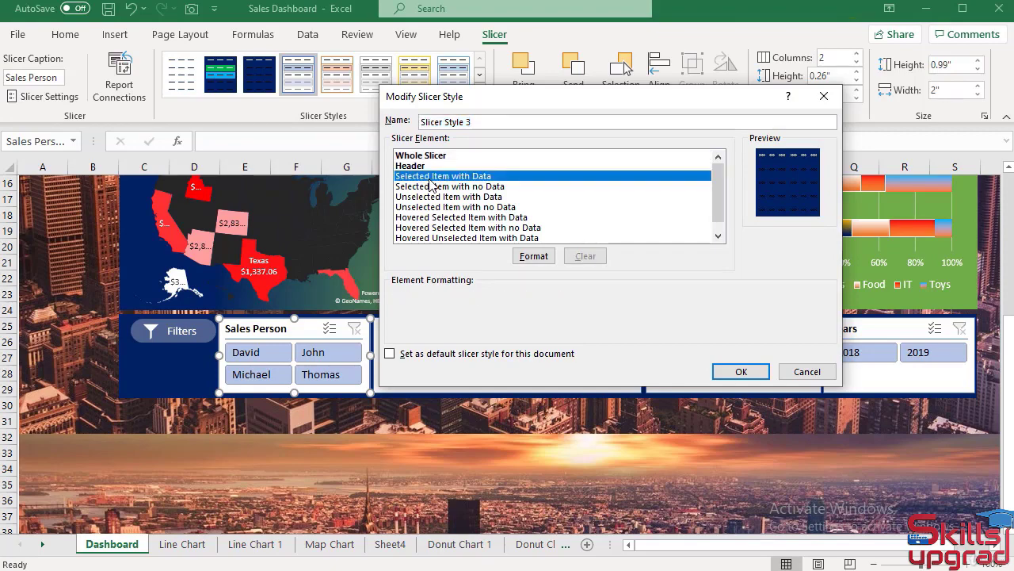
pyautogui.click(534, 256)
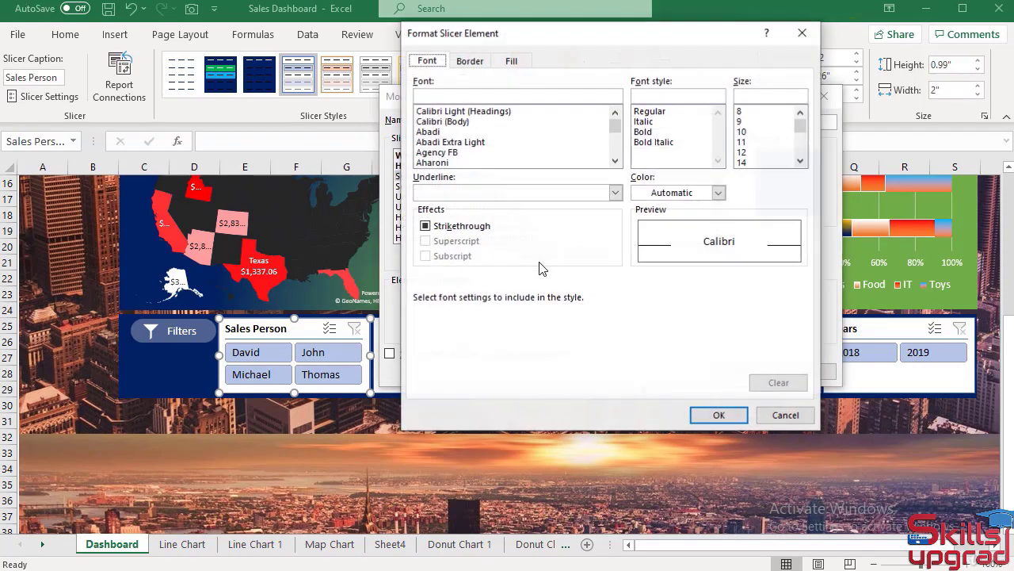
pyautogui.click(455, 124)
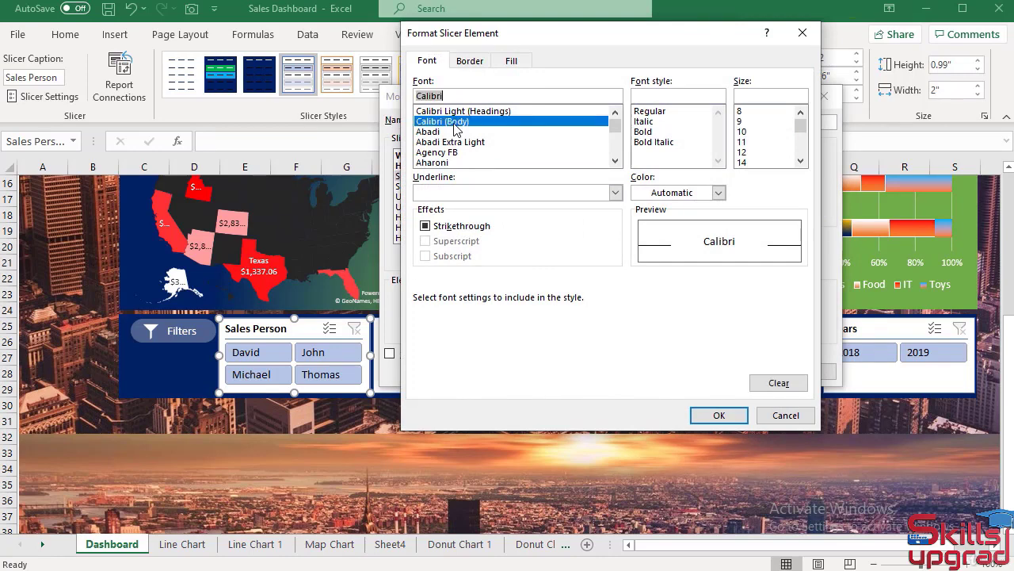
pyautogui.click(720, 193)
pyautogui.click(648, 253)
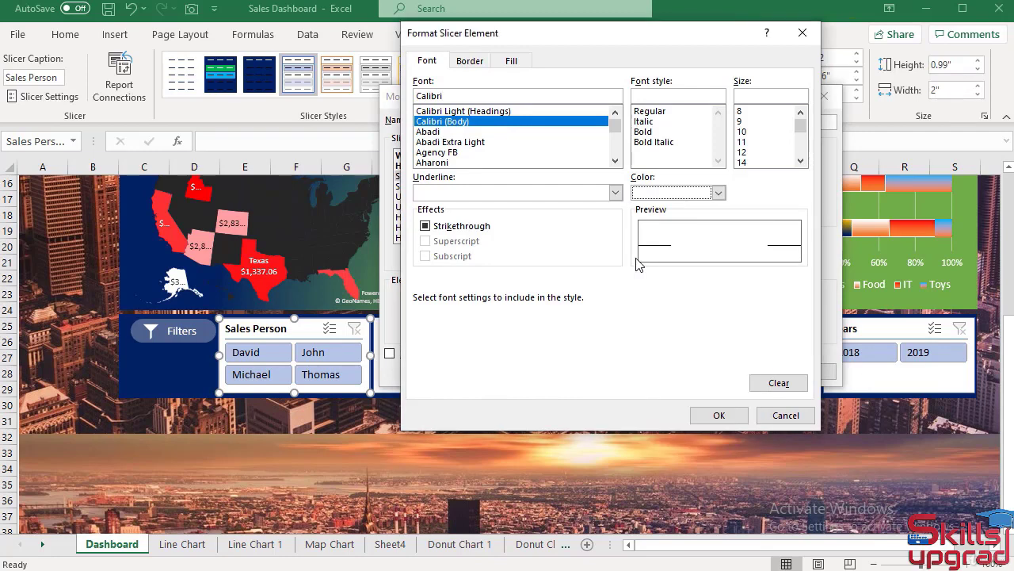
# Step: Give the Selected Item with Data element no border and a standard green fill, and save the style
pyautogui.click(480, 63)
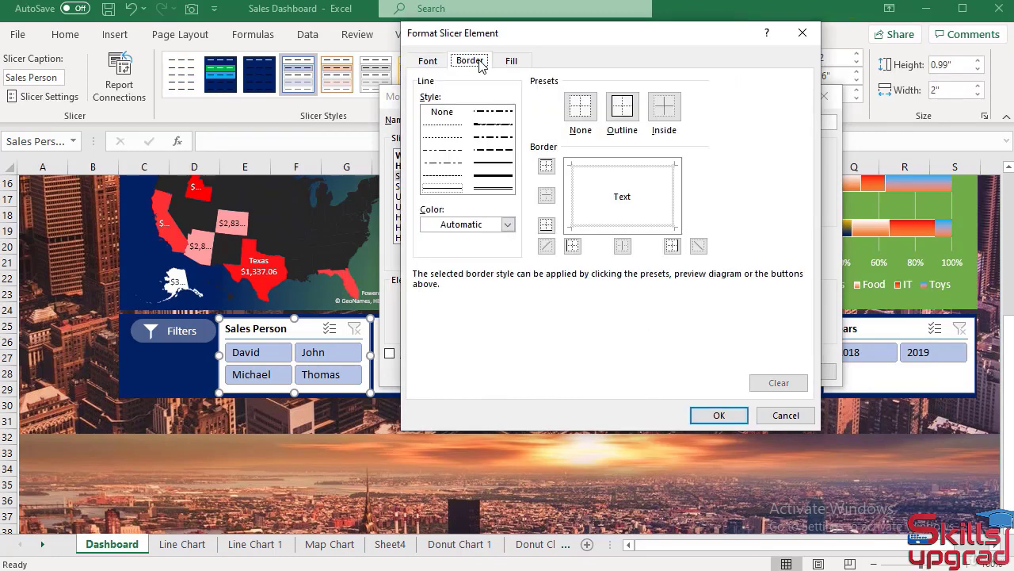
pyautogui.click(580, 111)
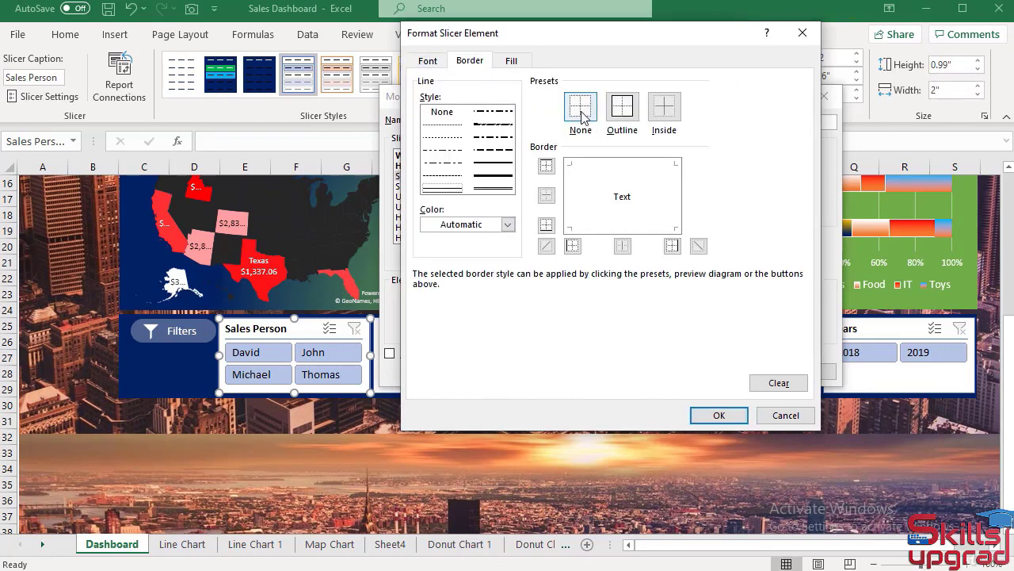
pyautogui.click(513, 62)
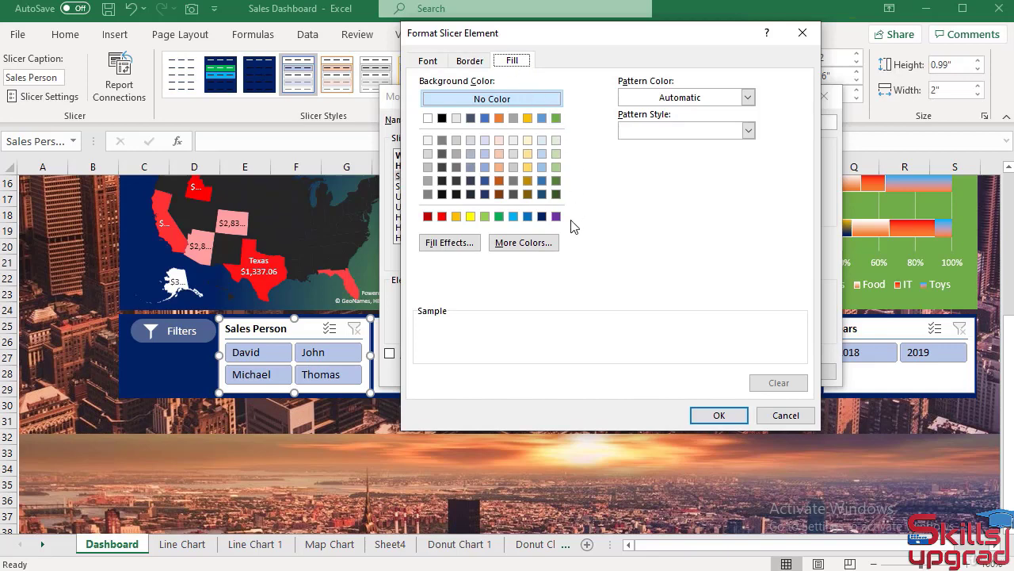
pyautogui.click(498, 216)
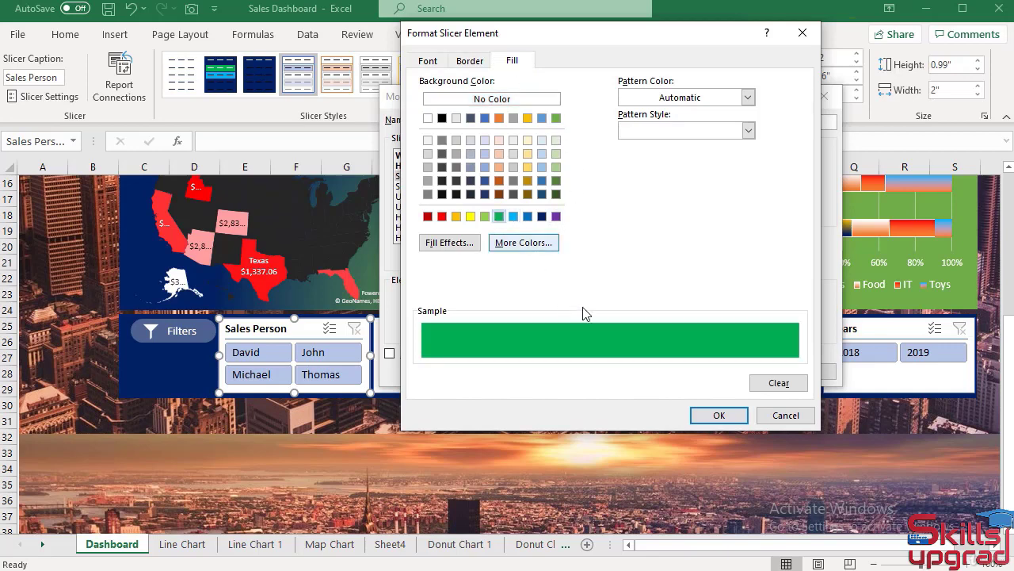
pyautogui.click(701, 416)
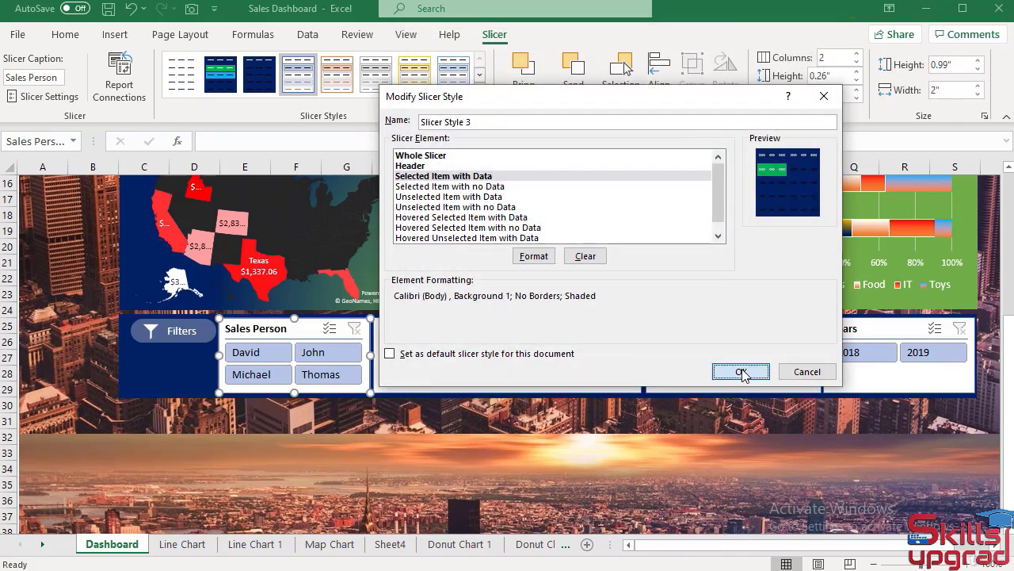
pyautogui.click(737, 371)
# Step: Modify Slicer Style 3 so the Unselected Item with Data element uses Calibri (Body) in Black, Text 1
pyautogui.rightClick(264, 69)
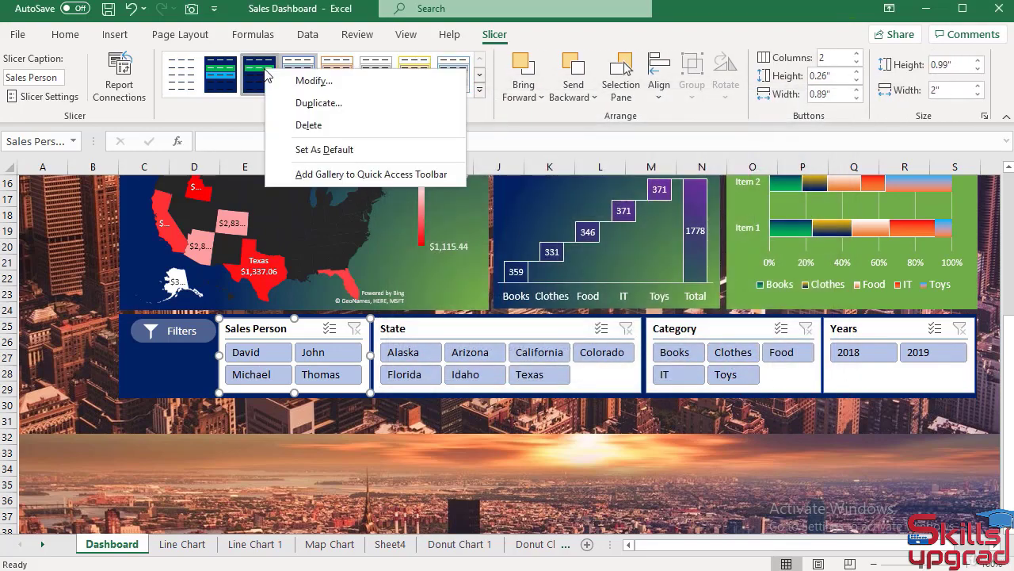
pyautogui.click(286, 82)
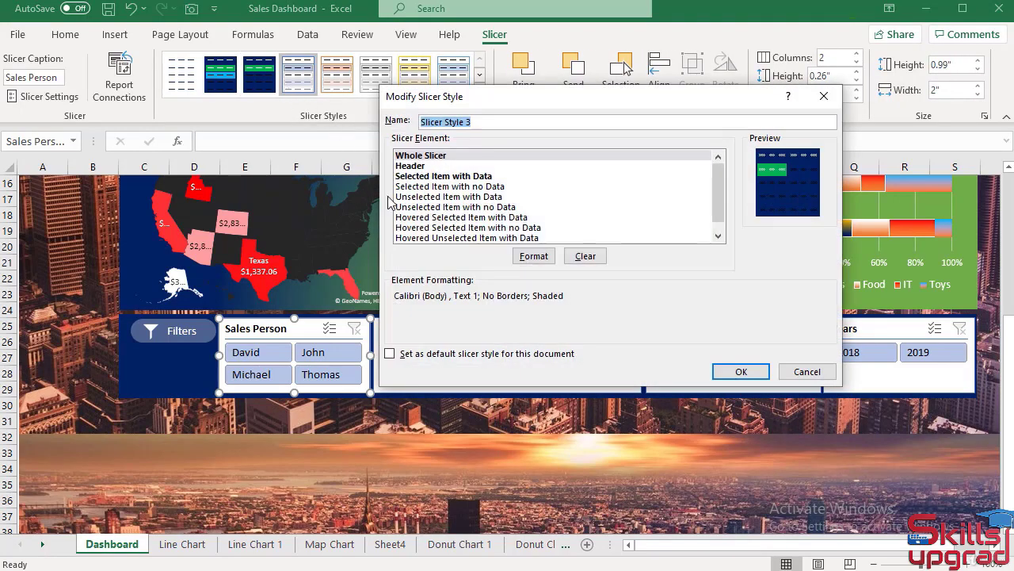
pyautogui.click(434, 198)
pyautogui.click(534, 256)
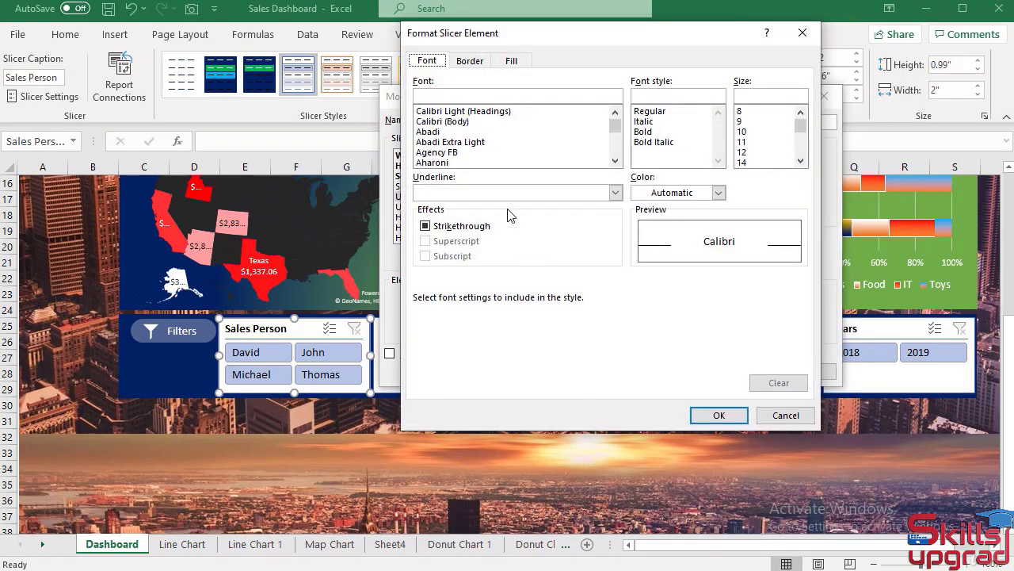
pyautogui.click(443, 123)
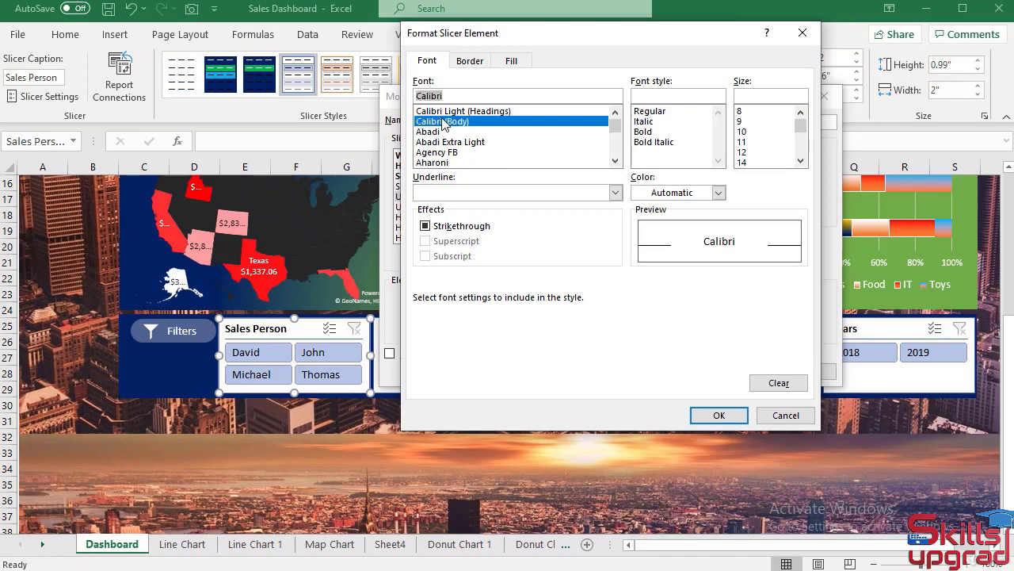
pyautogui.click(719, 194)
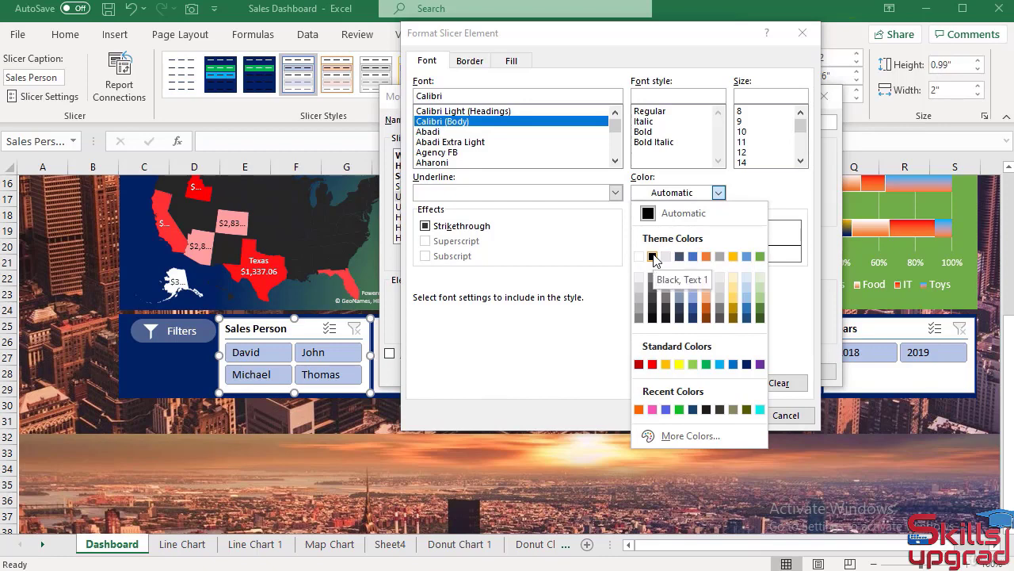
pyautogui.click(652, 257)
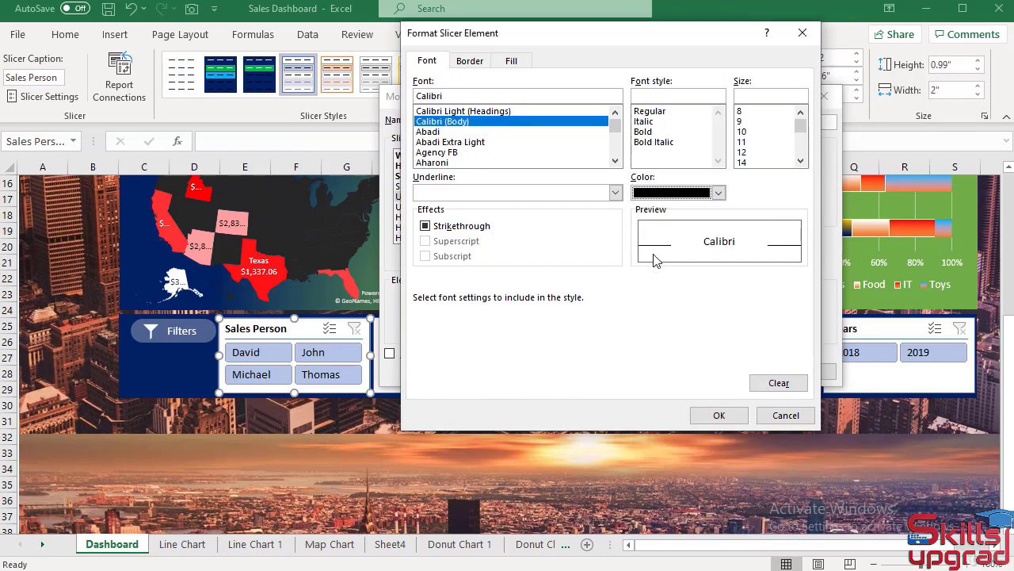
# Step: Give the Unselected Item with Data element no border and a standard light blue fill, and save the style
pyautogui.click(466, 63)
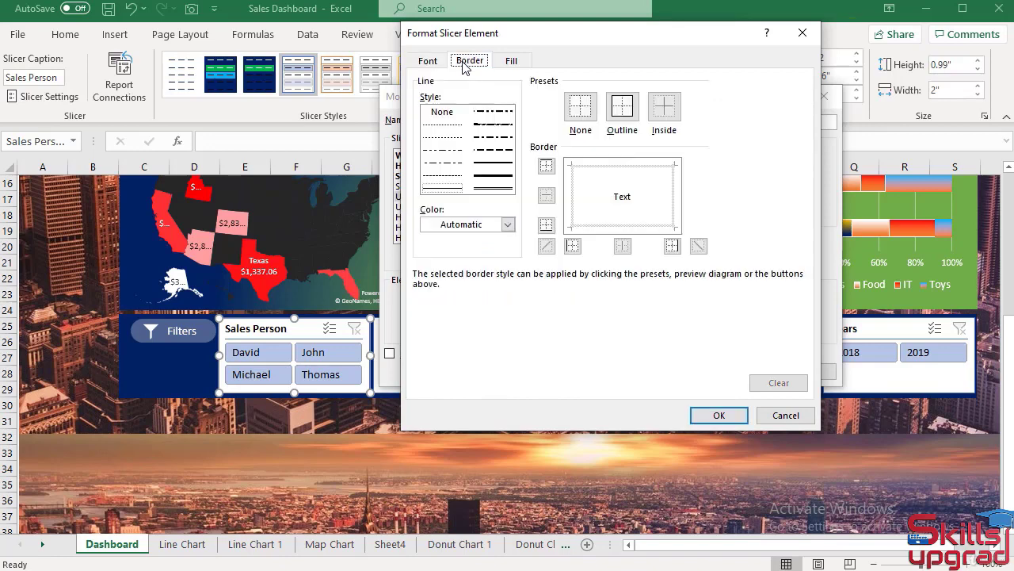
pyautogui.click(579, 106)
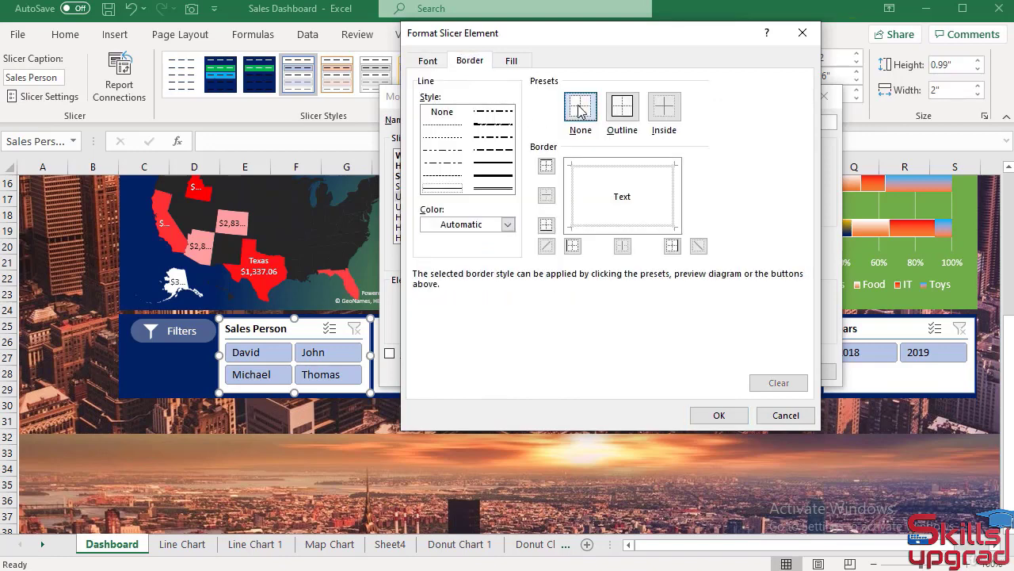
pyautogui.click(511, 62)
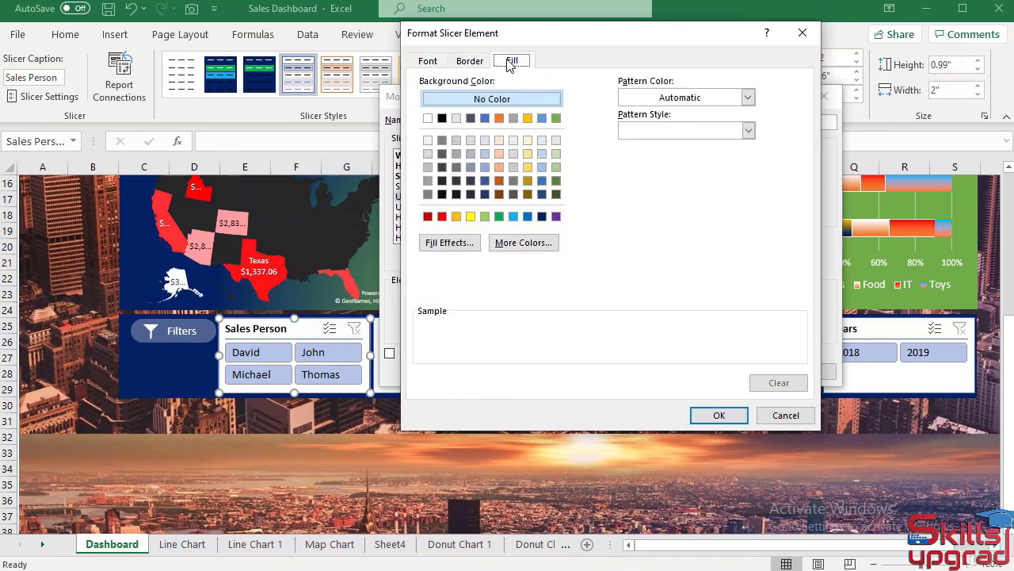
pyautogui.click(515, 216)
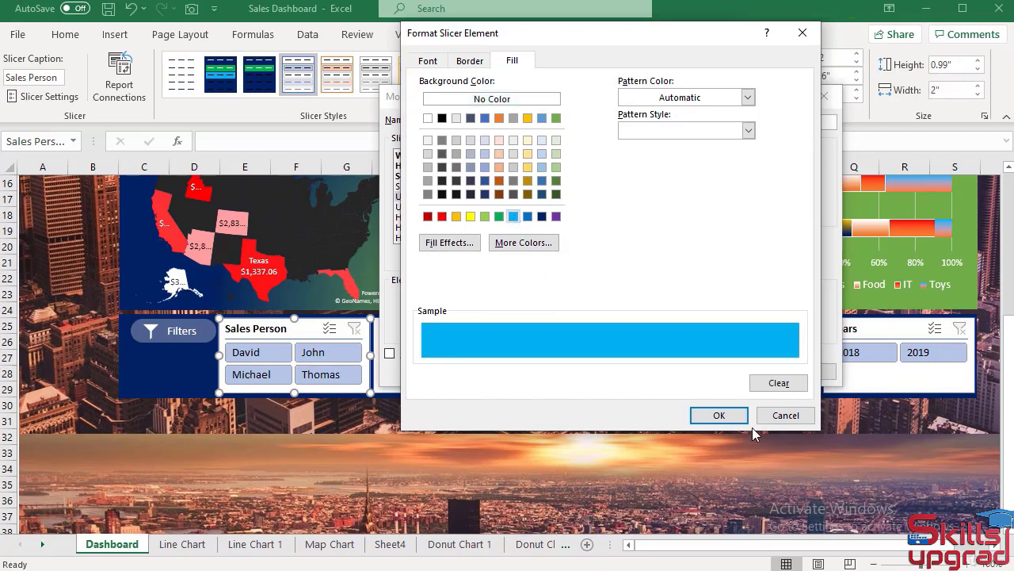
pyautogui.click(725, 414)
pyautogui.click(728, 374)
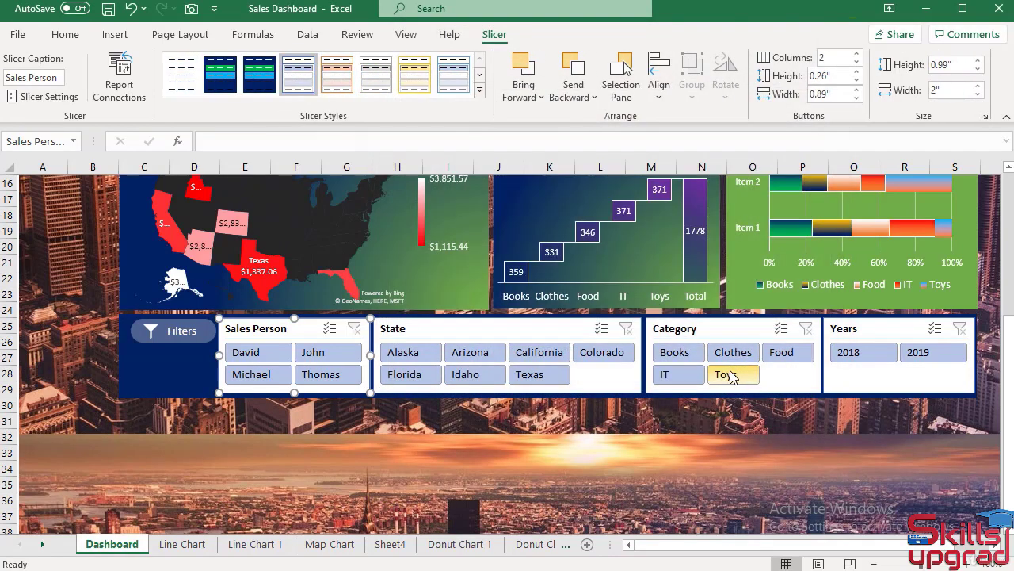
# Step: Modify Slicer Style 3 so the Hovered Selected Item with Data element uses a white Calibri (Body) font
pyautogui.rightClick(260, 86)
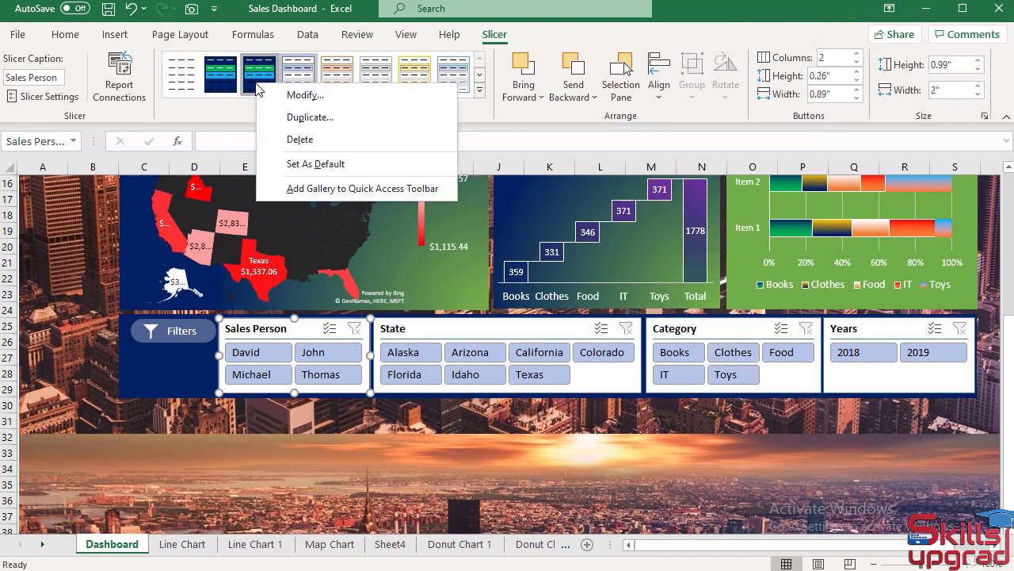
pyautogui.click(297, 93)
pyautogui.scroll(-1, 532, 208)
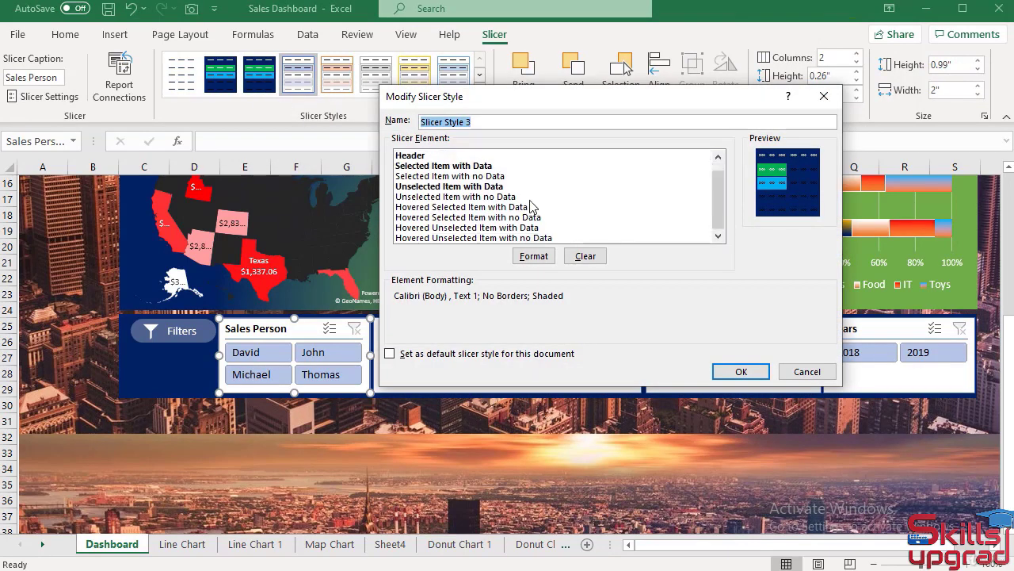
pyautogui.click(435, 208)
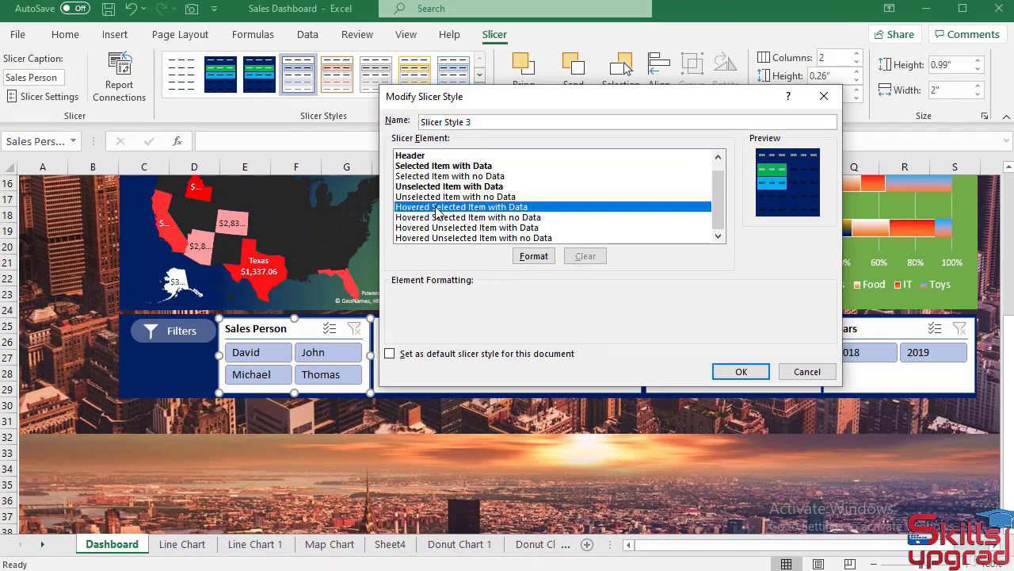
pyautogui.click(533, 256)
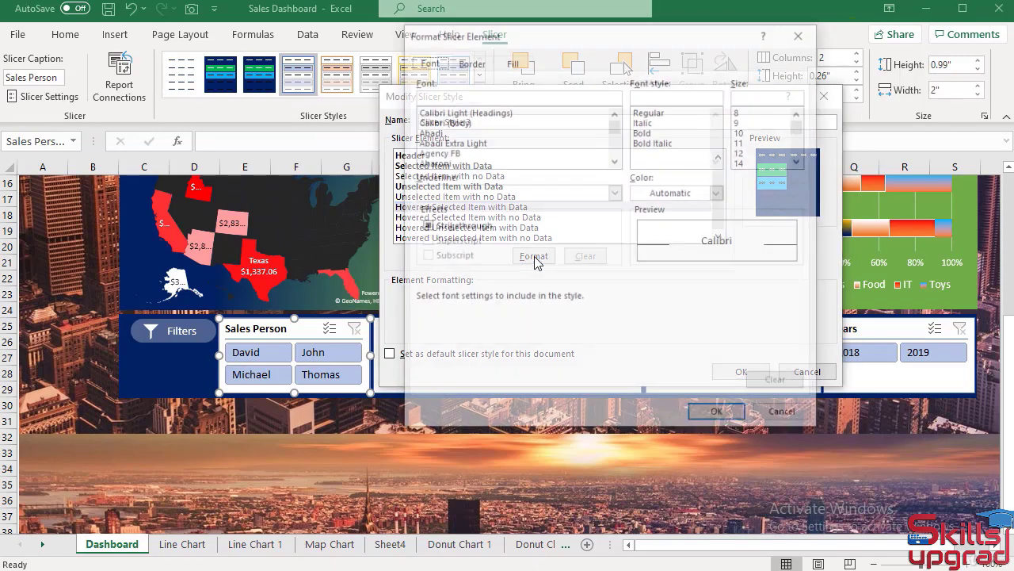
pyautogui.click(448, 121)
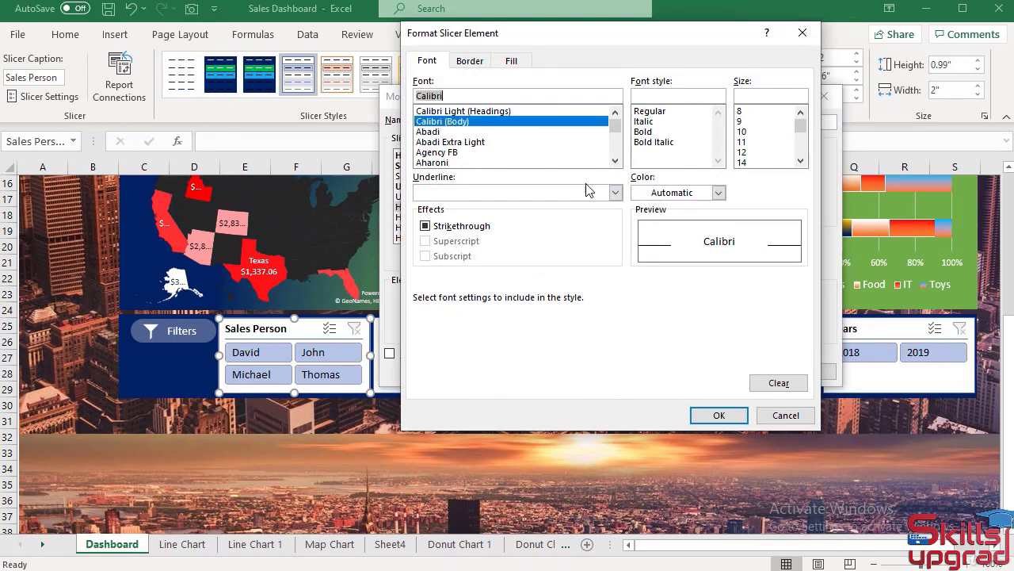
pyautogui.click(718, 192)
pyautogui.click(654, 256)
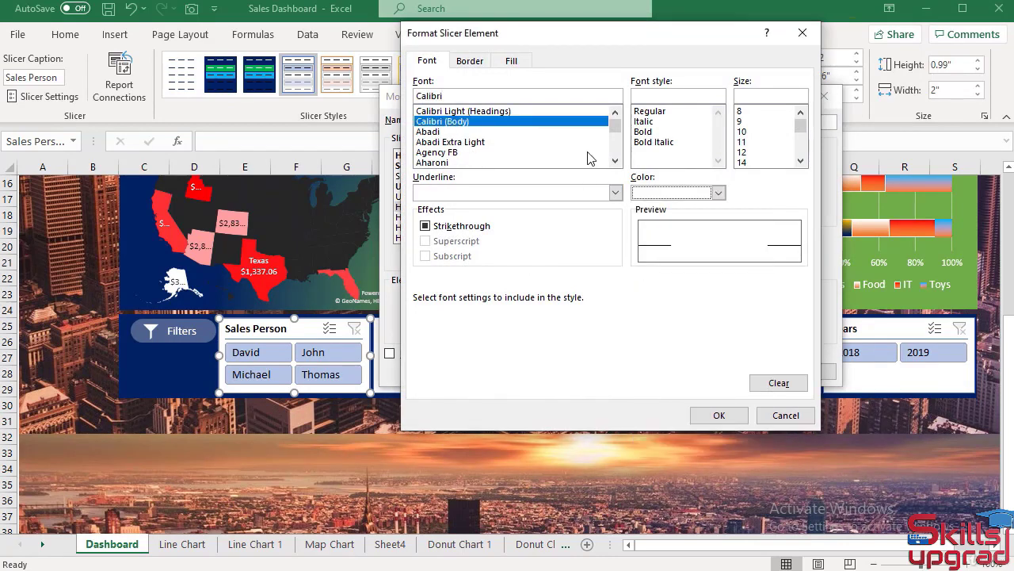
# Step: Give the Hovered Selected Item with Data element no border and a standard purple fill, and save the style
pyautogui.click(479, 65)
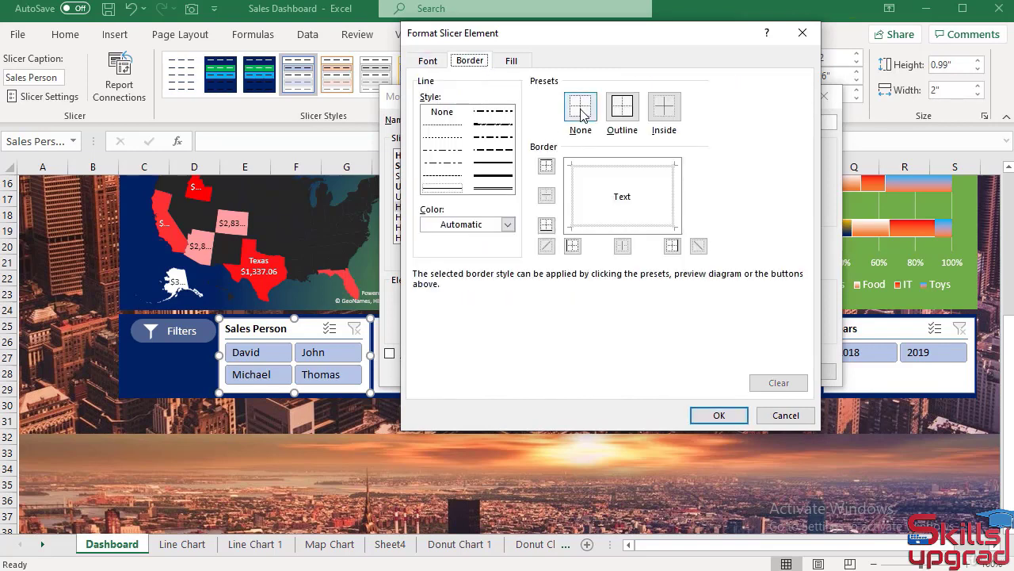
pyautogui.click(581, 109)
pyautogui.click(512, 61)
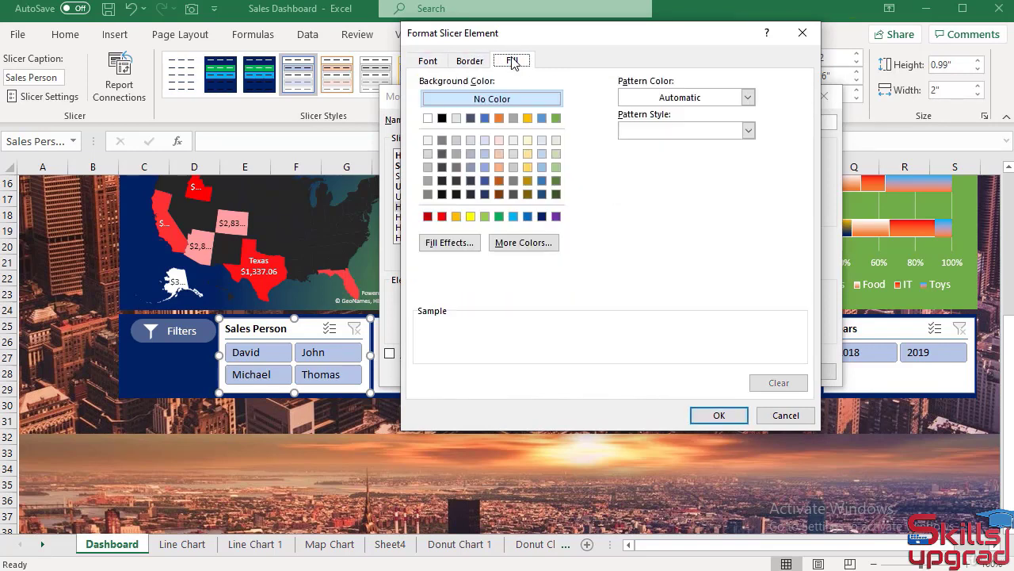
pyautogui.click(556, 217)
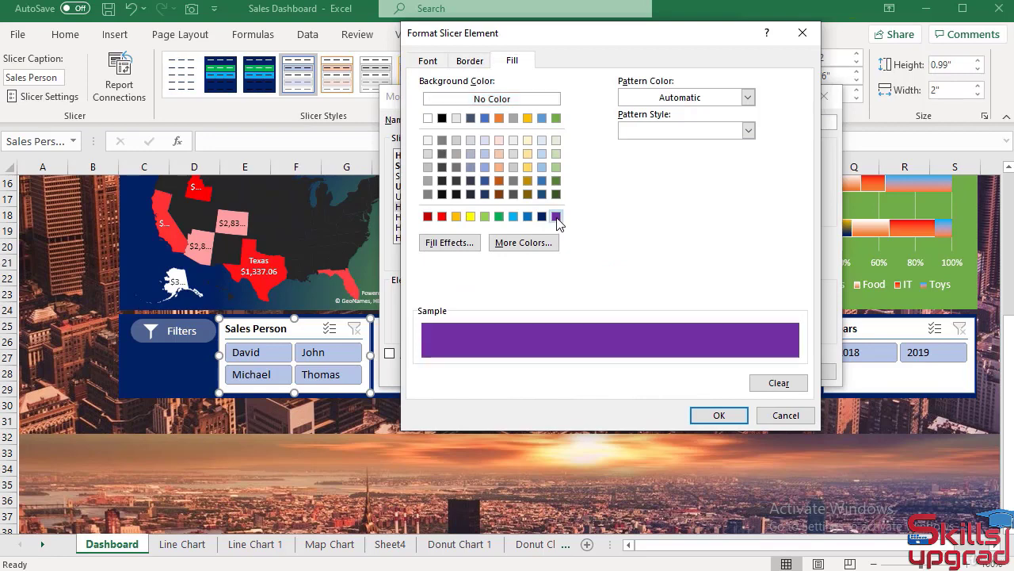
pyautogui.click(719, 415)
pyautogui.click(735, 371)
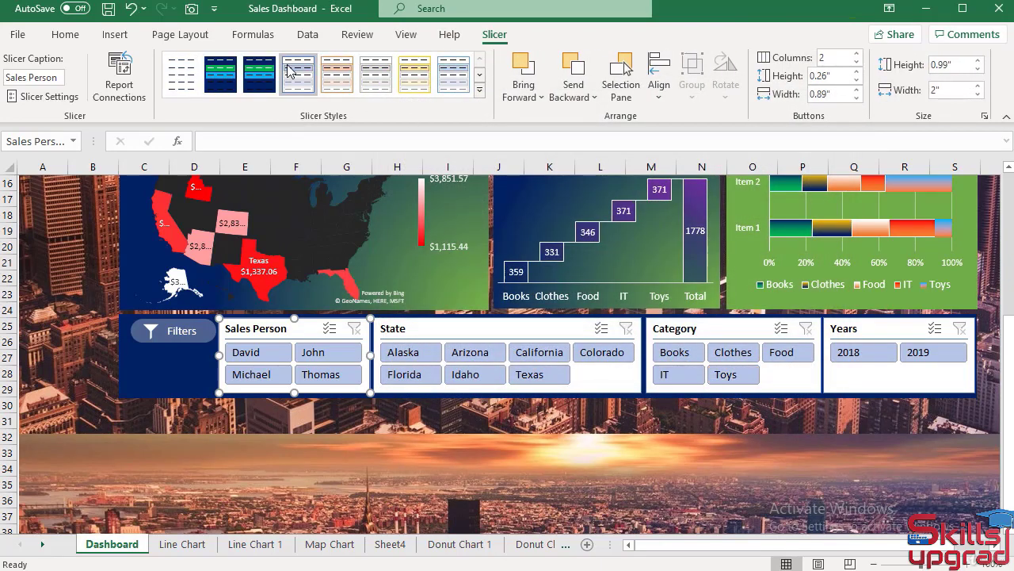
# Step: Modify Slicer Style 3 again, setting the Hovered Unselected Item with Data element to a white Calibri (Body) font
pyautogui.rightClick(268, 76)
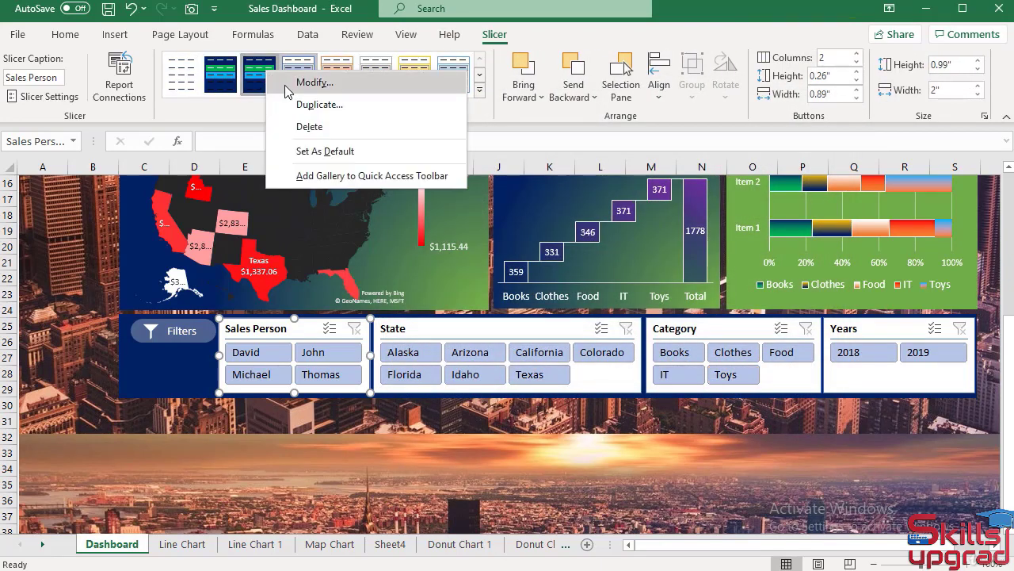
pyautogui.click(284, 85)
pyautogui.scroll(-1, 521, 195)
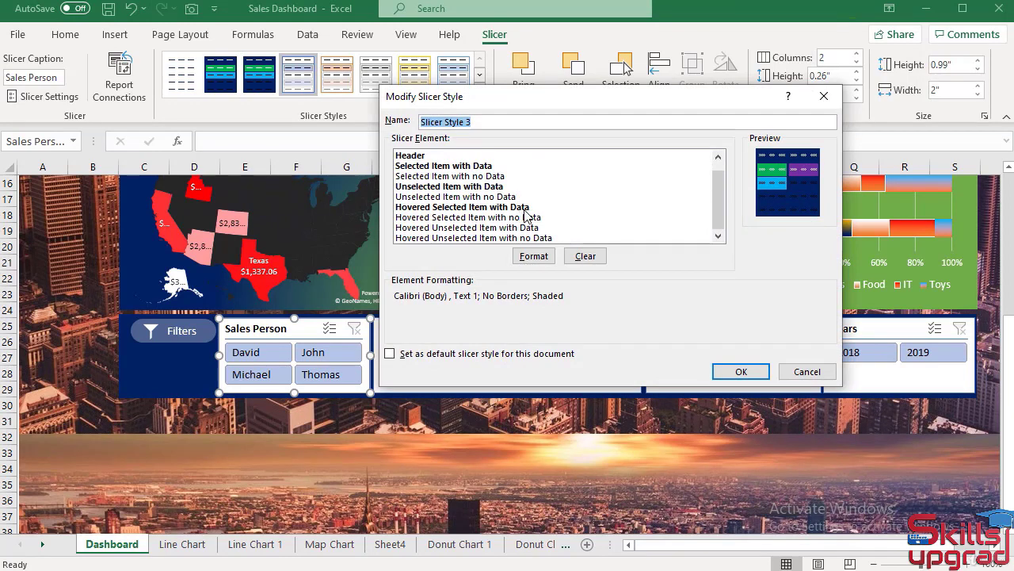
pyautogui.click(481, 228)
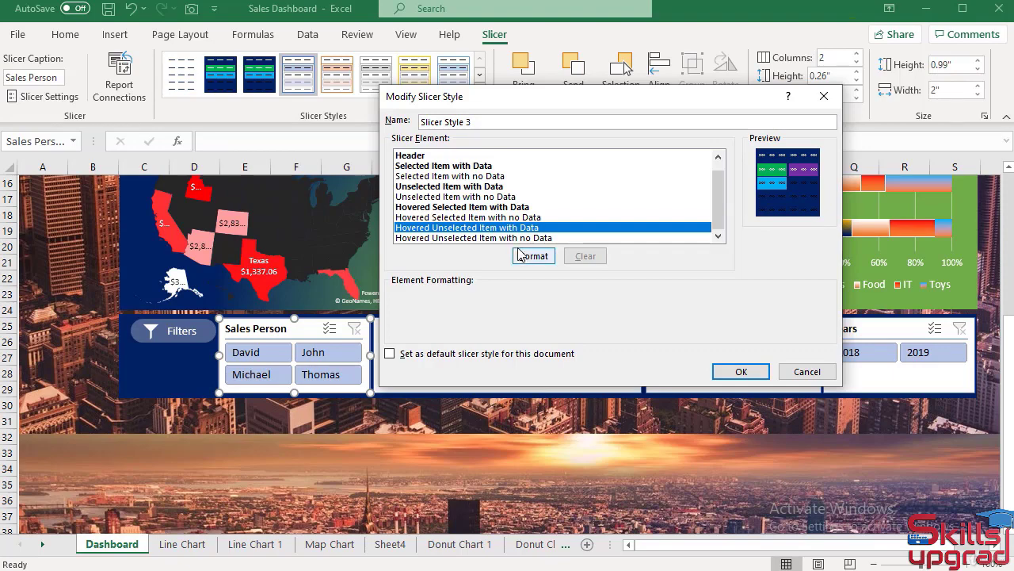
pyautogui.click(527, 256)
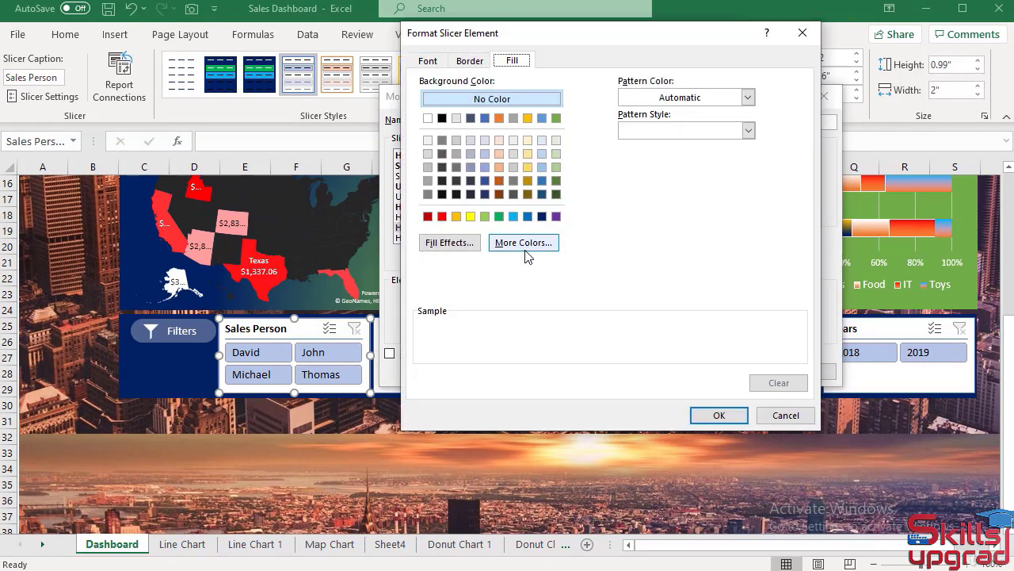
pyautogui.click(428, 61)
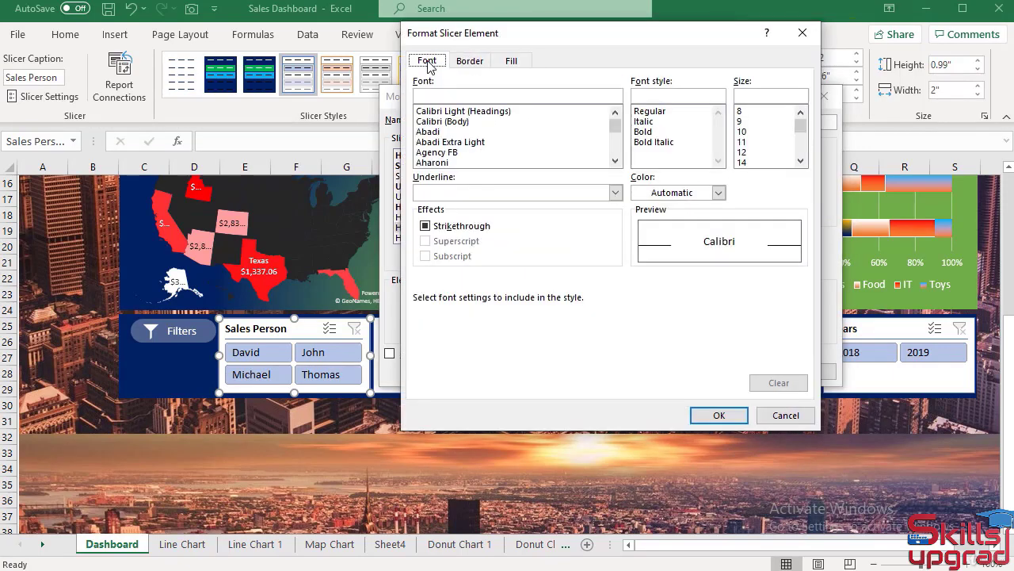
pyautogui.click(441, 121)
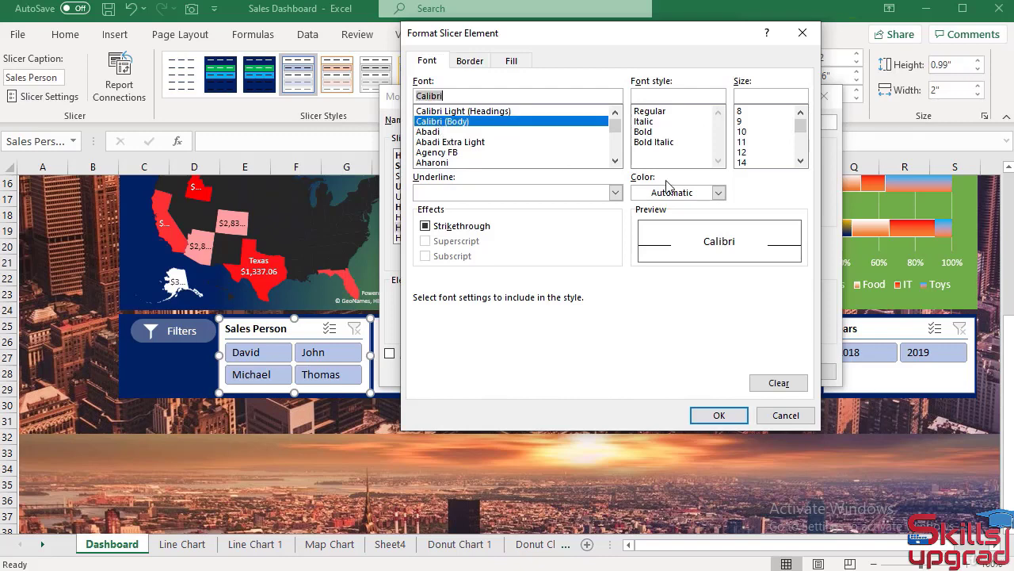
pyautogui.click(718, 193)
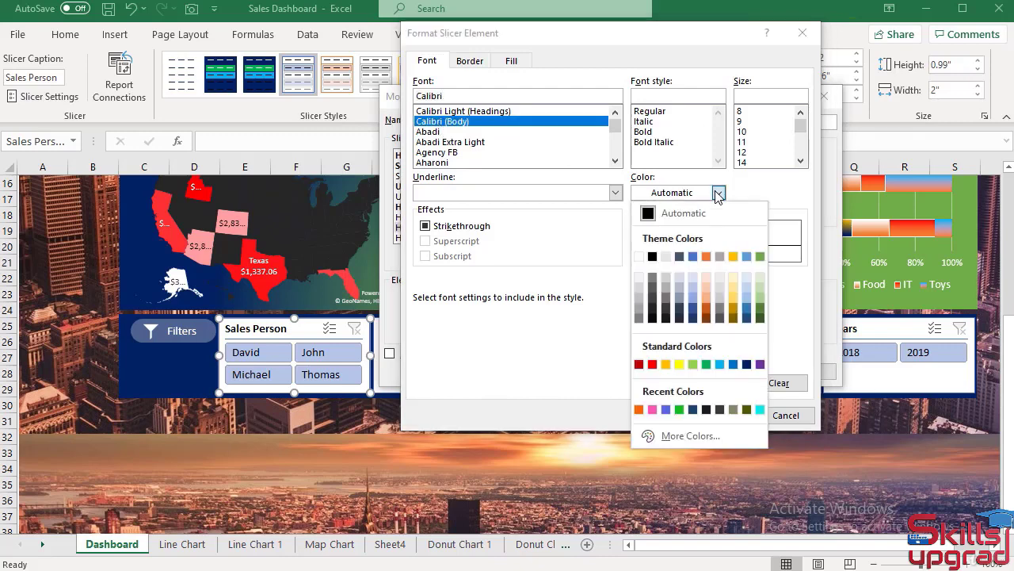
pyautogui.click(642, 259)
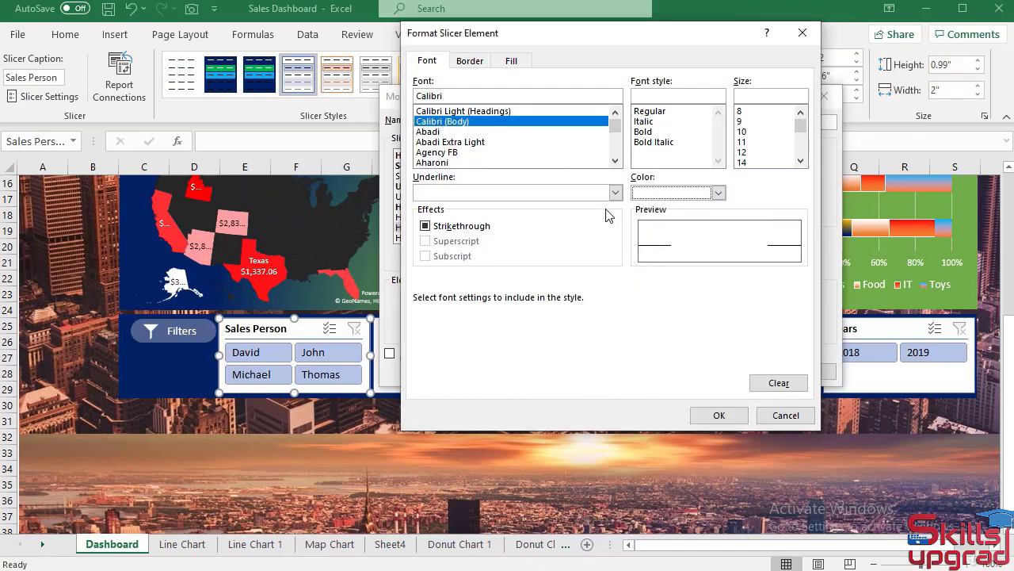
# Step: Give the Hovered Unselected Item with Data element no border and a standard purple fill, and save the style
pyautogui.click(470, 63)
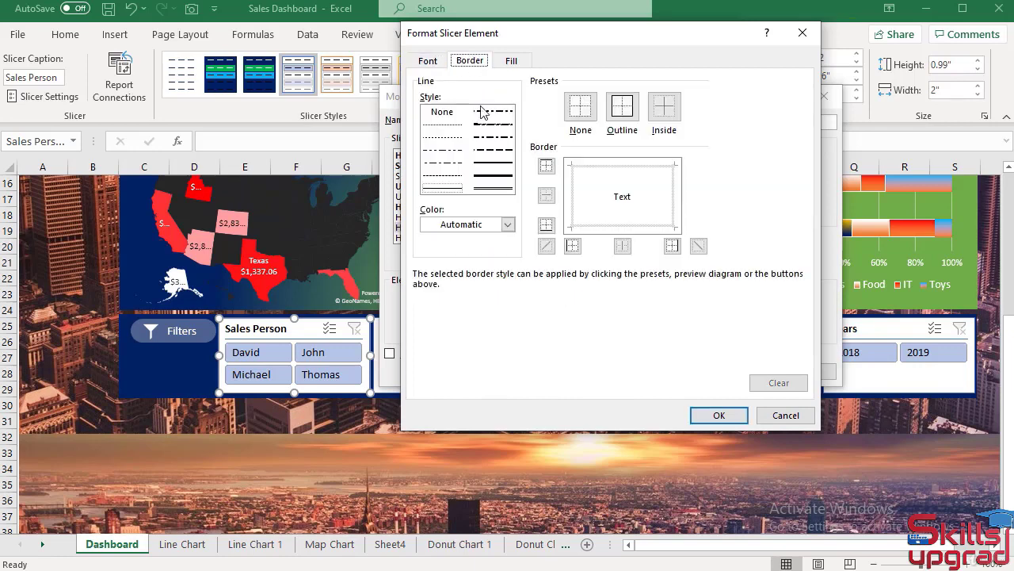
pyautogui.click(512, 61)
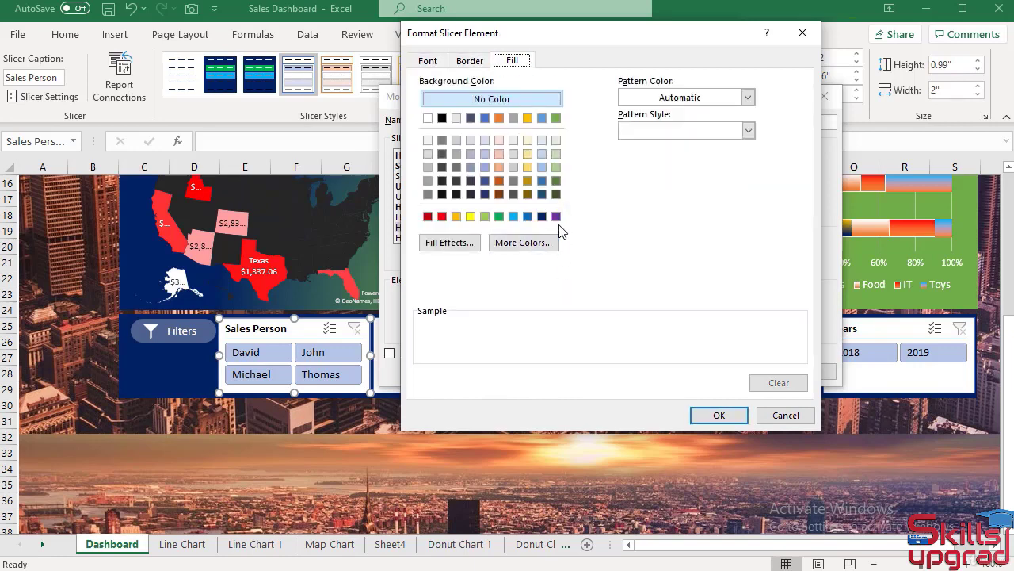
pyautogui.click(557, 217)
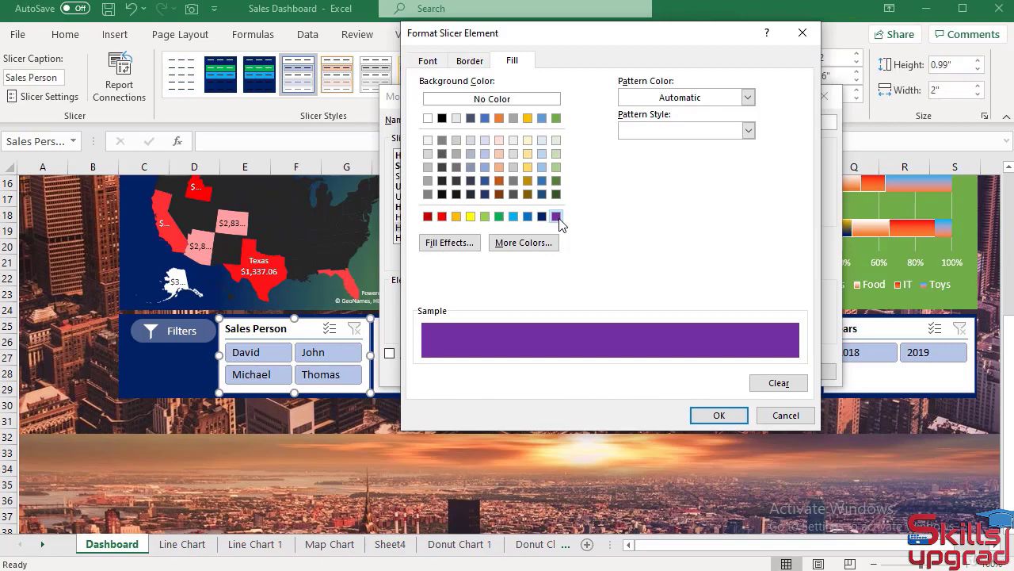
pyautogui.click(717, 416)
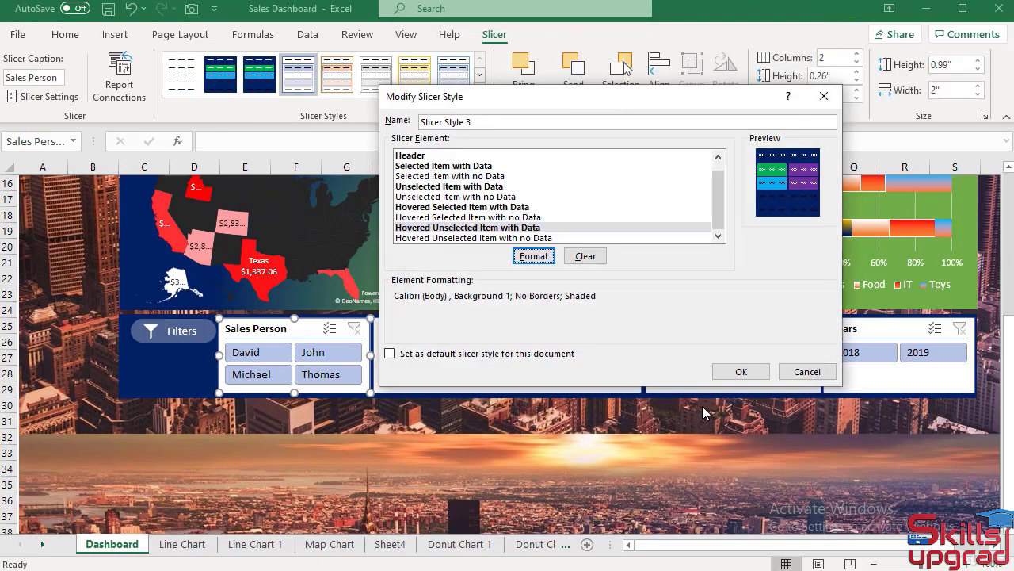
pyautogui.click(742, 372)
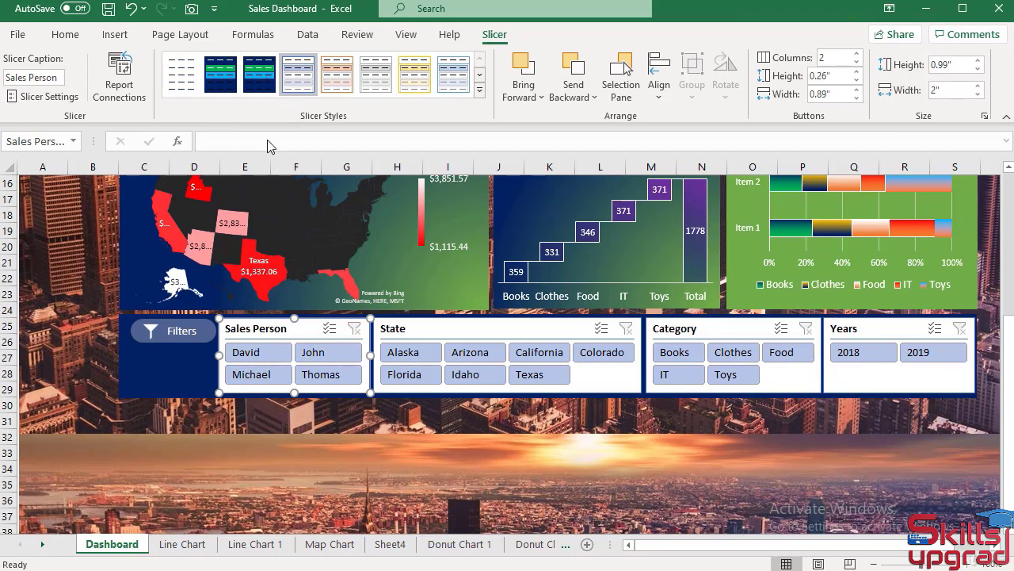
# Step: Apply Slicer Style 3 to the Sales Person slicer
pyautogui.click(256, 80)
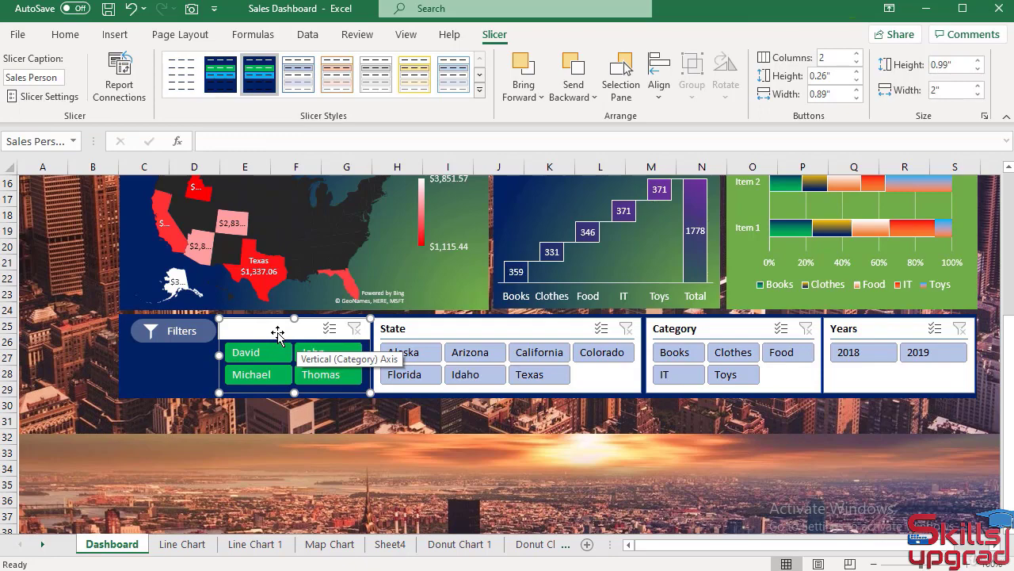
# Step: Review the border, fill and font settings of the Header element in Slicer Style 3 and accept them
pyautogui.rightClick(259, 68)
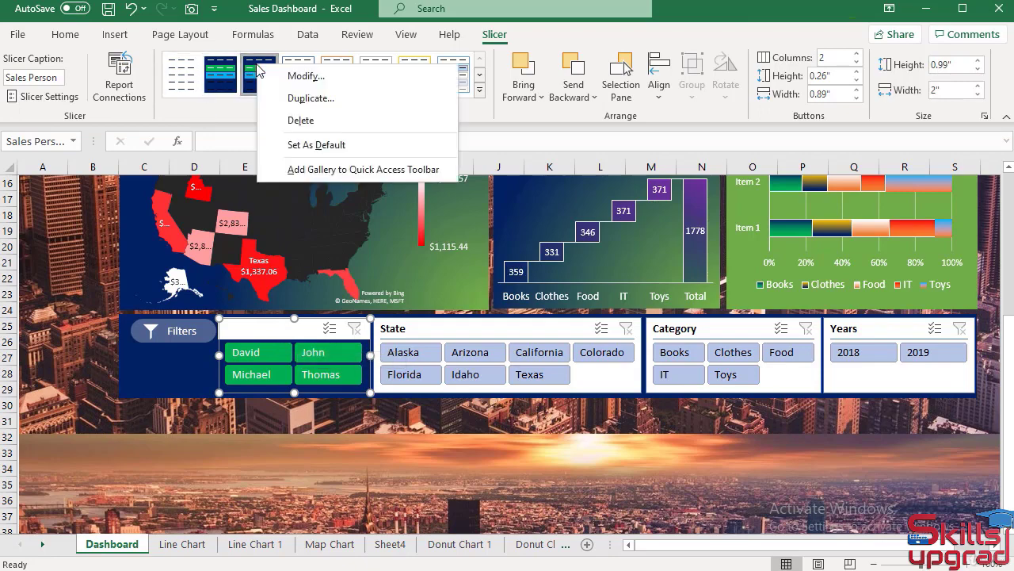
pyautogui.click(303, 76)
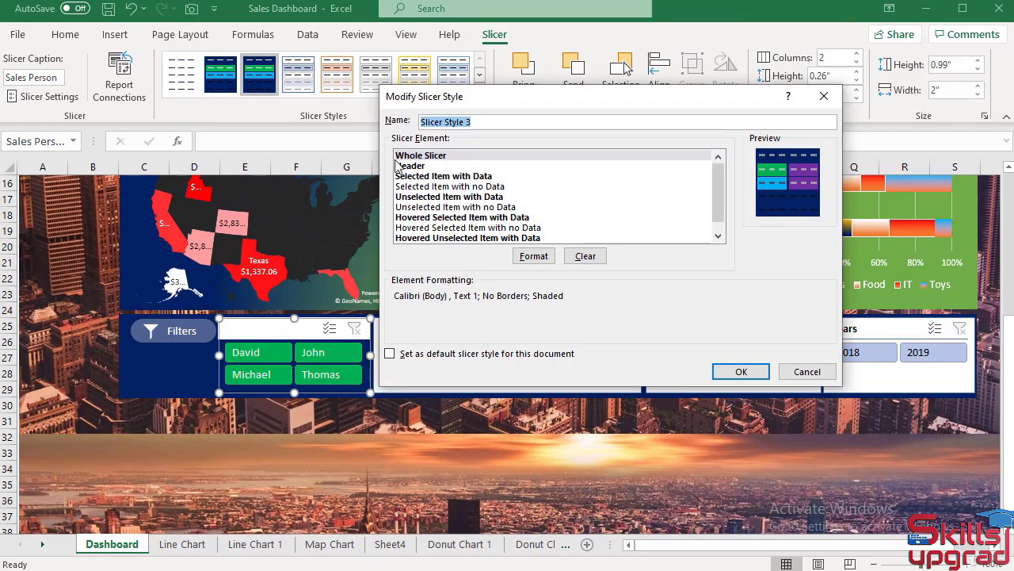
pyautogui.click(412, 167)
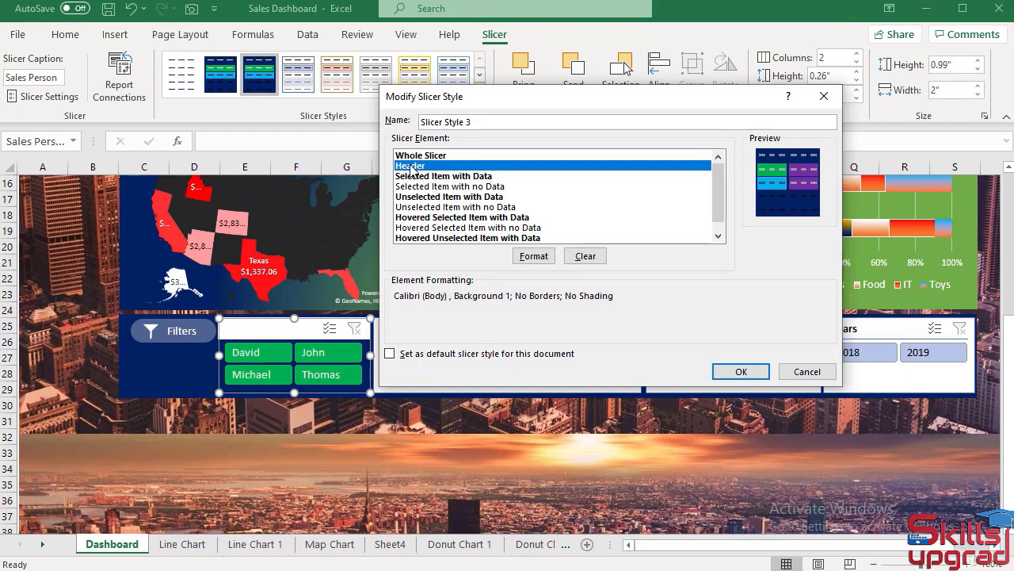
pyautogui.click(525, 257)
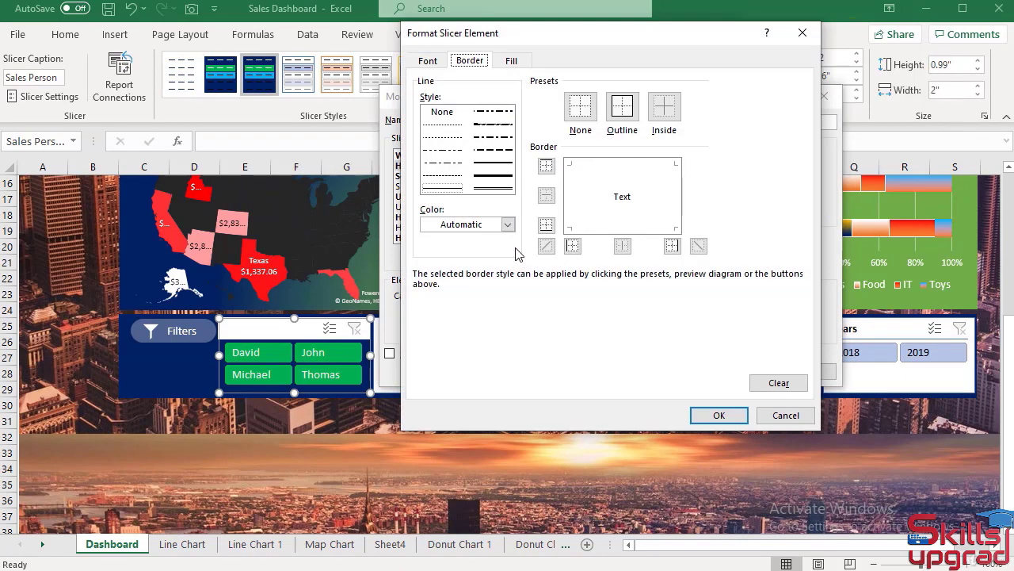
pyautogui.click(511, 61)
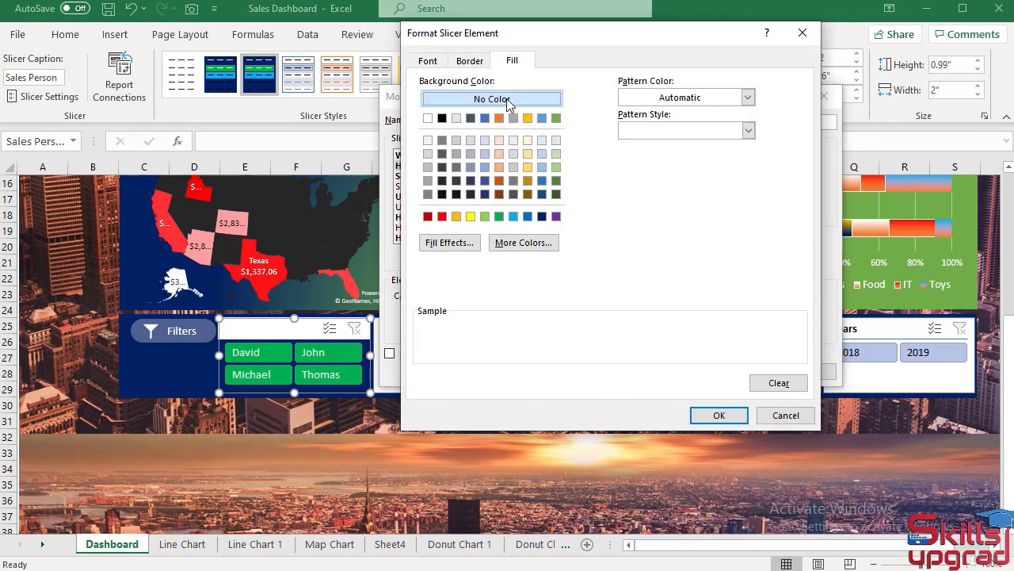
pyautogui.click(430, 61)
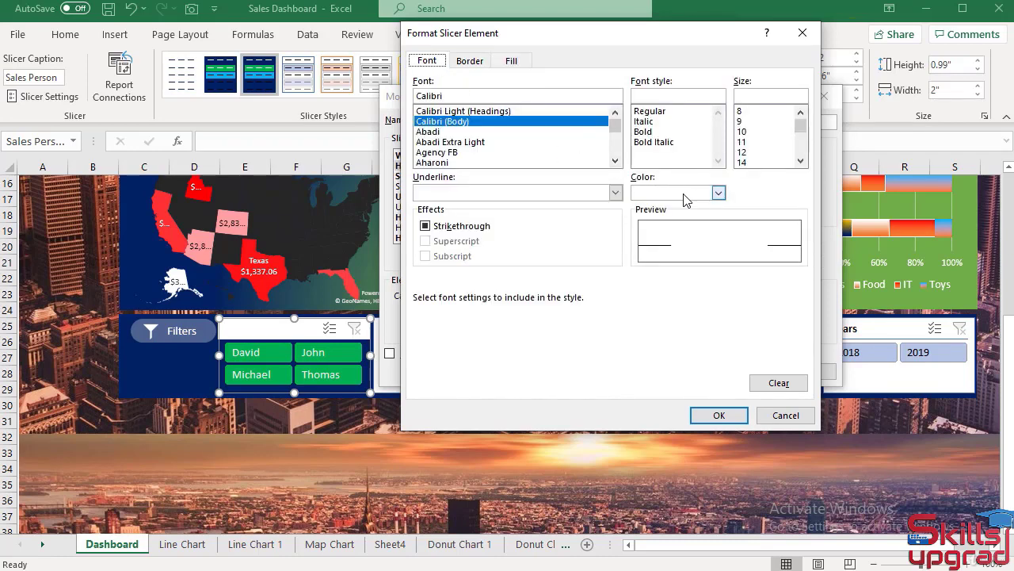
pyautogui.click(718, 416)
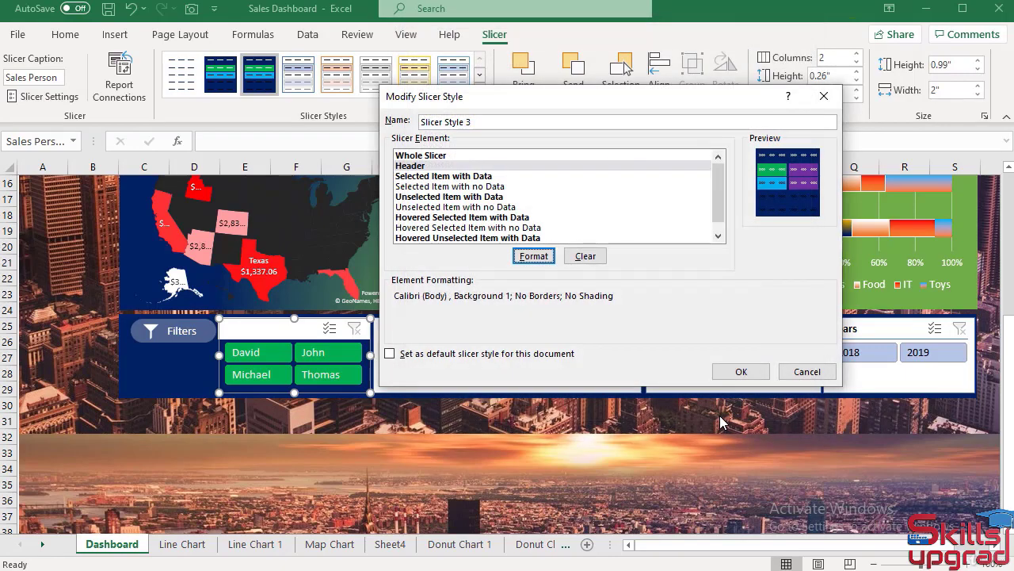
pyautogui.click(740, 371)
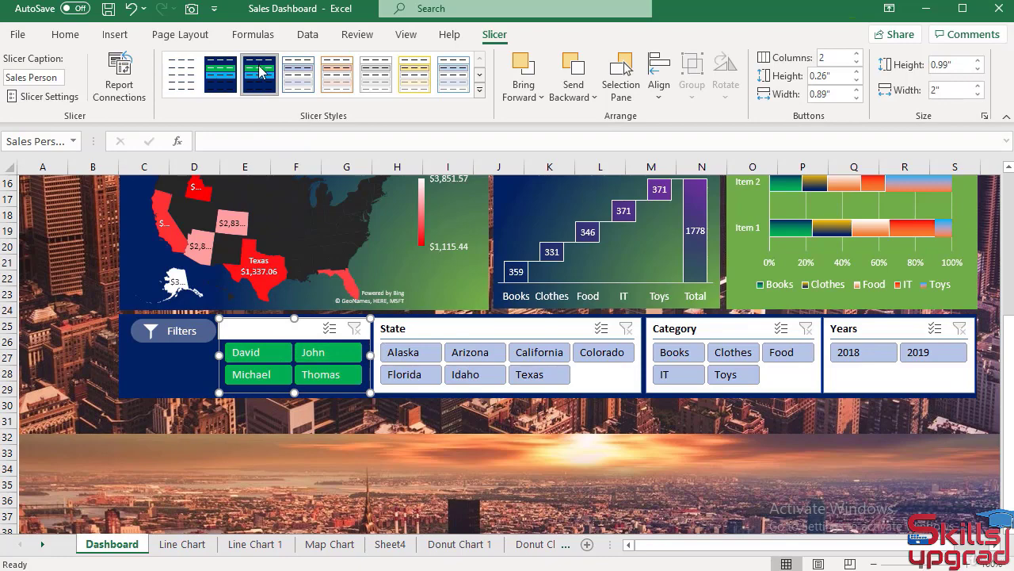
# Step: Check the fill setting of the Header element in Slicer Style 3 and accept it
pyautogui.rightClick(261, 72)
pyautogui.click(277, 76)
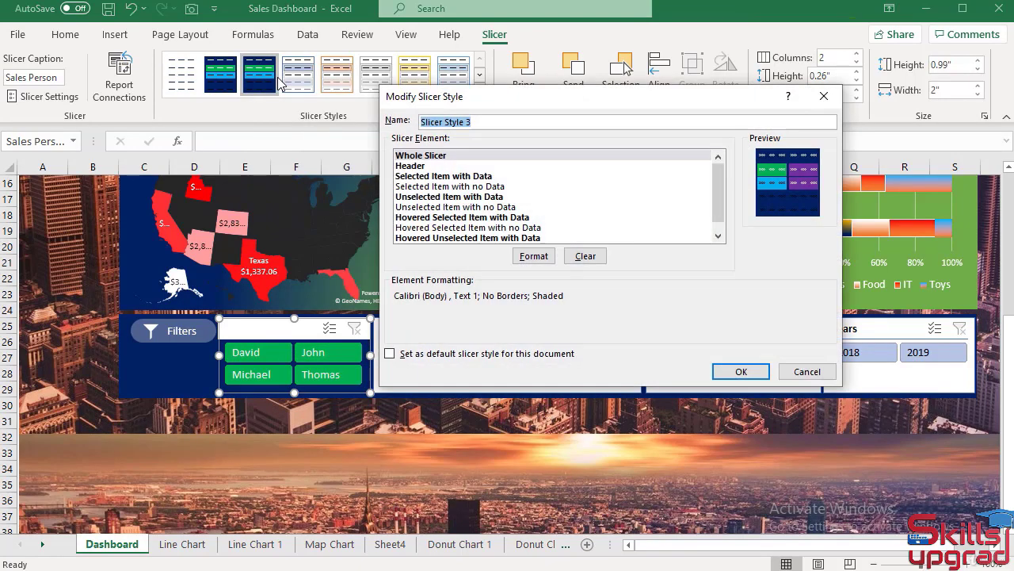
pyautogui.click(411, 165)
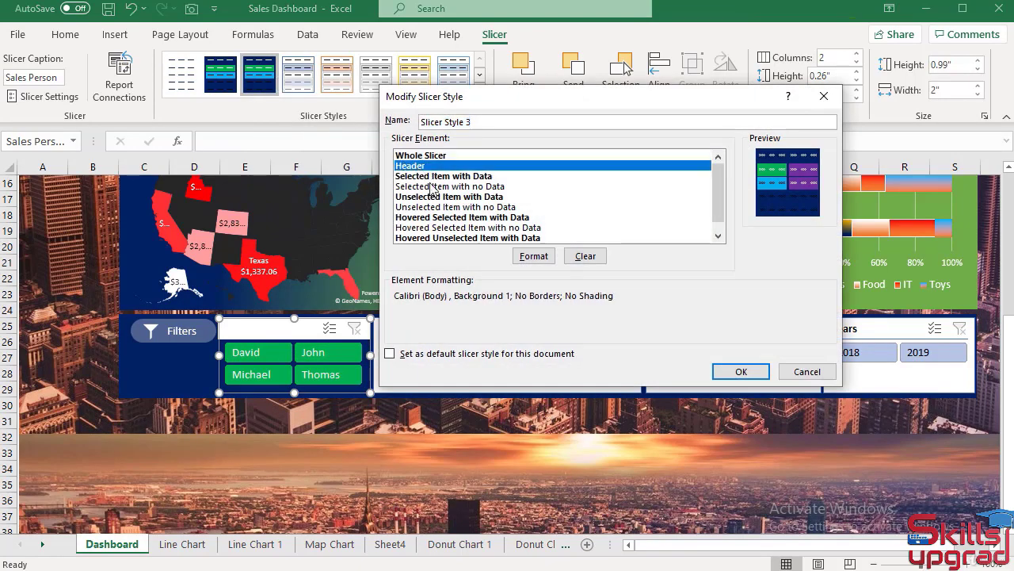
pyautogui.click(534, 257)
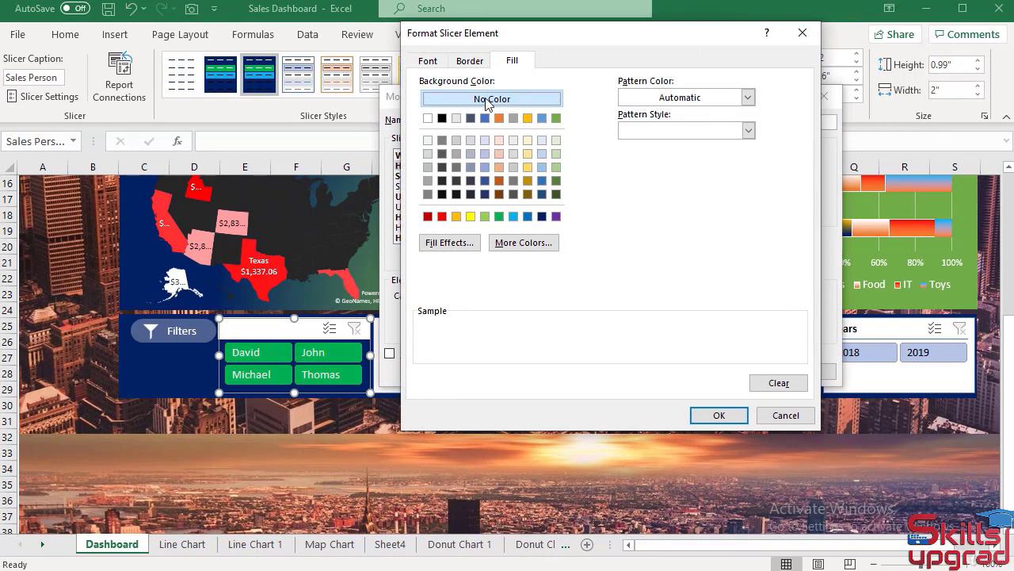
pyautogui.click(725, 419)
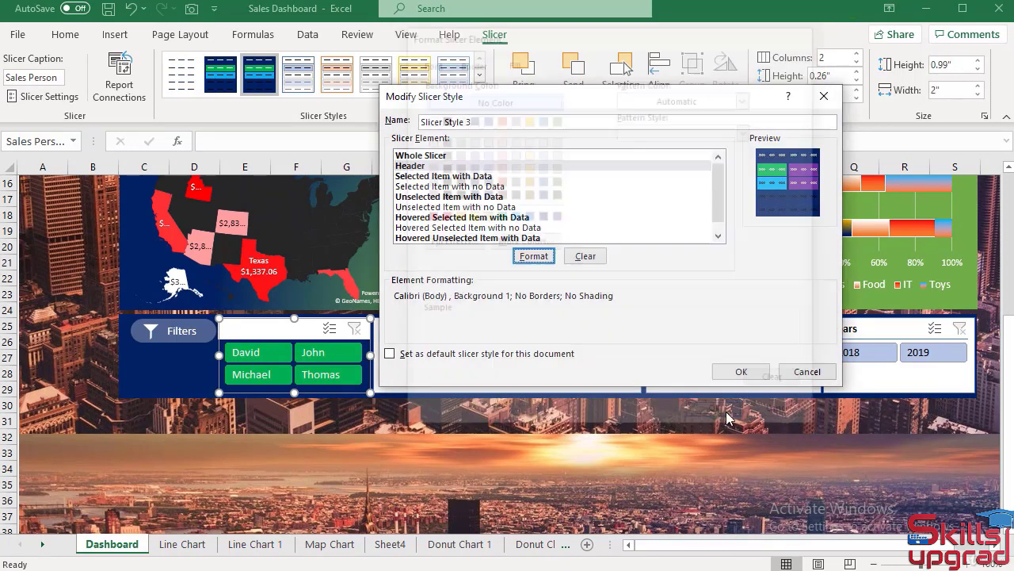
pyautogui.click(724, 372)
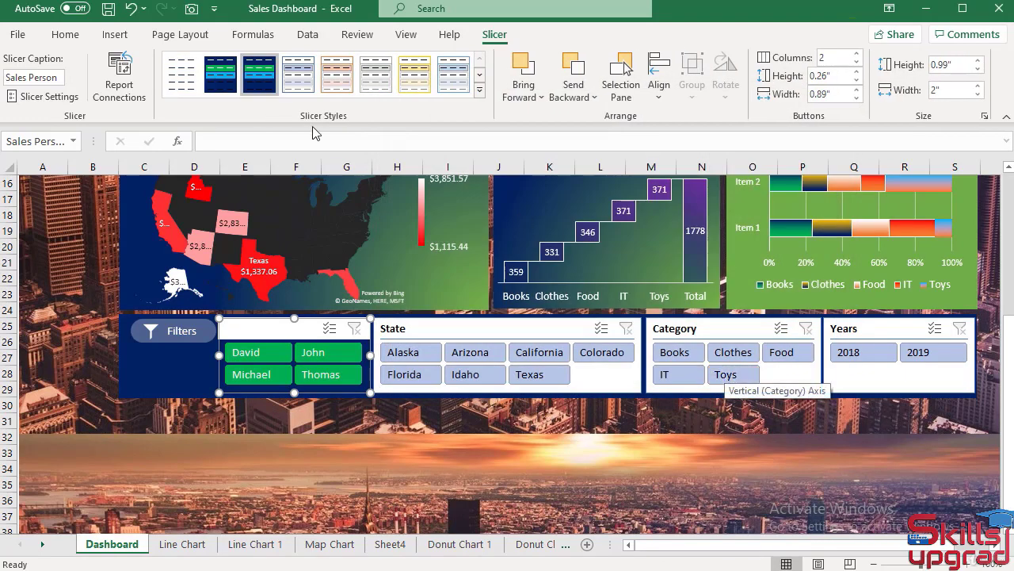
# Step: Set the Header element's fill in Slicer Style 3 to white and save the style
pyautogui.click(222, 77)
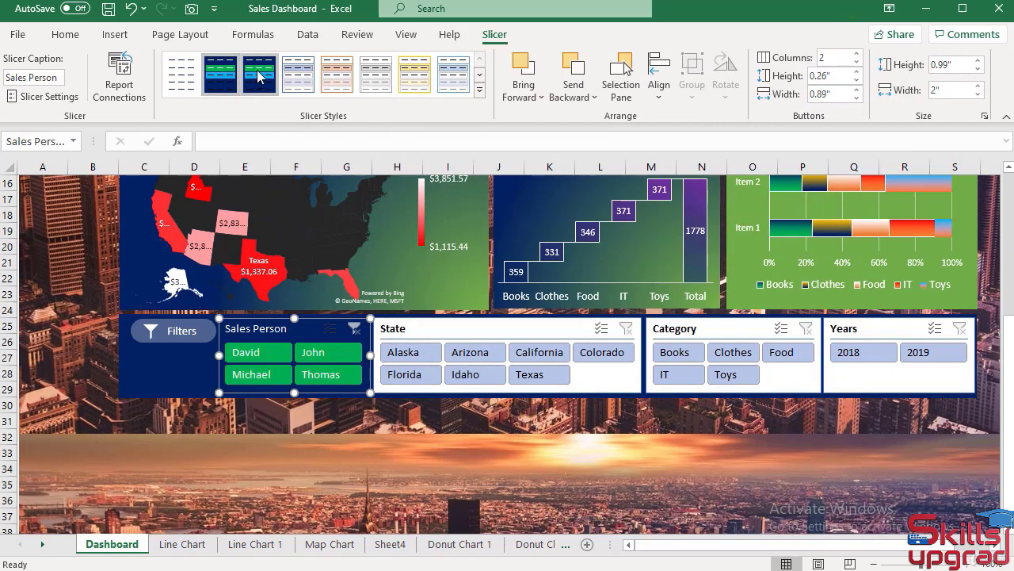
pyautogui.rightClick(259, 77)
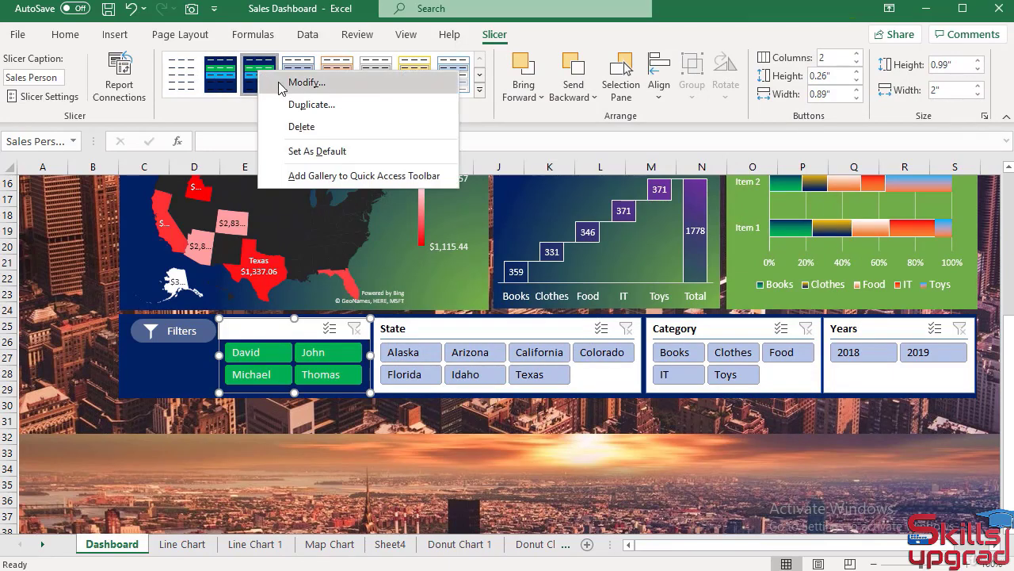
pyautogui.click(295, 82)
pyautogui.click(412, 166)
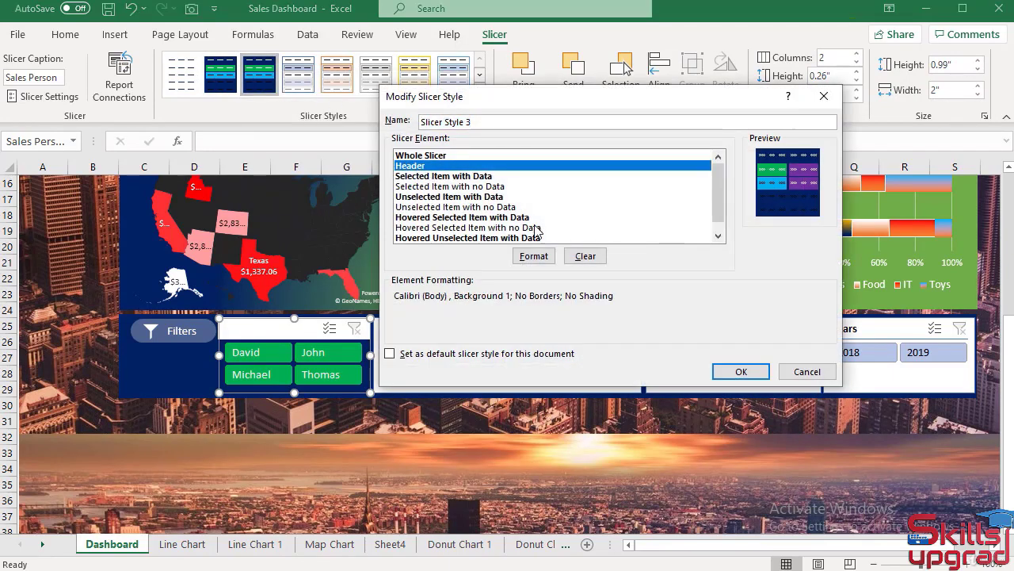
pyautogui.click(533, 256)
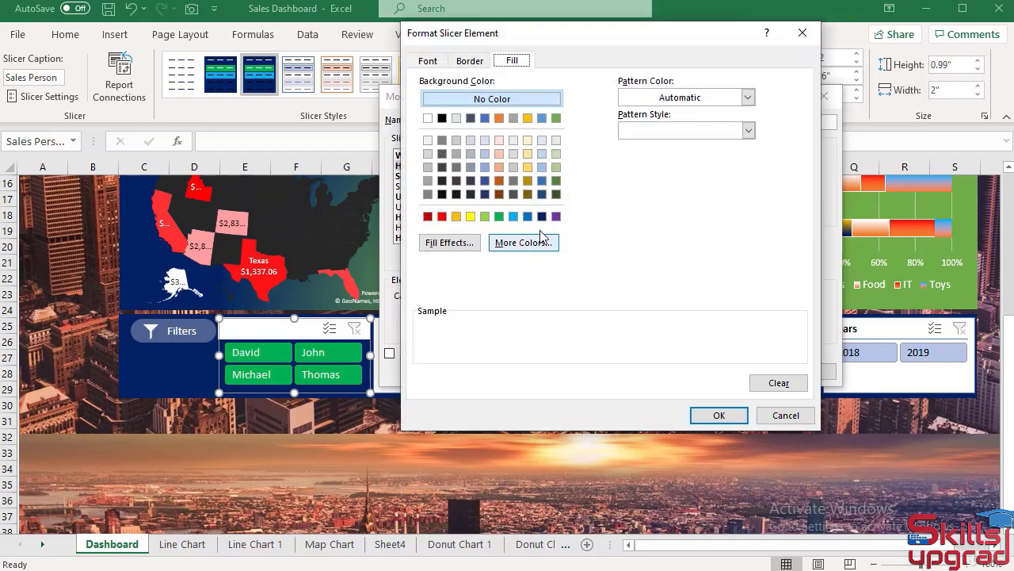
pyautogui.click(428, 119)
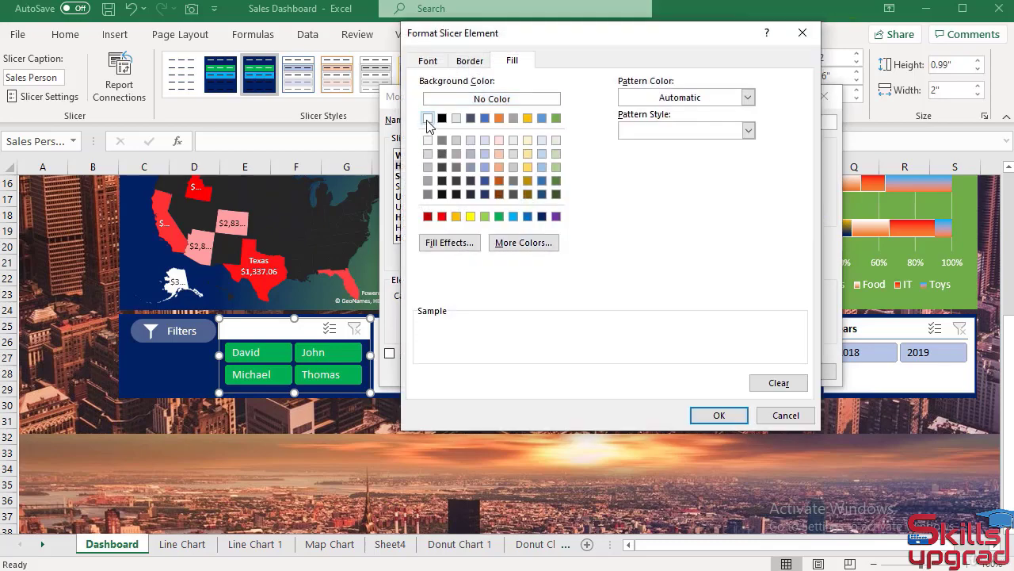
pyautogui.click(717, 417)
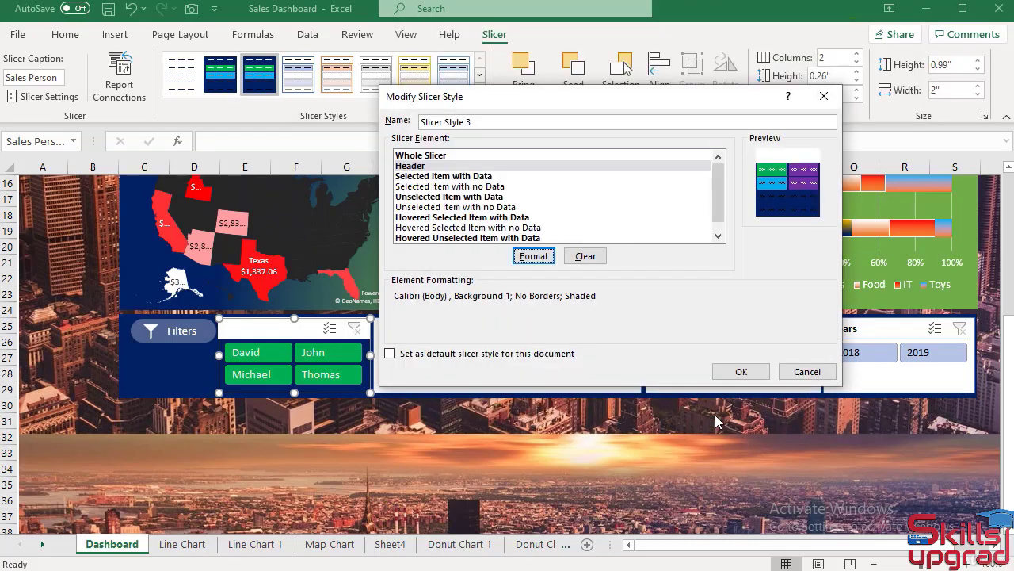
pyautogui.click(741, 371)
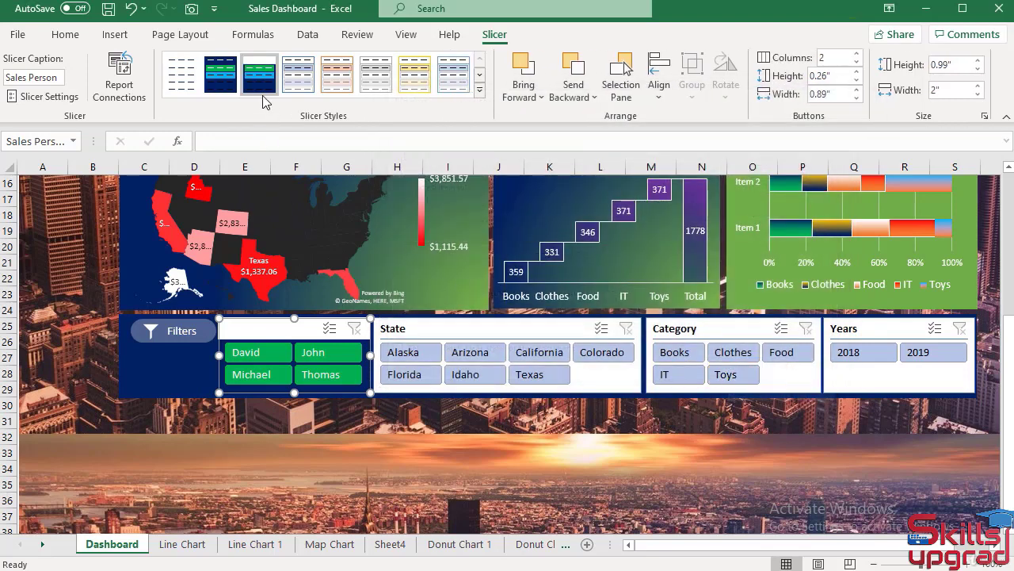
# Step: Return the Header element's fill in Slicer Style 3 to No Color and save the style
pyautogui.rightClick(254, 67)
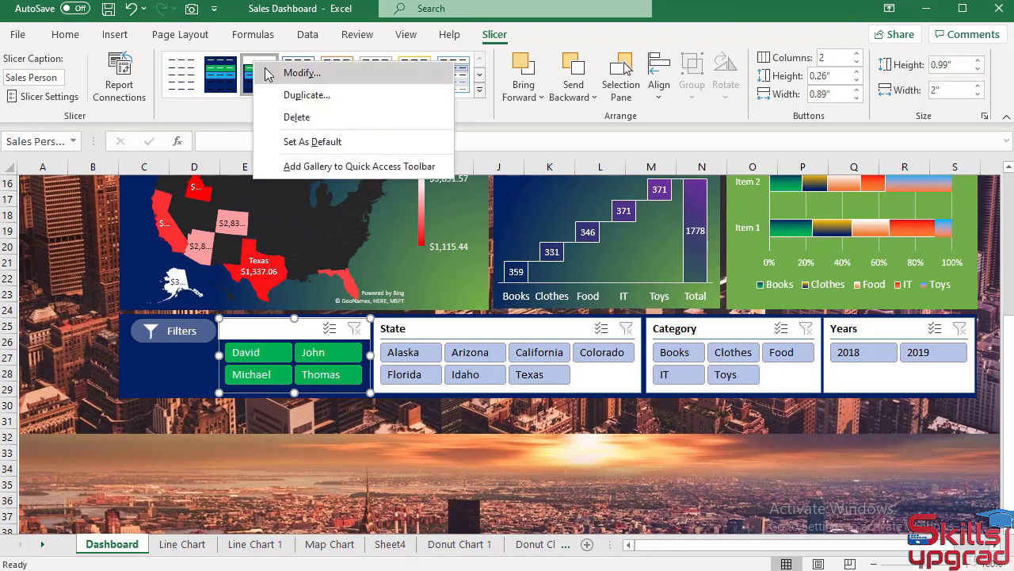
pyautogui.click(273, 72)
pyautogui.click(400, 165)
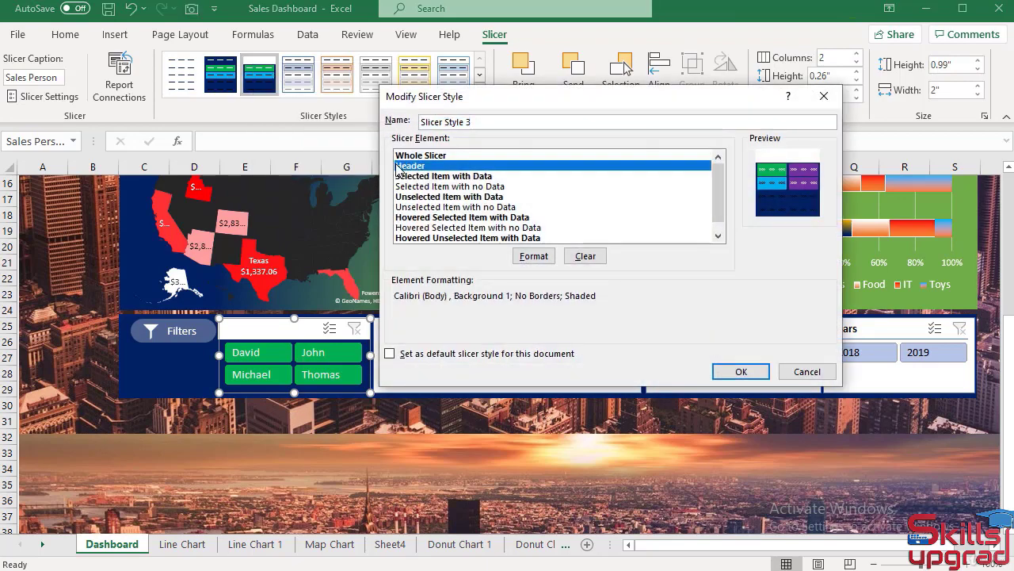
pyautogui.click(535, 256)
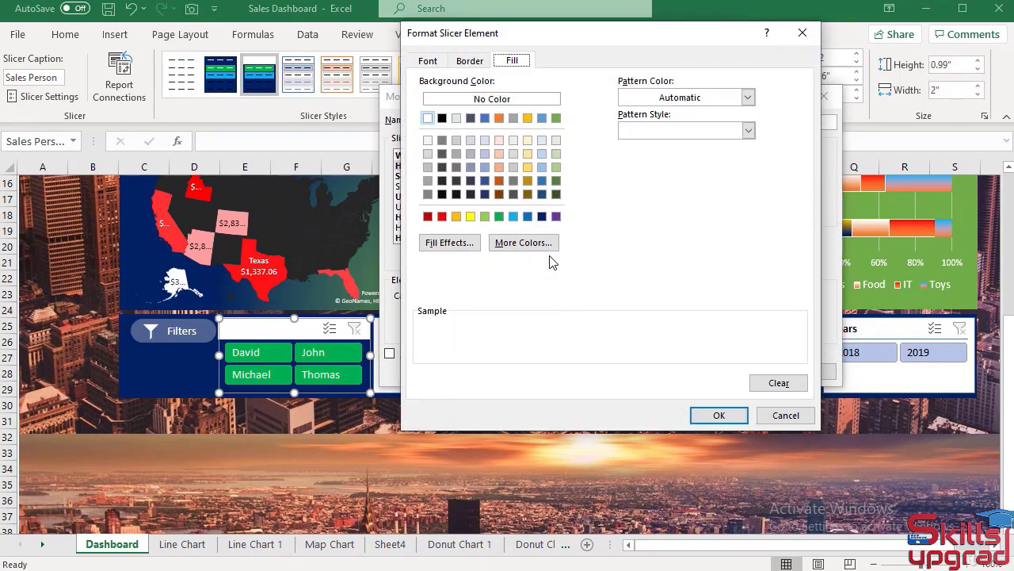
pyautogui.click(502, 101)
pyautogui.click(732, 415)
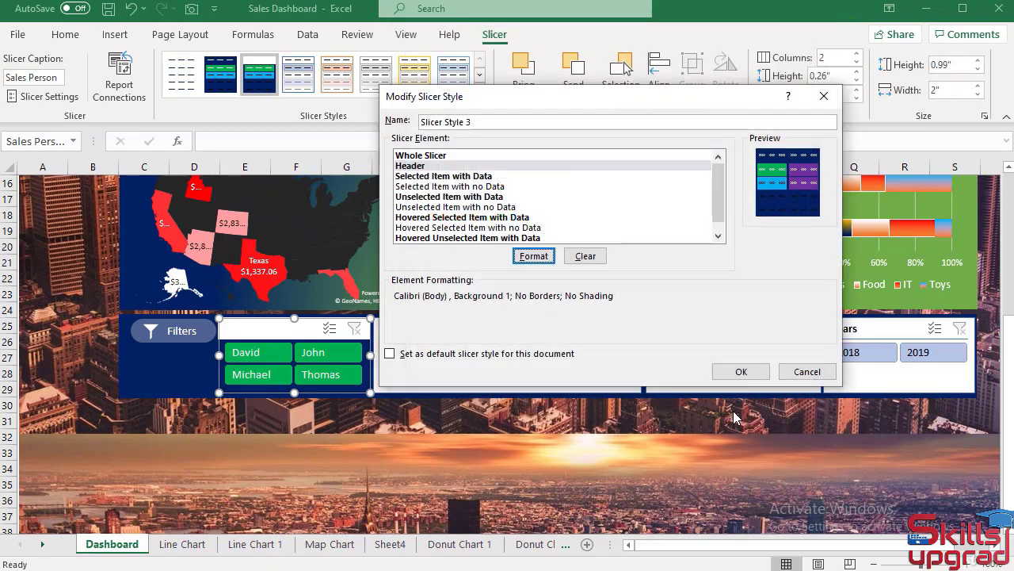
pyautogui.click(741, 372)
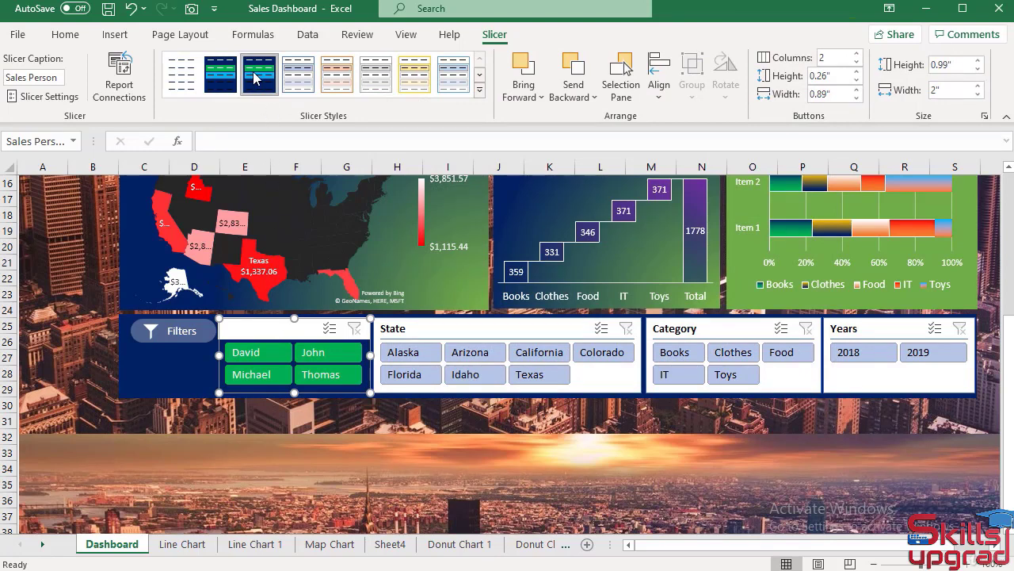
# Step: Apply Slicer Style 3 to the State, Category and Years slicers
pyautogui.click(510, 331)
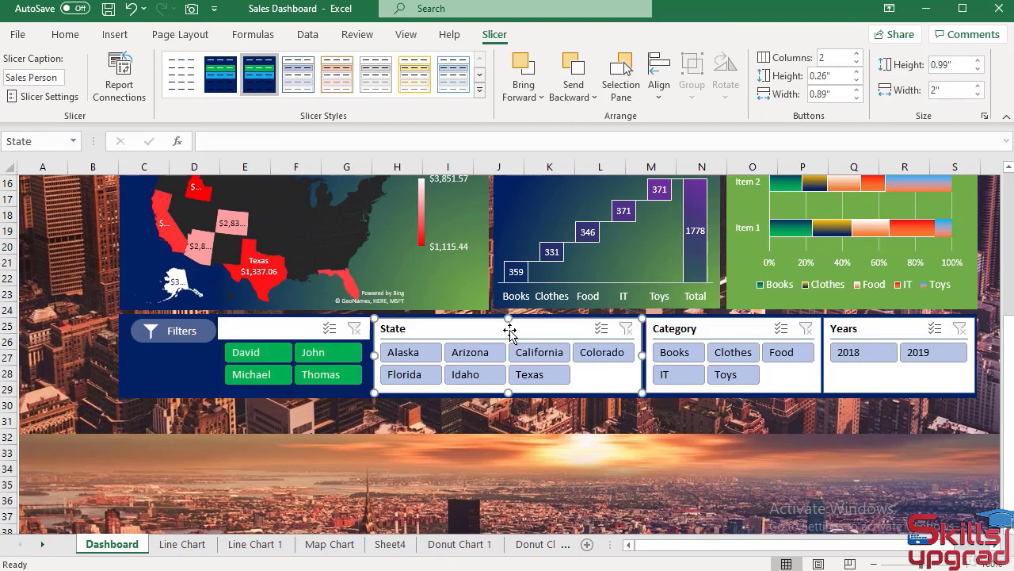
pyautogui.click(249, 76)
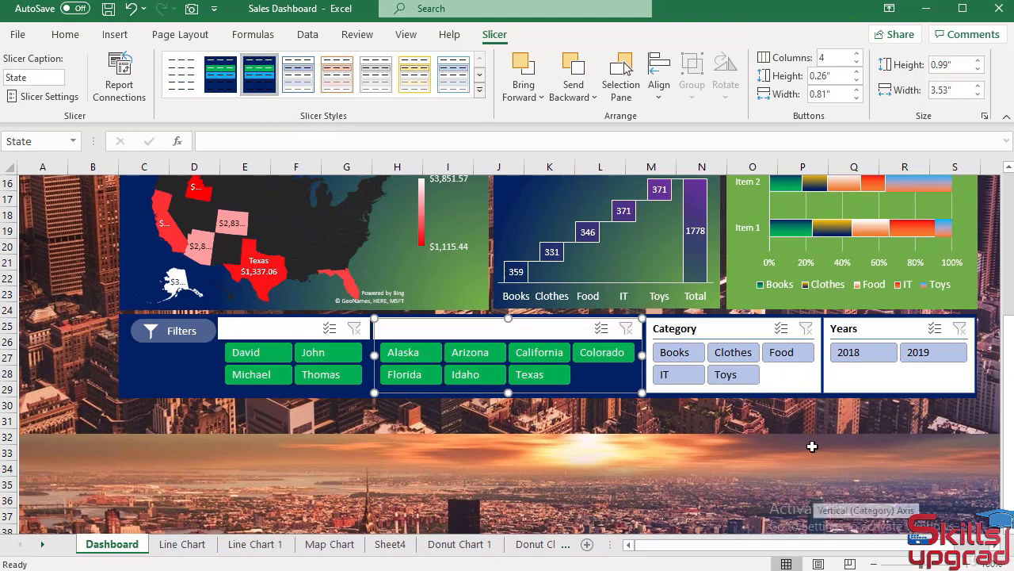
pyautogui.keyDown('ctrl'); pyautogui.click(789, 385); pyautogui.keyUp('ctrl')
pyautogui.keyDown('ctrl'); pyautogui.click(860, 380); pyautogui.keyUp('ctrl')
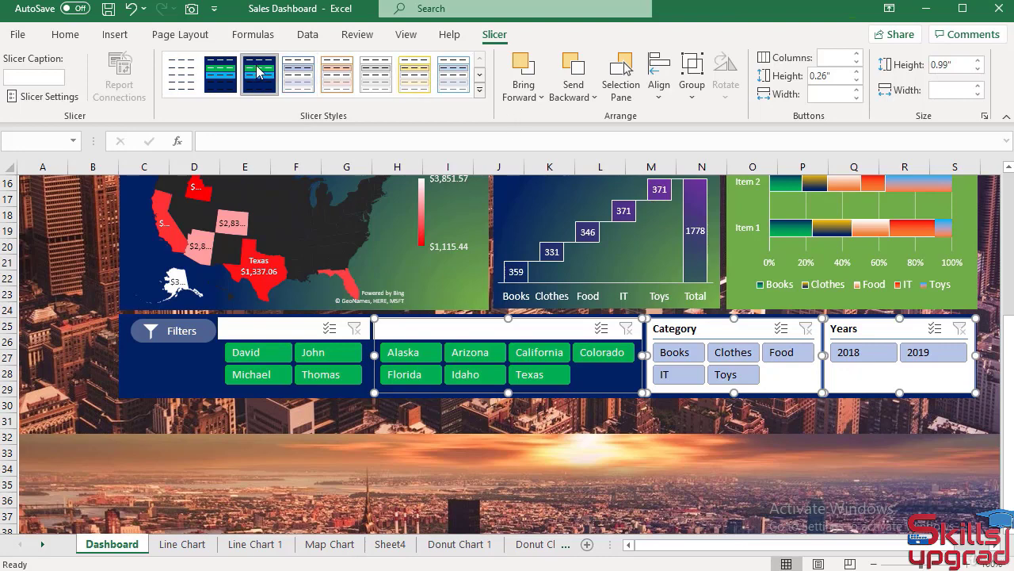
pyautogui.click(258, 72)
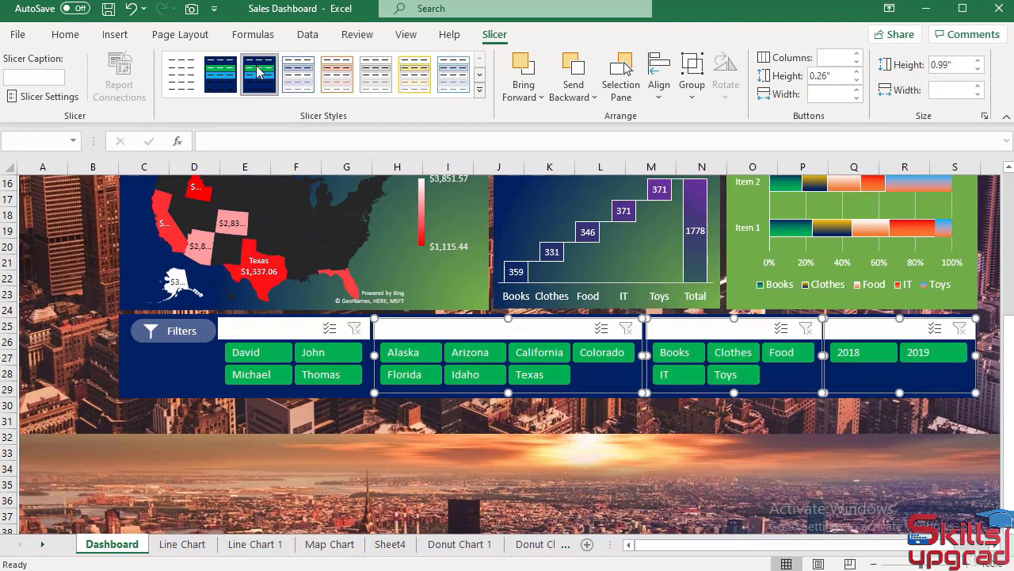
# Step: Add the Sales Person slicer to the selection, clear all Header element formatting from Slicer Style 3 and save the style
pyautogui.keyDown('ctrl'); pyautogui.click(287, 328); pyautogui.keyUp('ctrl')
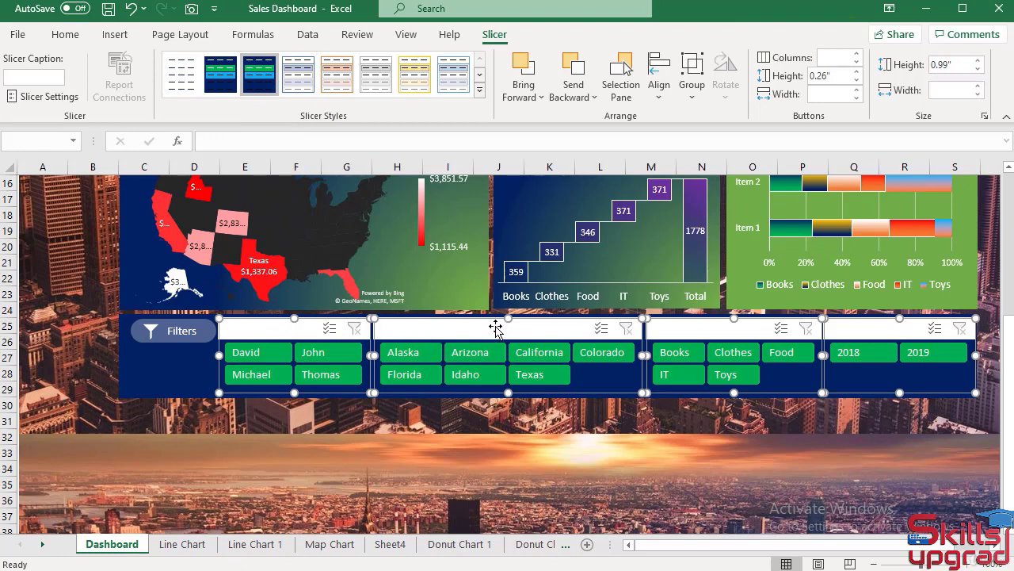
pyautogui.rightClick(258, 74)
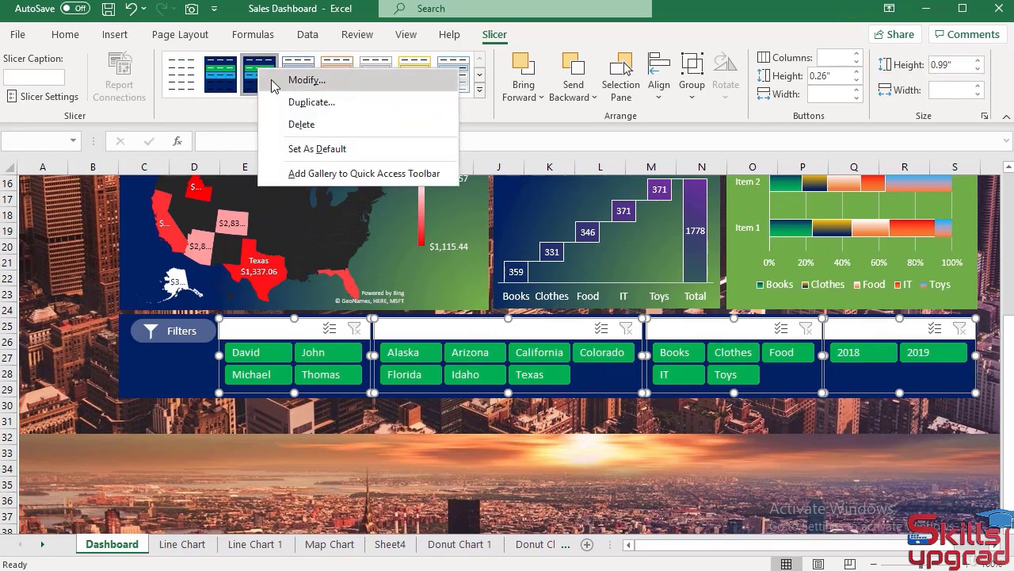
pyautogui.click(279, 91)
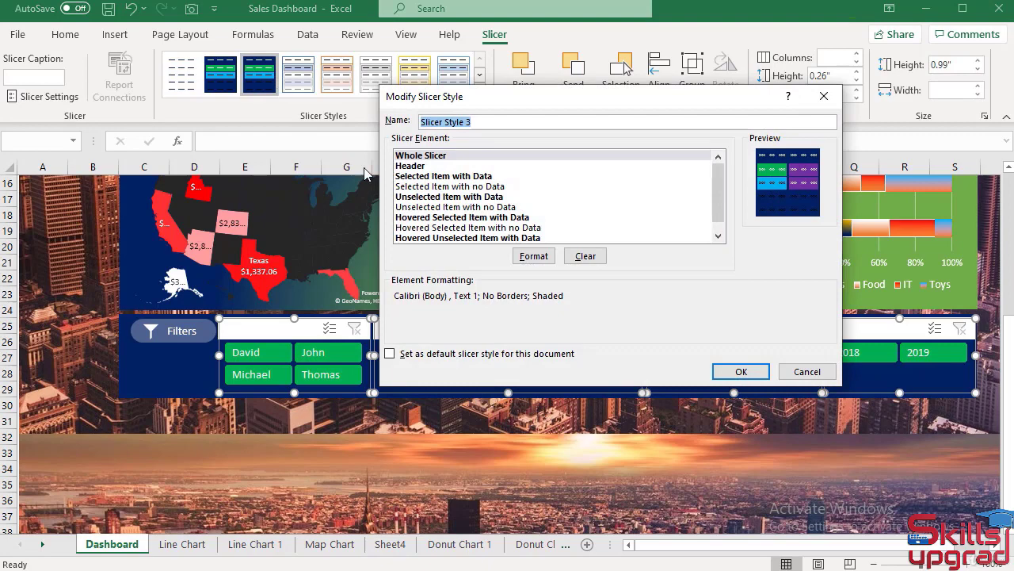
pyautogui.click(420, 166)
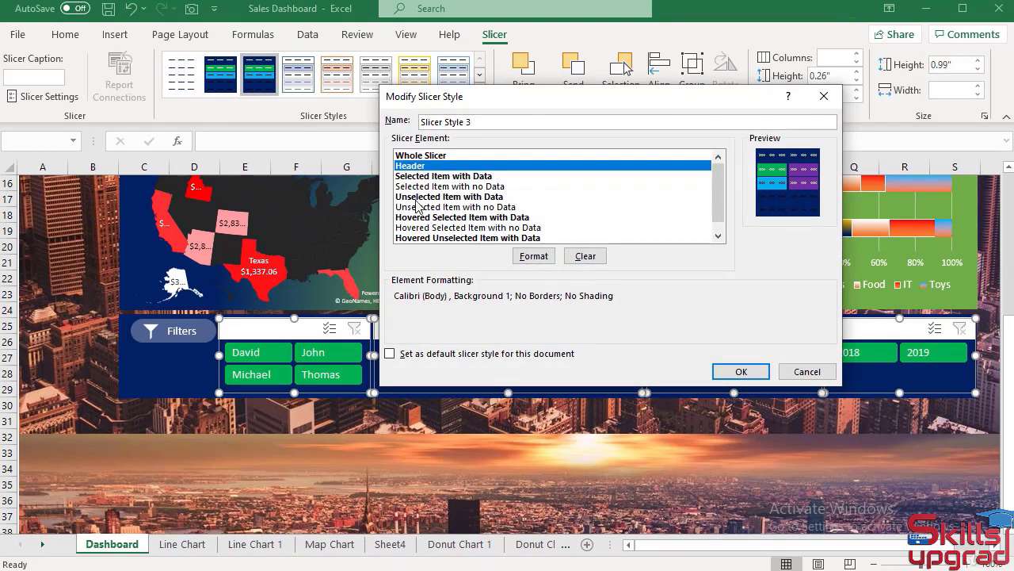
pyautogui.click(586, 256)
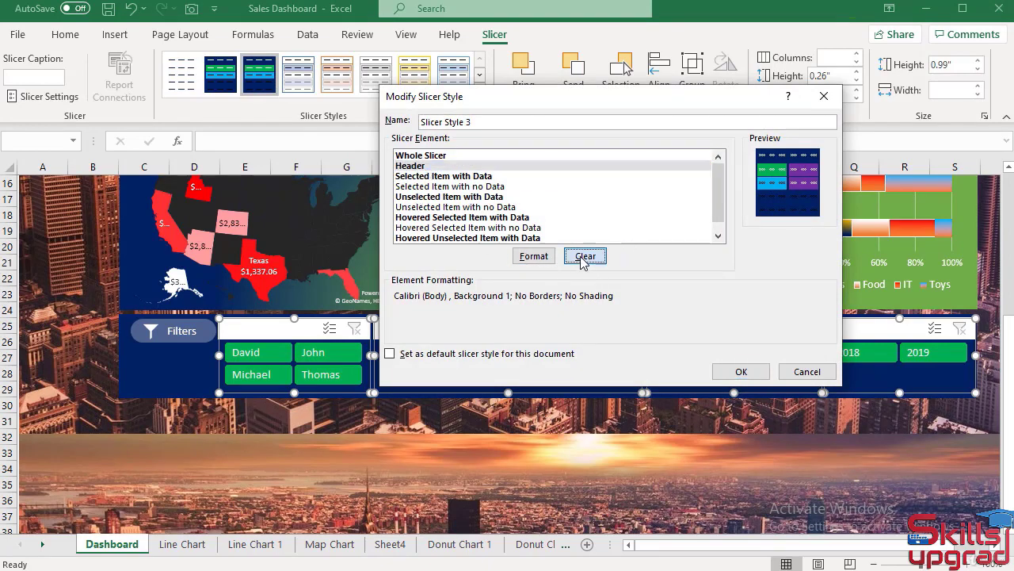
pyautogui.click(741, 371)
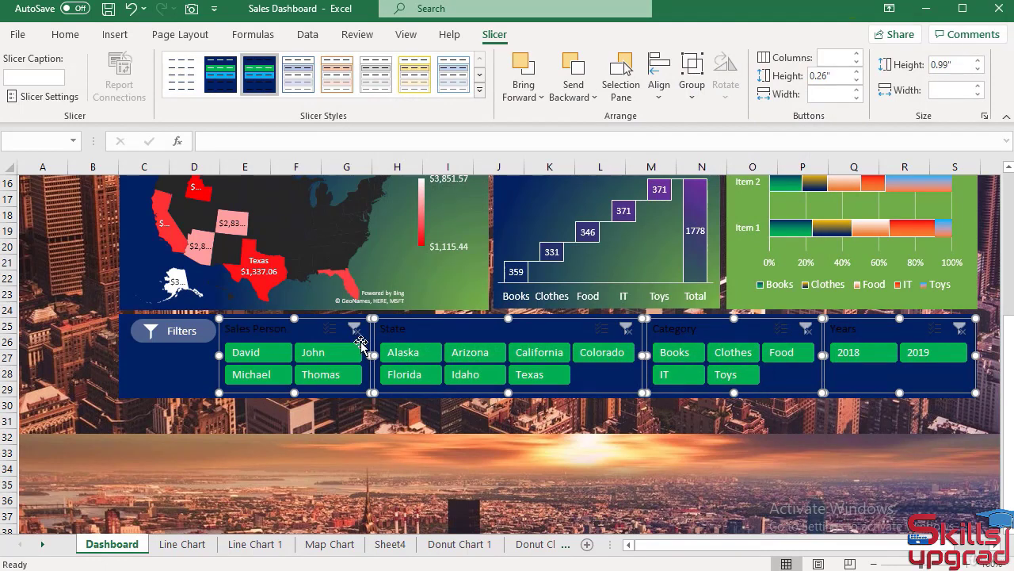
# Step: Modify Slicer Style 3, setting the Header element's font to Calibri (Body) in white
pyautogui.rightClick(256, 76)
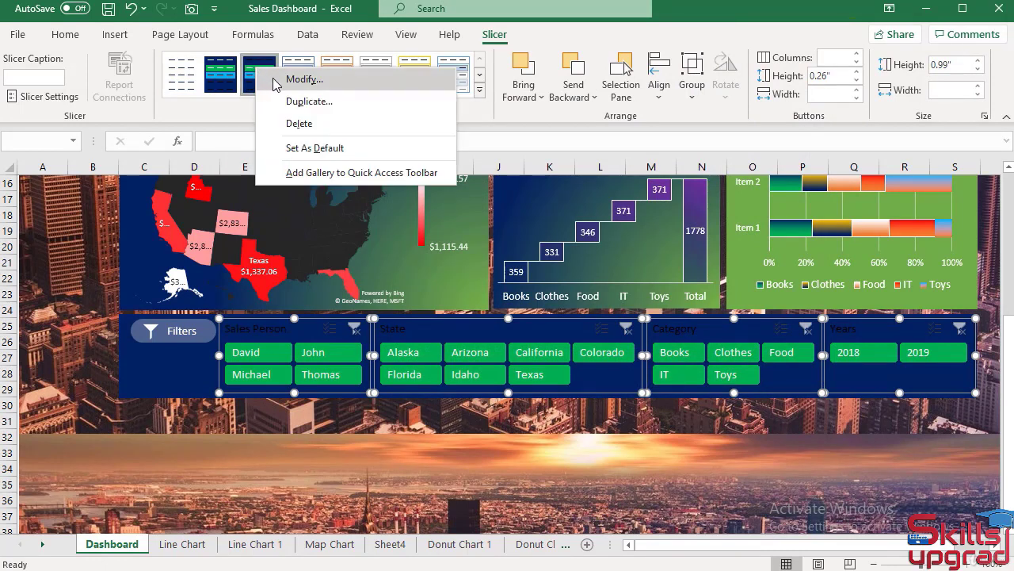
pyautogui.click(293, 80)
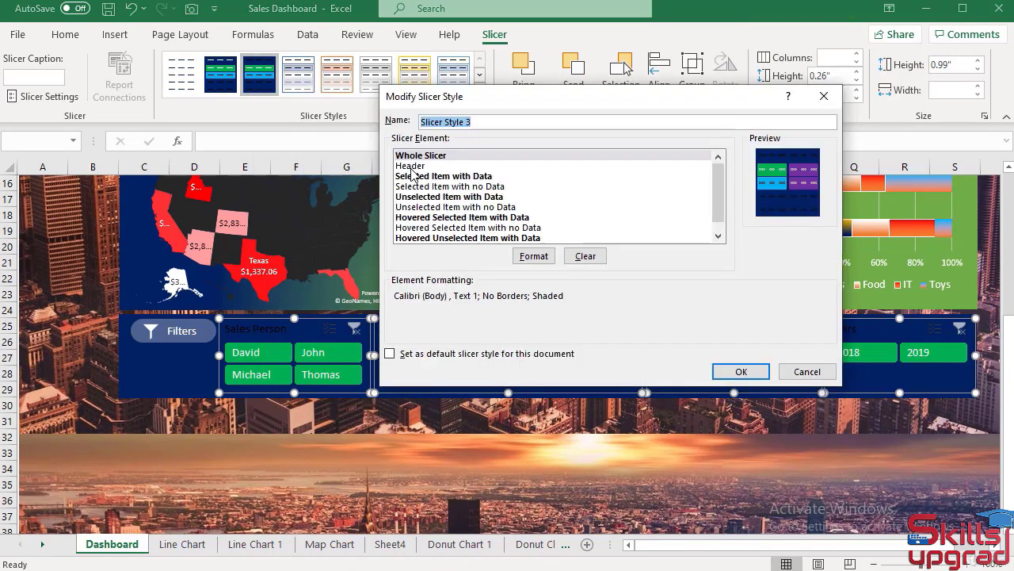
pyautogui.click(412, 169)
pyautogui.click(534, 256)
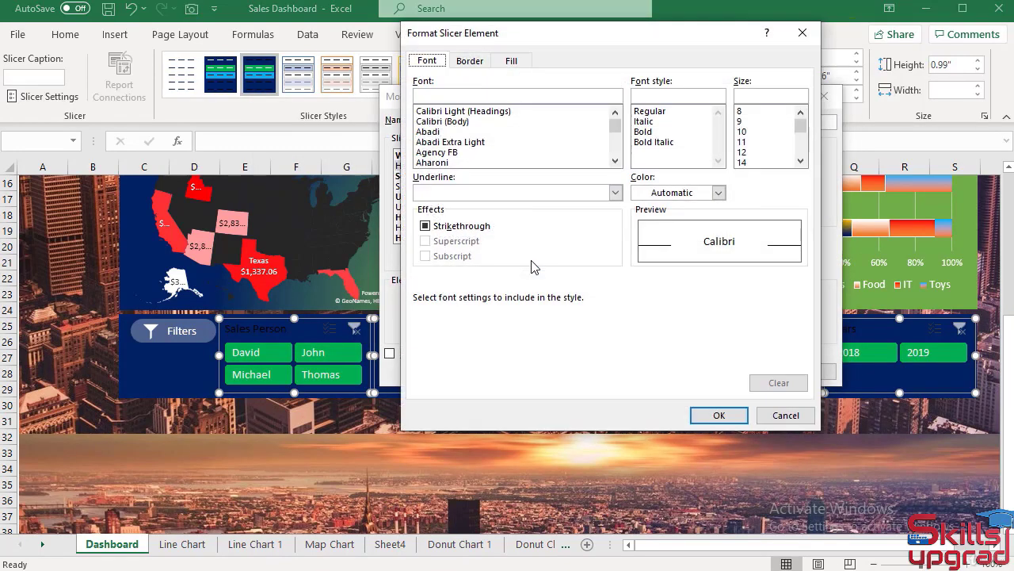
pyautogui.click(449, 123)
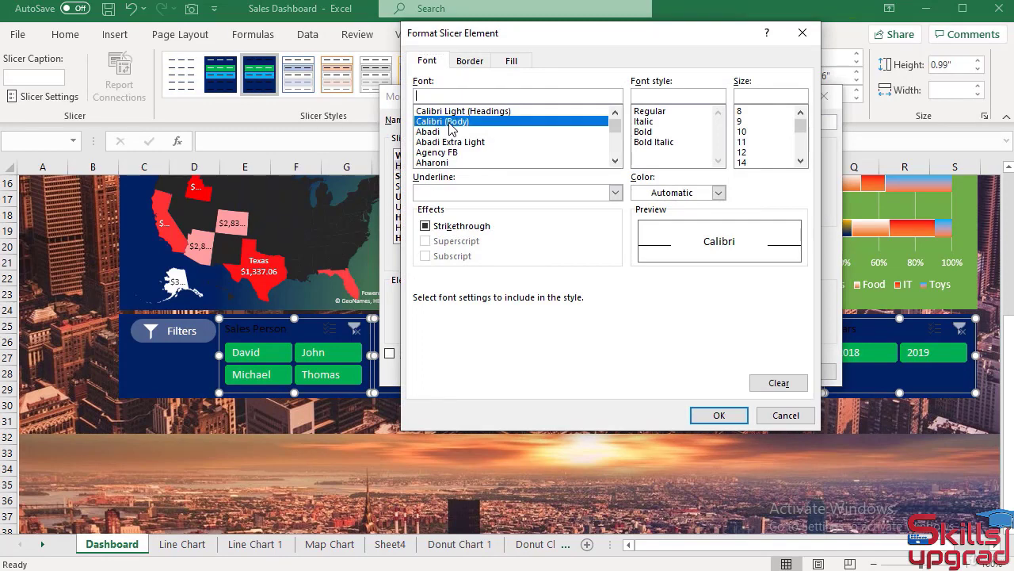
pyautogui.click(718, 192)
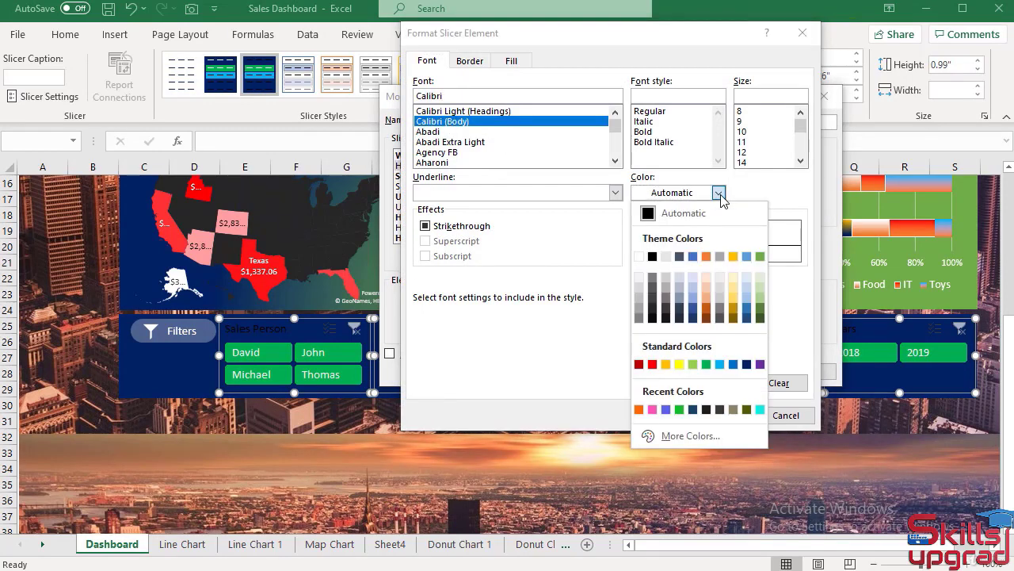
pyautogui.click(638, 257)
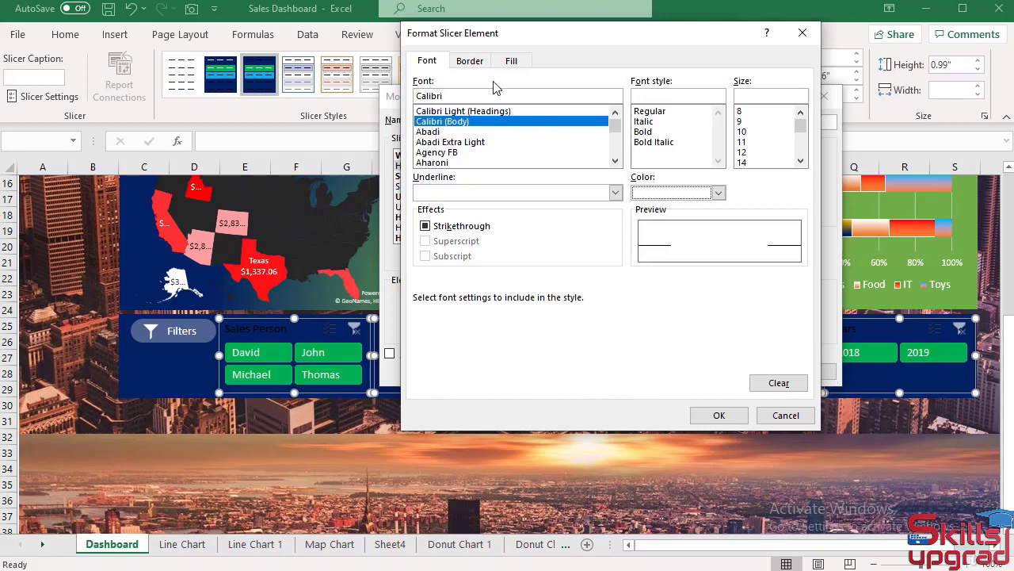
# Step: Set the Header element's border to None, save Slicer Style 3 and deselect the slicers
pyautogui.click(479, 63)
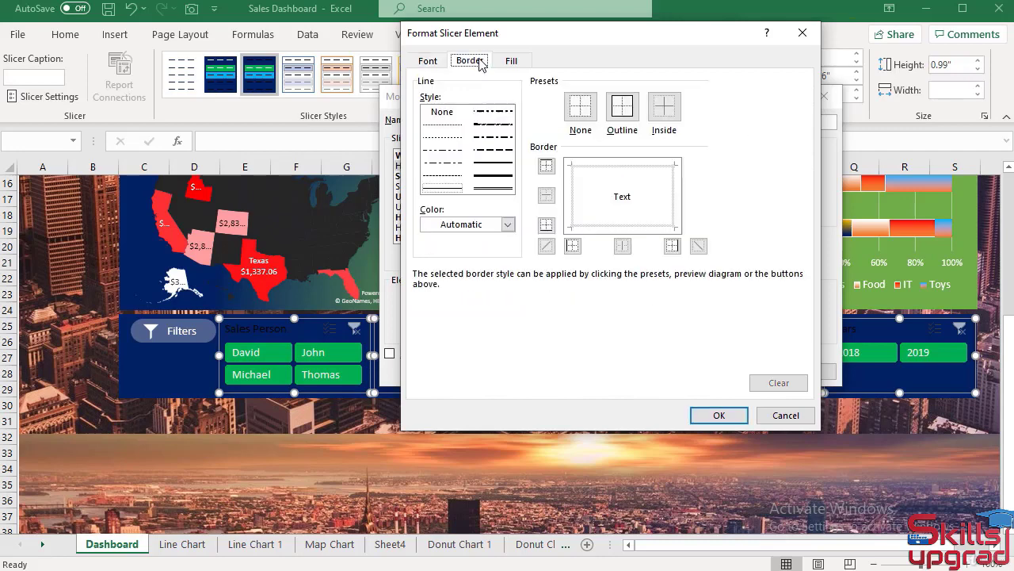
pyautogui.click(578, 115)
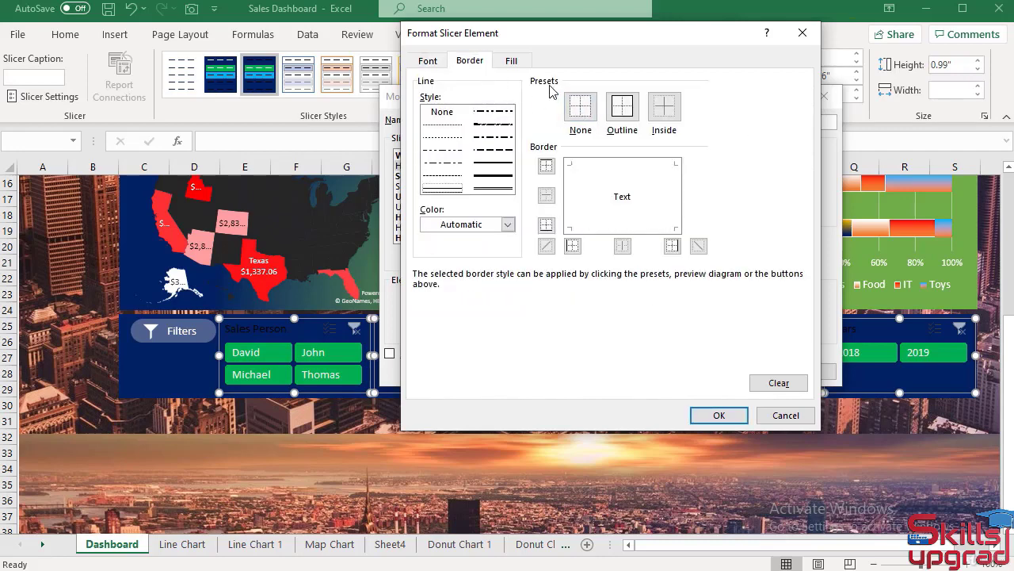
pyautogui.click(517, 61)
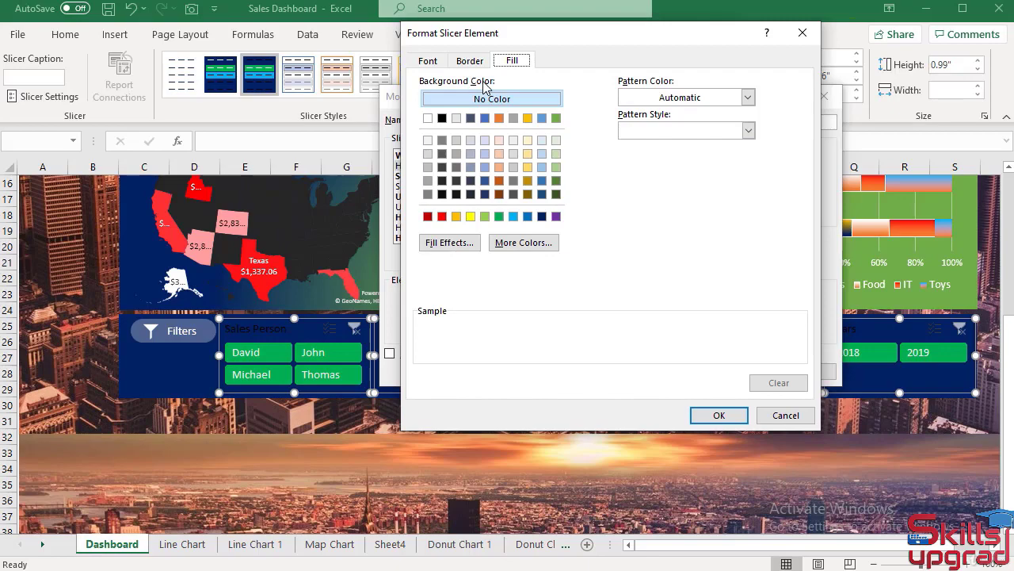
pyautogui.click(428, 61)
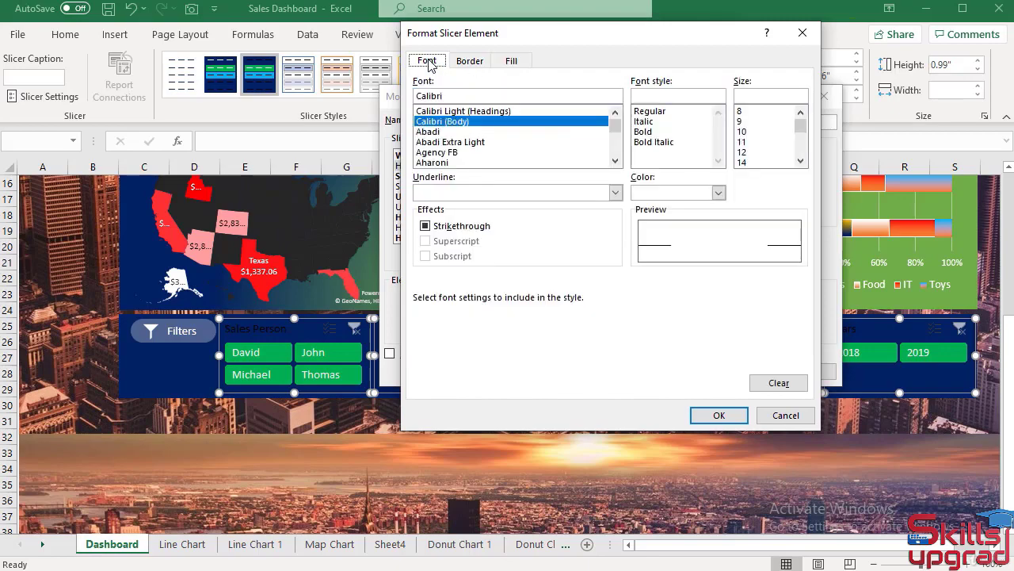
pyautogui.click(717, 414)
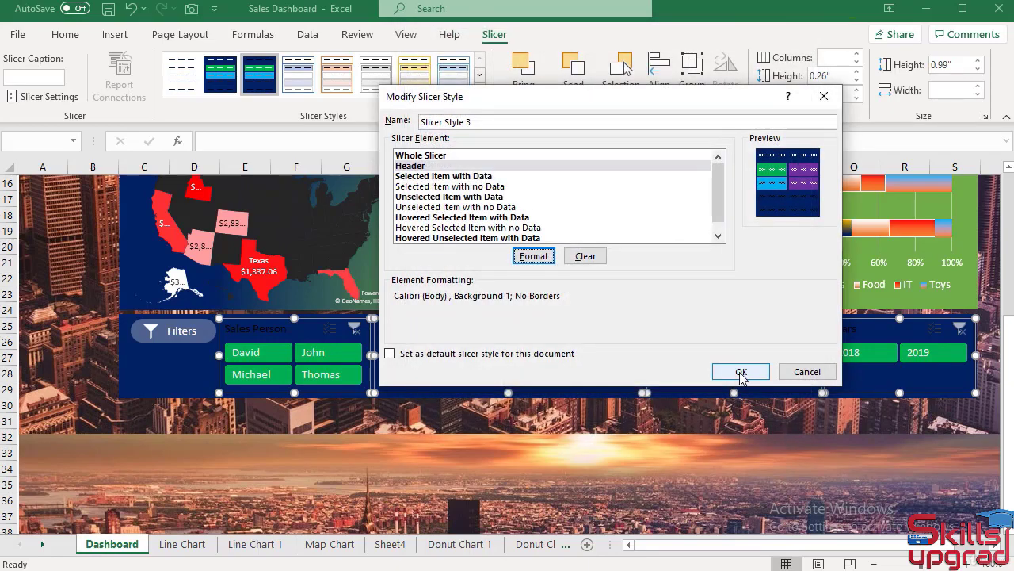
pyautogui.click(740, 371)
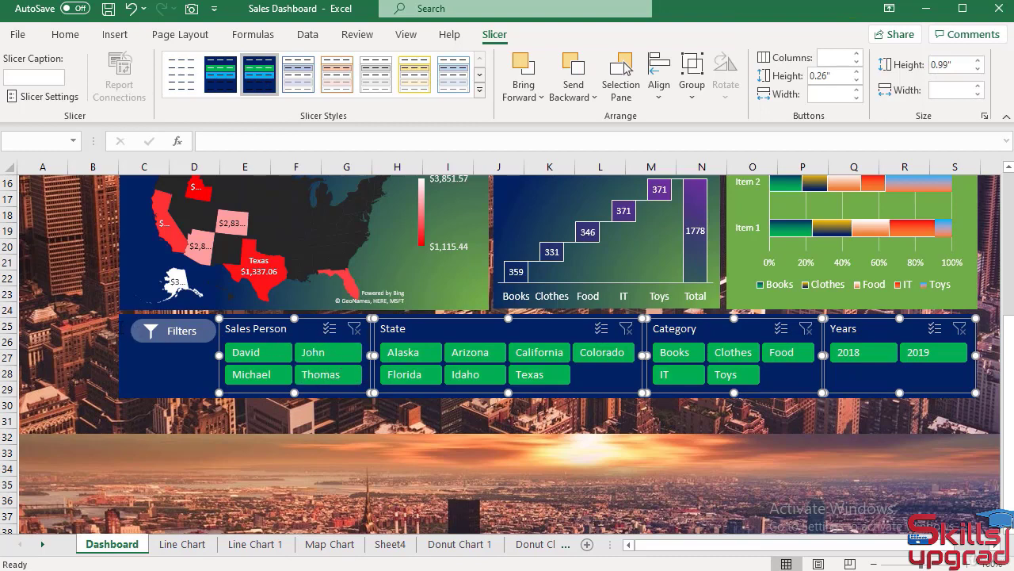
pyautogui.click(91, 314)
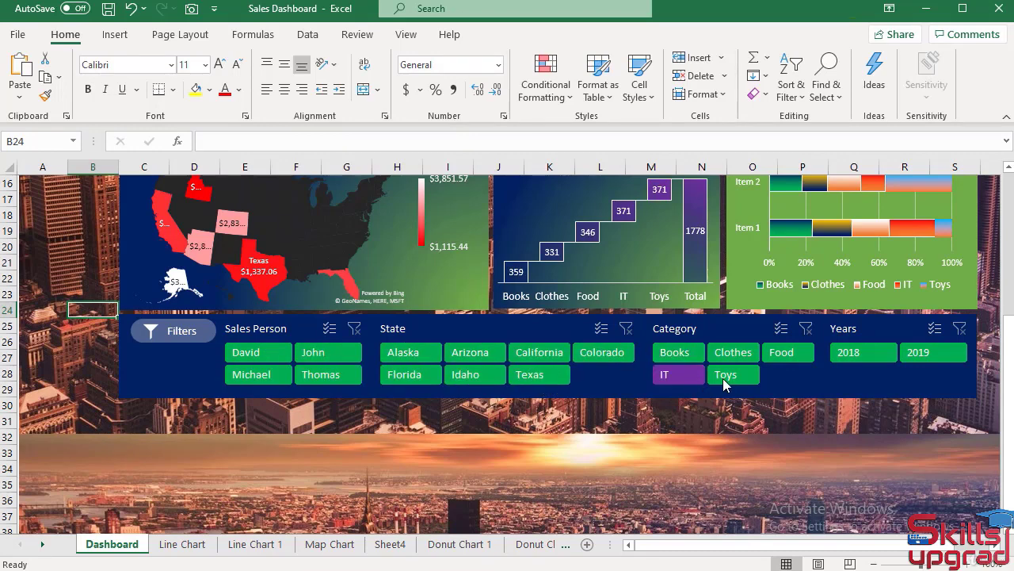
# Step: Connect the Sales Person slicer to the PivotTables on Bar Chart, Donut Chart 2, Donut Chart 1, Line Chart 1, Map Chart and Sheet4
pyautogui.rightClick(297, 330)
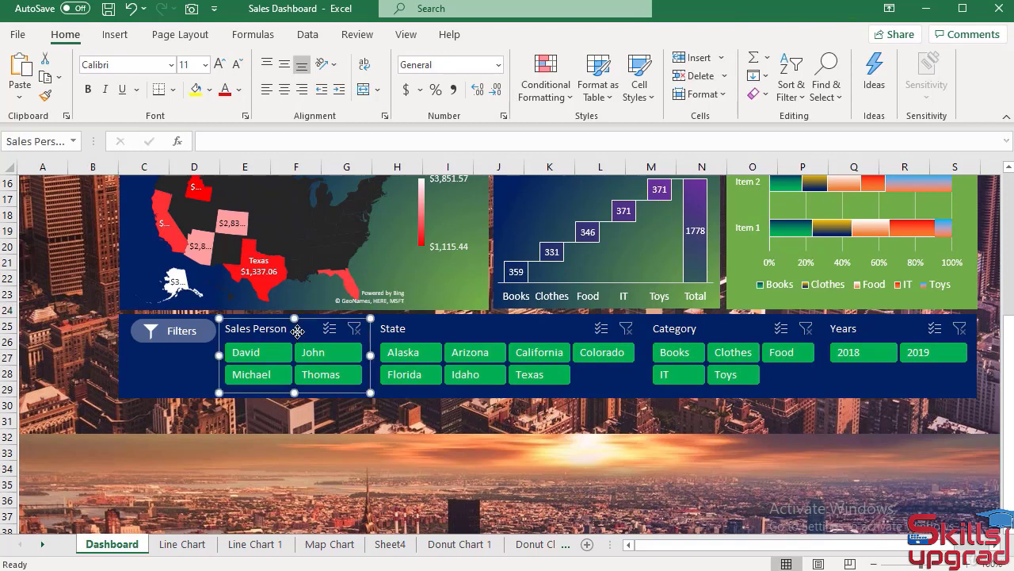
pyautogui.click(354, 134)
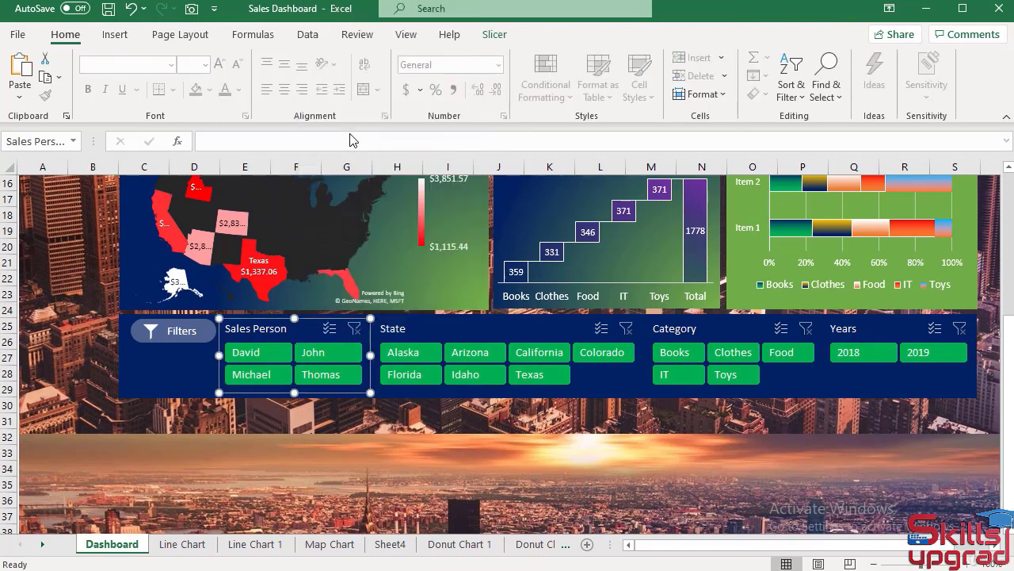
pyautogui.click(227, 144)
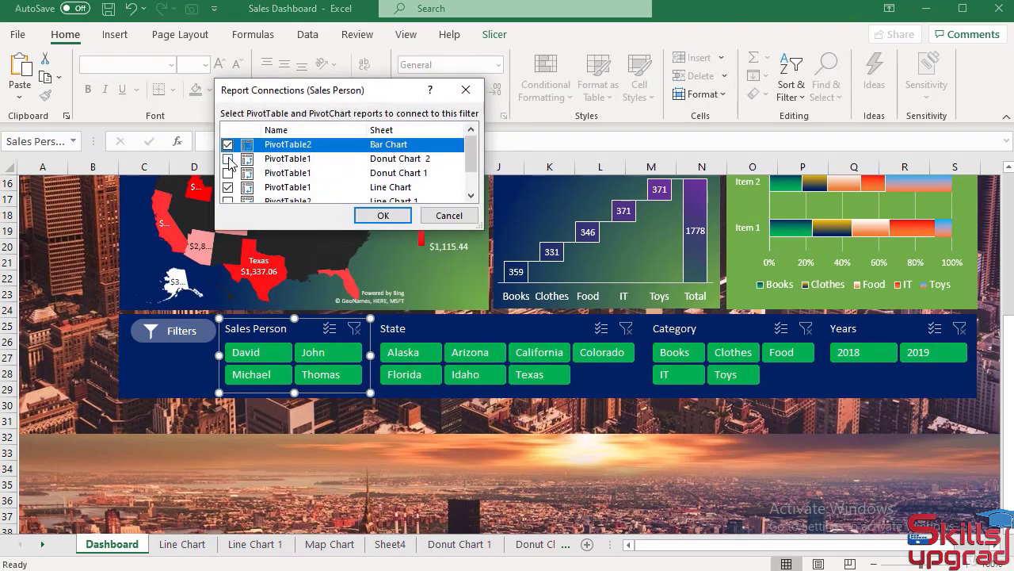
pyautogui.click(228, 159)
pyautogui.click(227, 172)
pyautogui.scroll(-1, 262, 164)
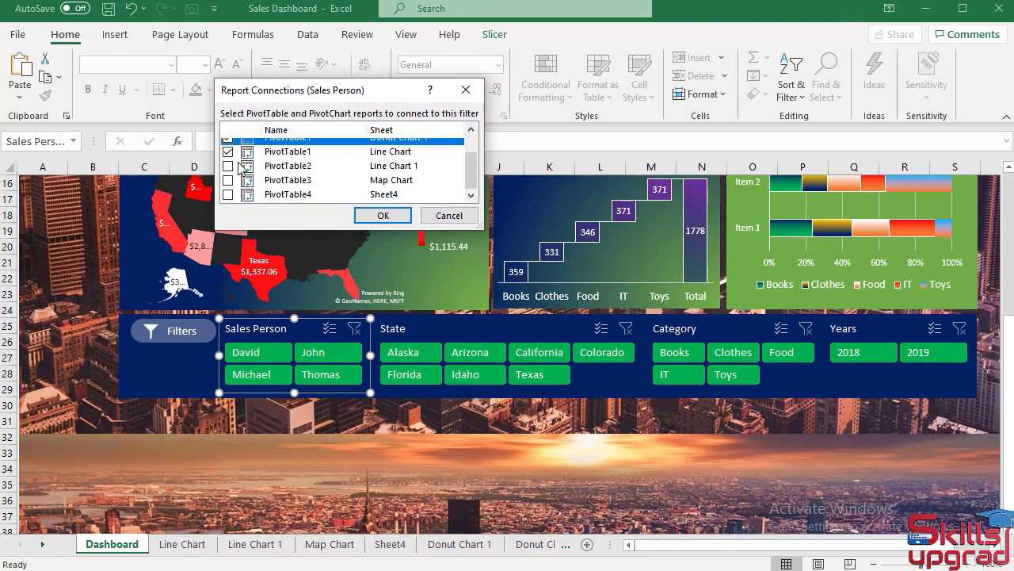
pyautogui.click(228, 166)
pyautogui.click(228, 180)
pyautogui.click(228, 194)
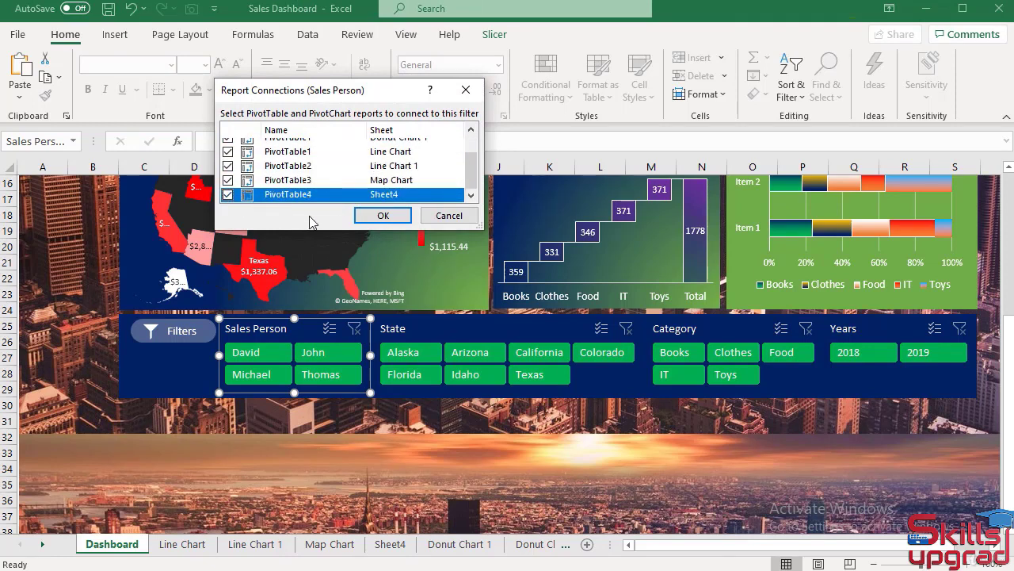
pyautogui.click(373, 215)
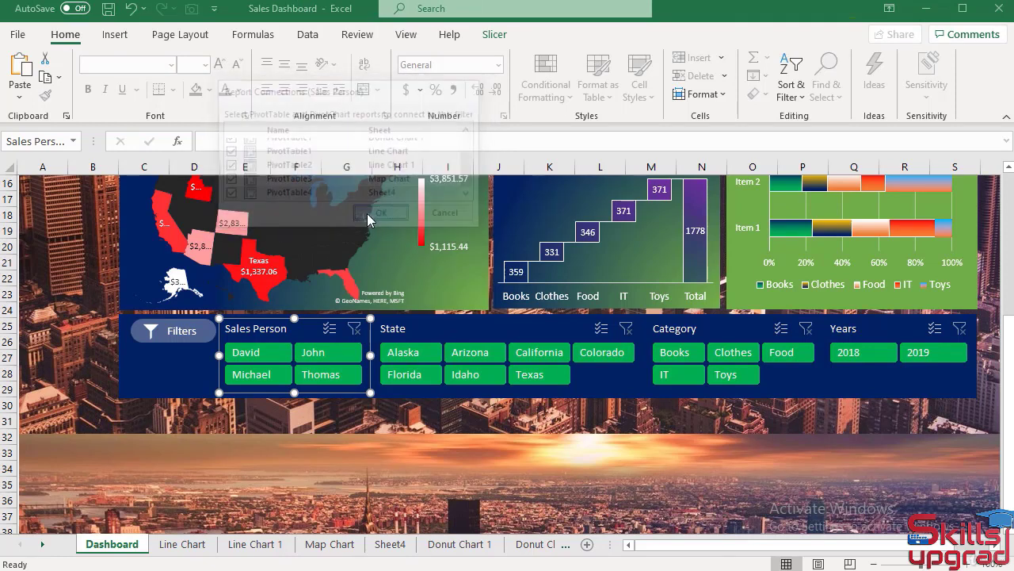
# Step: Connect the State slicer to the remaining PivotTables, including those on Donut Chart 2, Donut Chart 1, Line Chart 1, Map Chart and Sheet4
pyautogui.rightClick(426, 335)
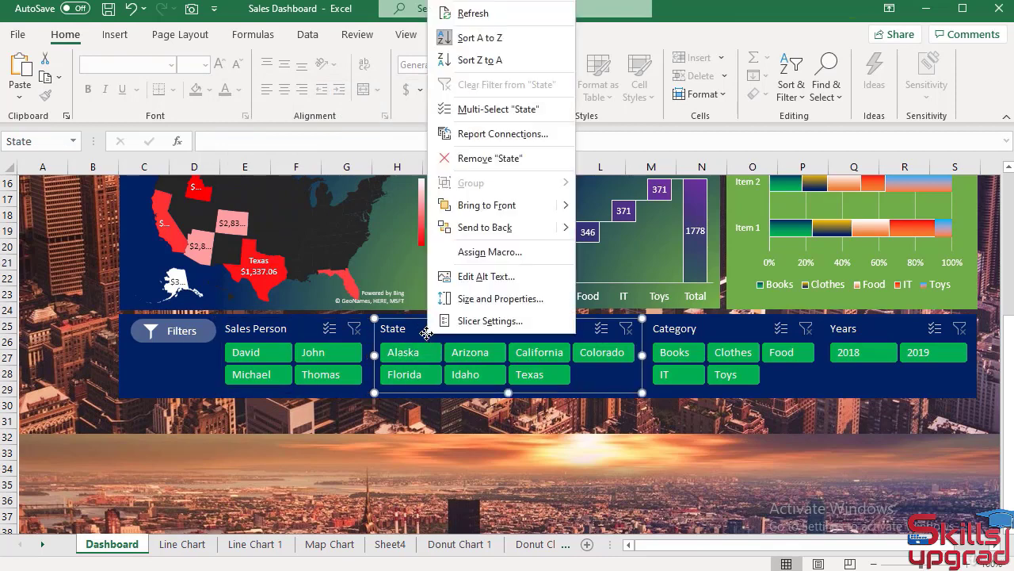
pyautogui.click(473, 136)
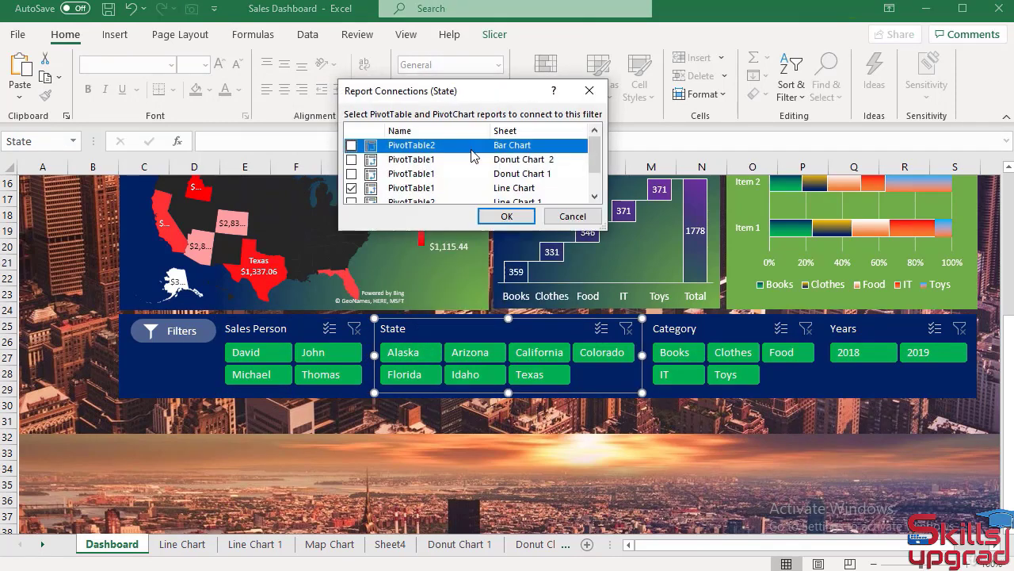
pyautogui.click(351, 159)
pyautogui.click(351, 174)
pyautogui.scroll(-1, 352, 175)
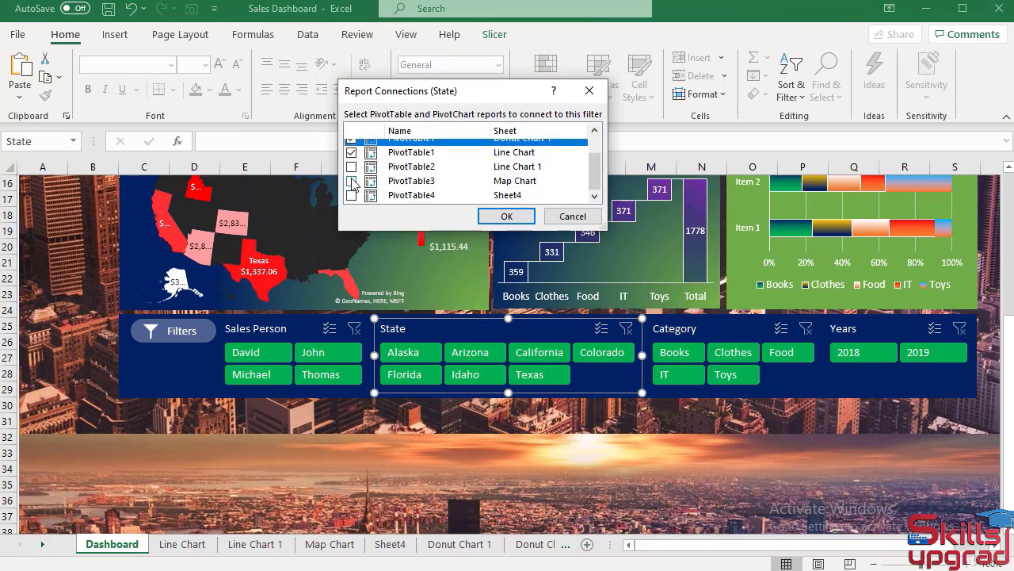
pyautogui.click(351, 166)
pyautogui.click(352, 196)
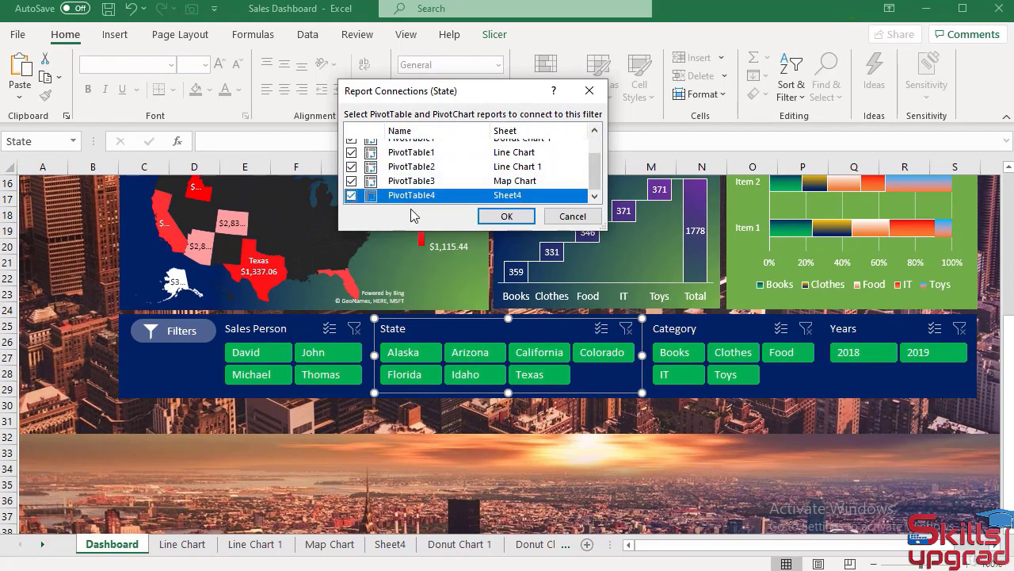
pyautogui.click(507, 216)
# Step: Connect the Category slicer to the PivotTables on Bar Chart, Donut Chart 2, Donut Chart 1, Line Chart 1, Map Chart and Sheet4
pyautogui.rightClick(715, 338)
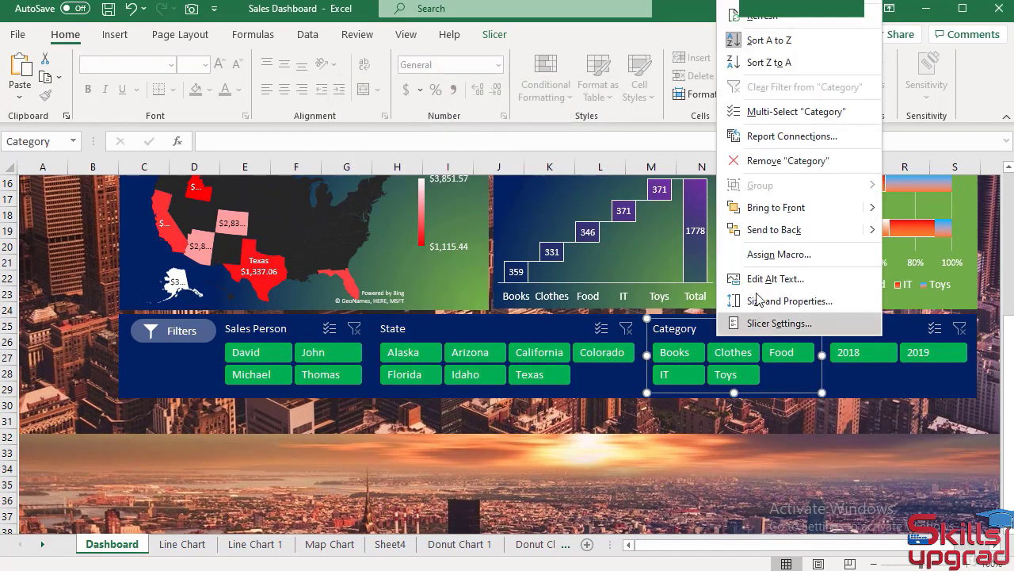
pyautogui.click(758, 135)
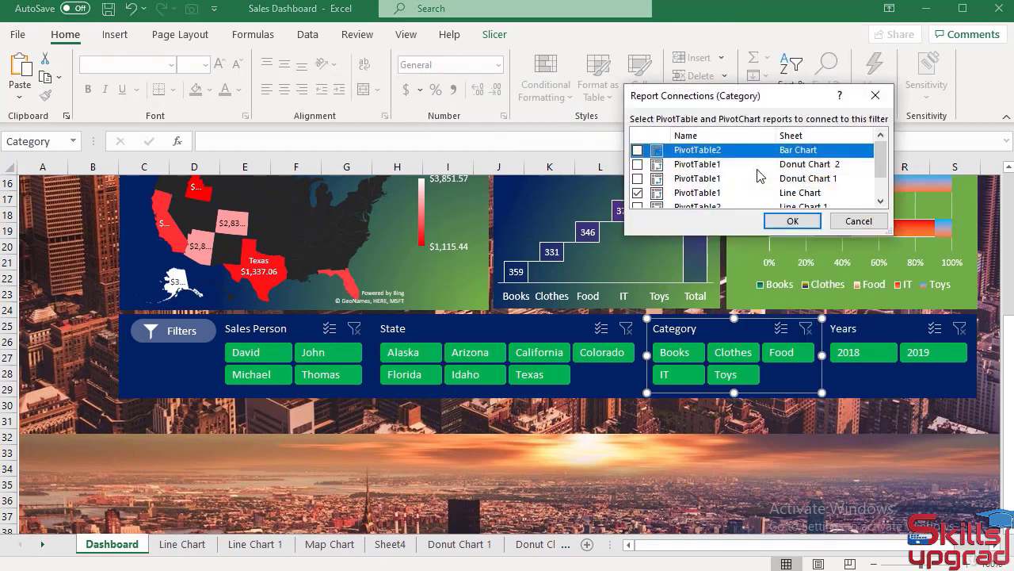
pyautogui.click(637, 150)
pyautogui.click(637, 164)
pyautogui.click(637, 179)
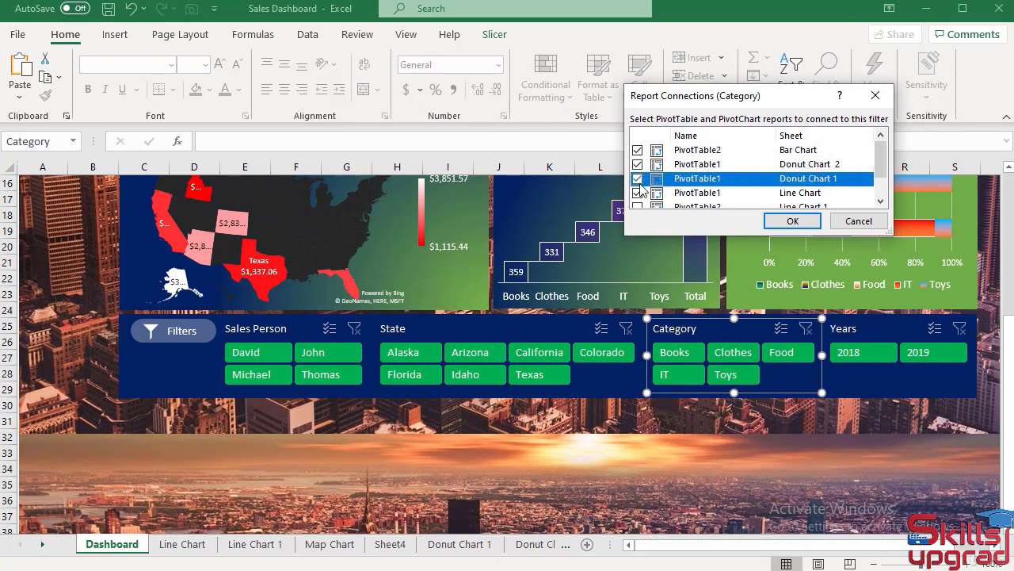
pyautogui.scroll(-1, 641, 199)
pyautogui.click(638, 171)
pyautogui.click(638, 185)
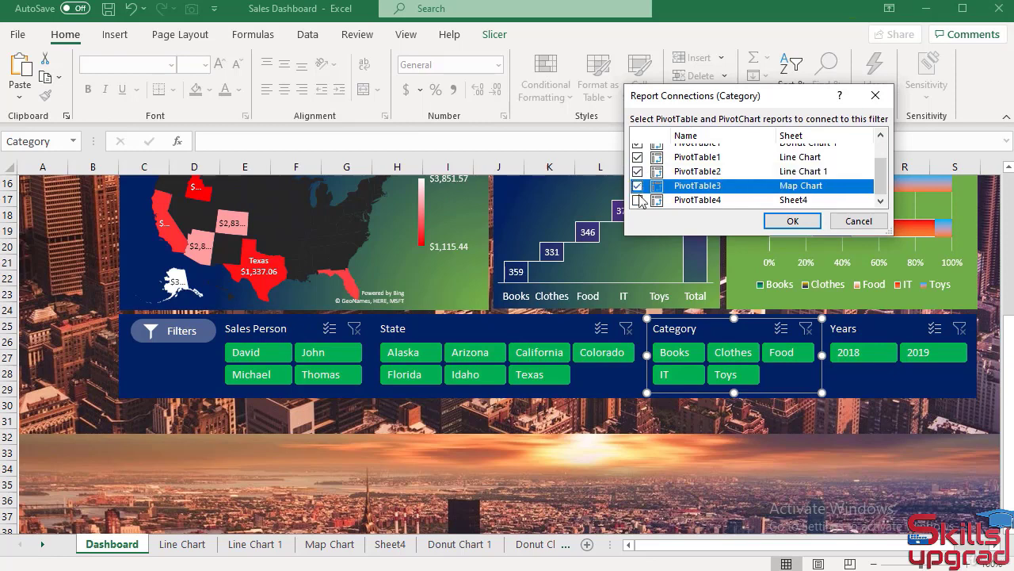
pyautogui.click(638, 199)
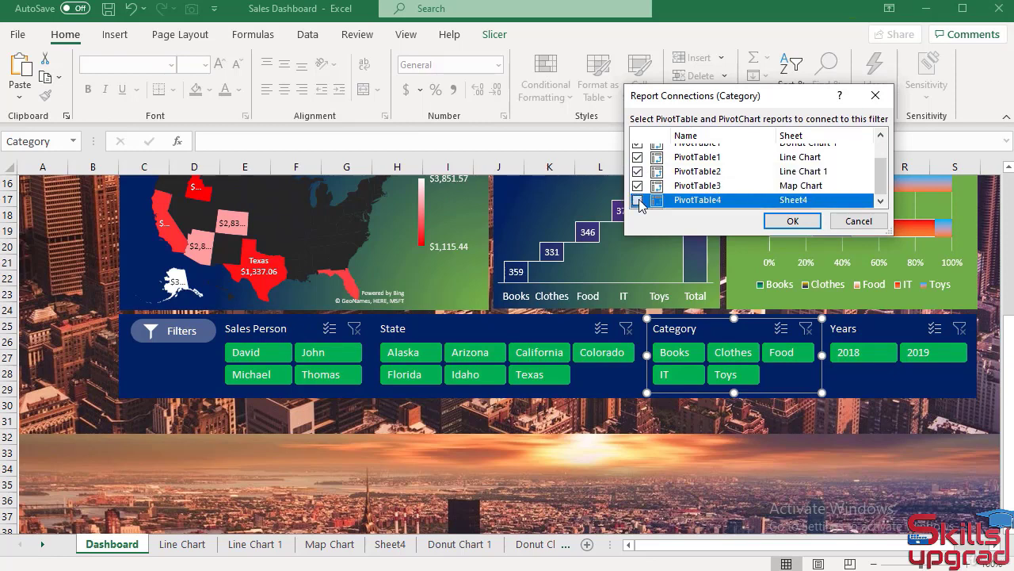
pyautogui.click(770, 225)
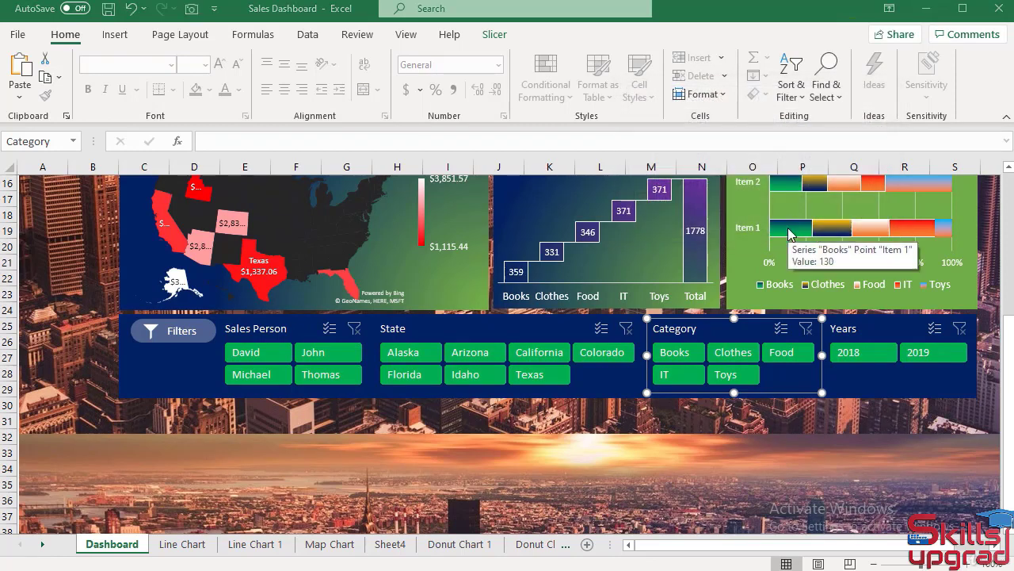
# Step: Connect the Years slicer to the PivotTables on Bar Chart, Donut Chart 2, Donut Chart 1, Line Chart 1, Map Chart and Sheet4
pyautogui.click(892, 378)
pyautogui.rightClick(892, 378)
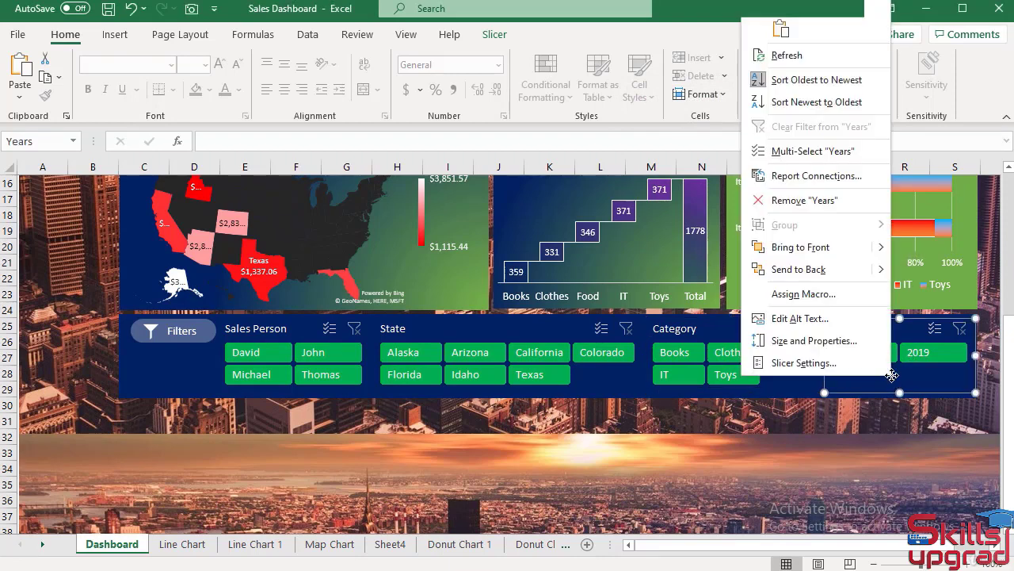
pyautogui.click(804, 180)
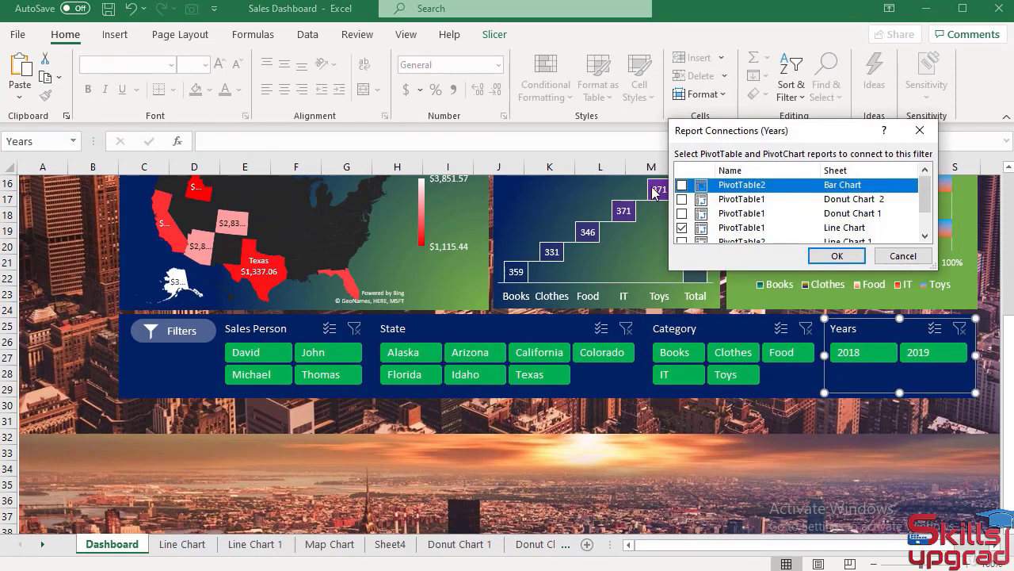
pyautogui.click(682, 185)
pyautogui.click(681, 199)
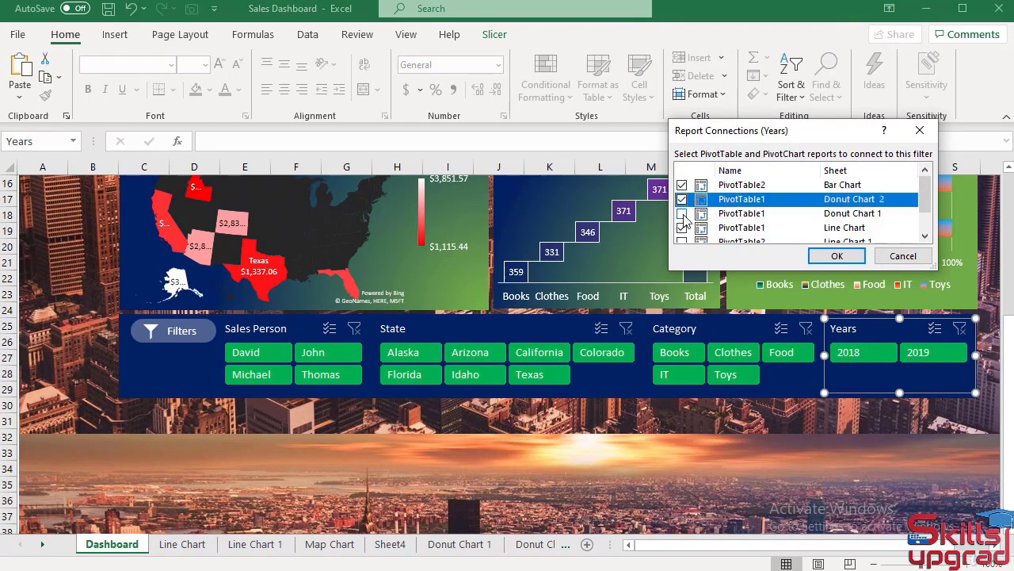
pyautogui.click(682, 214)
pyautogui.scroll(-1, 683, 213)
pyautogui.click(682, 206)
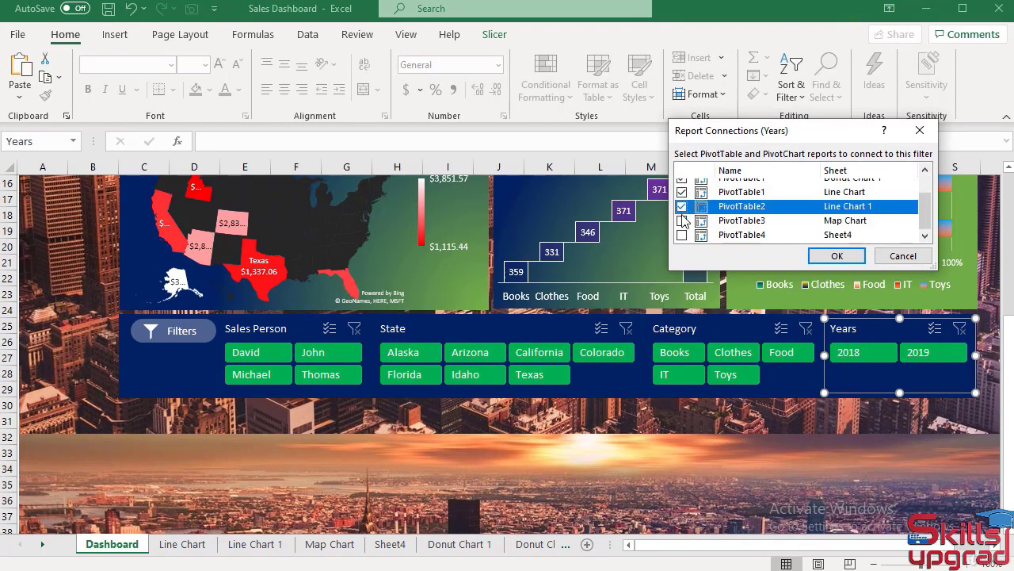
pyautogui.click(682, 221)
pyautogui.click(682, 235)
pyautogui.click(837, 256)
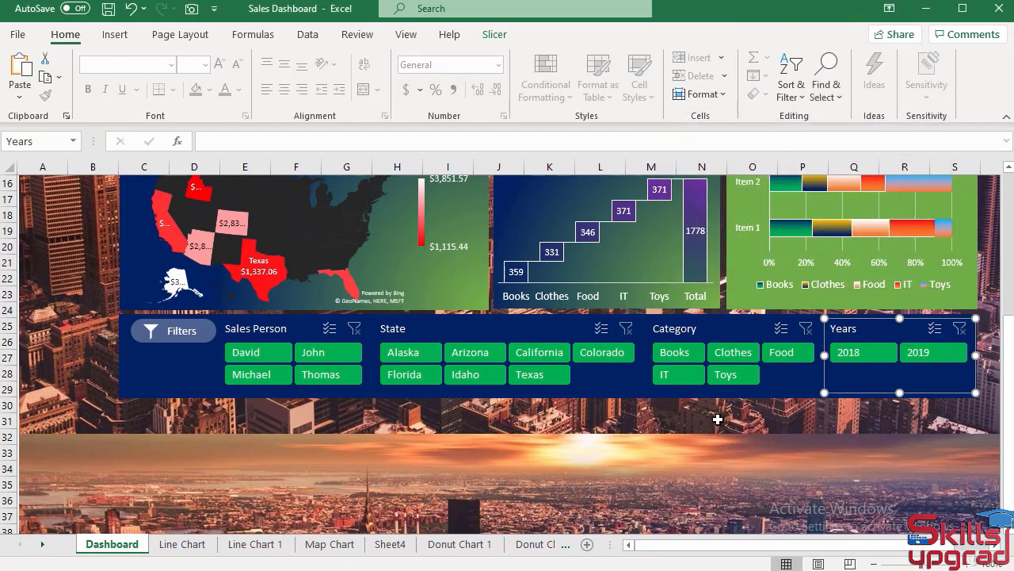
pyautogui.moveTo(1006, 385); pyautogui.dragTo(1009, 221)
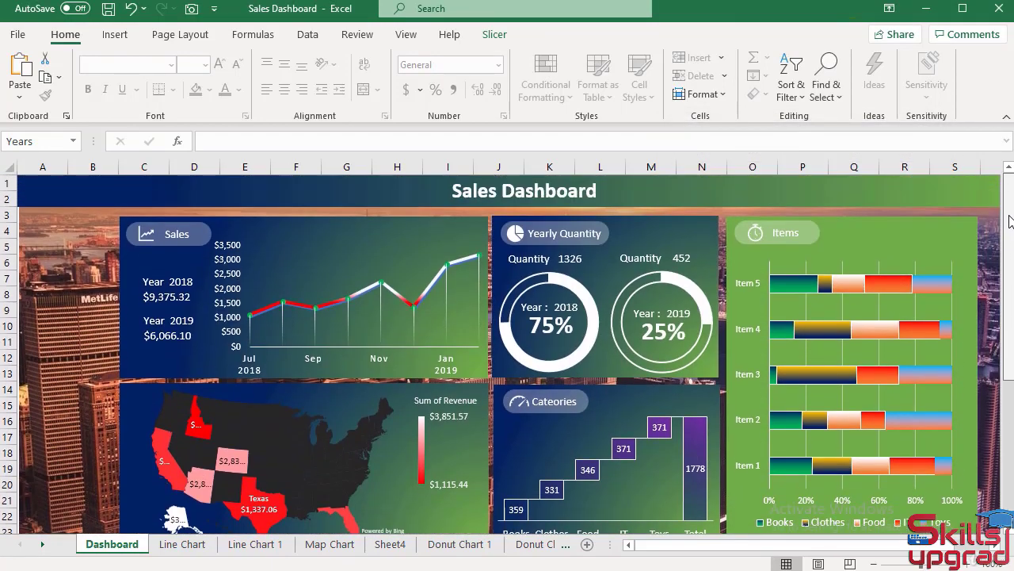
# Step: Collapse the ribbon to enlarge the dashboard area and select cell B16 to deselect the Years slicer
pyautogui.click(1002, 117)
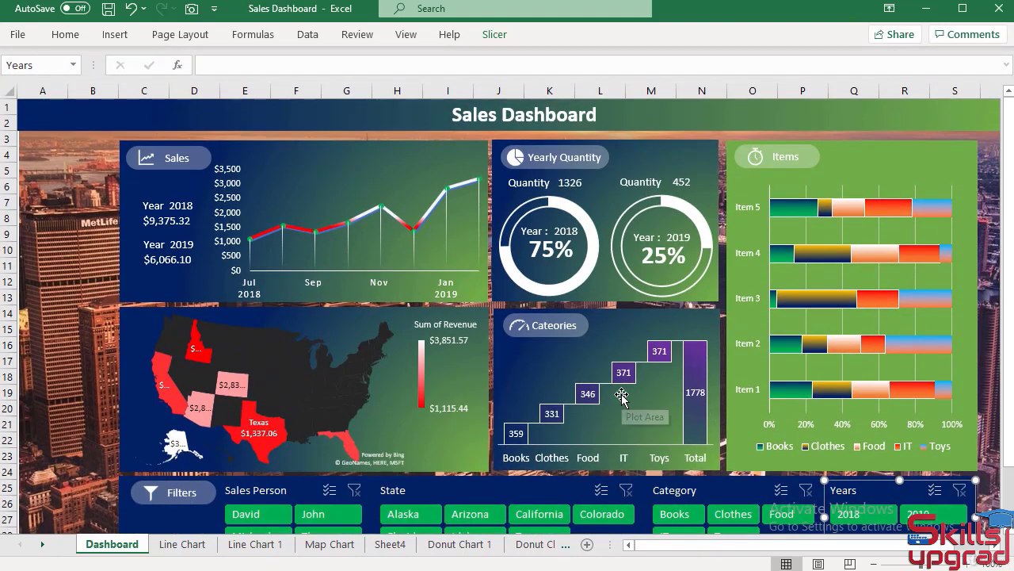
pyautogui.click(93, 349)
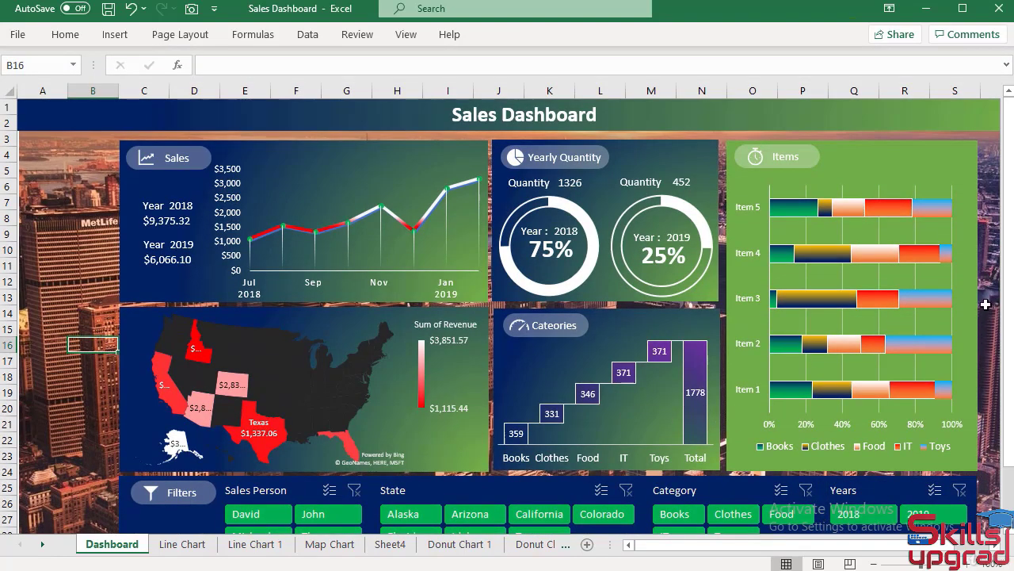
# Step: Test the Sales Person slicer by filtering the dashboard by each of the four salespeople in turn, and clear its filter
pyautogui.scroll(-1, 1012, 312)
pyautogui.scroll(-1, 1012, 311)
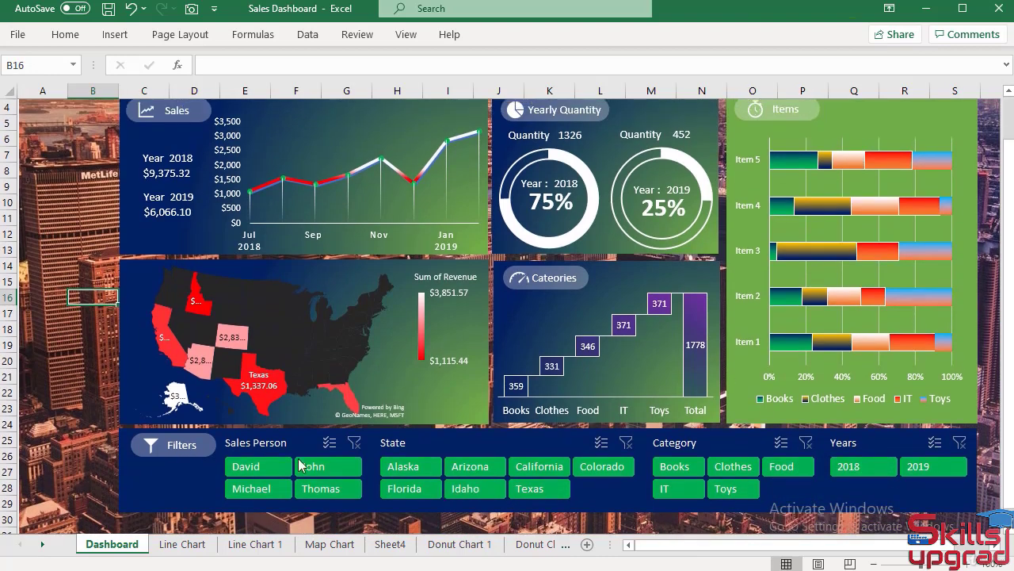
pyautogui.click(241, 469)
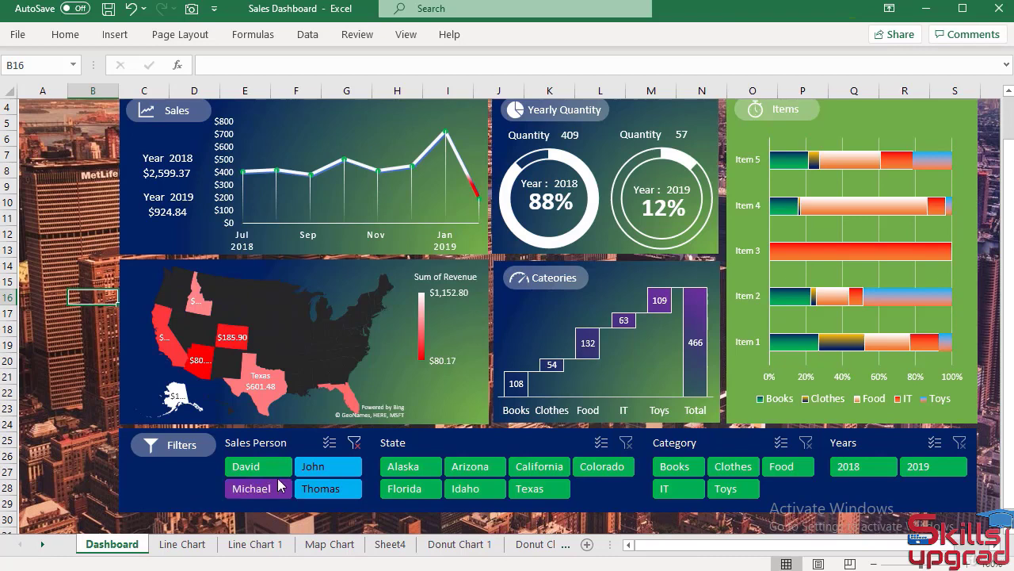
pyautogui.click(325, 468)
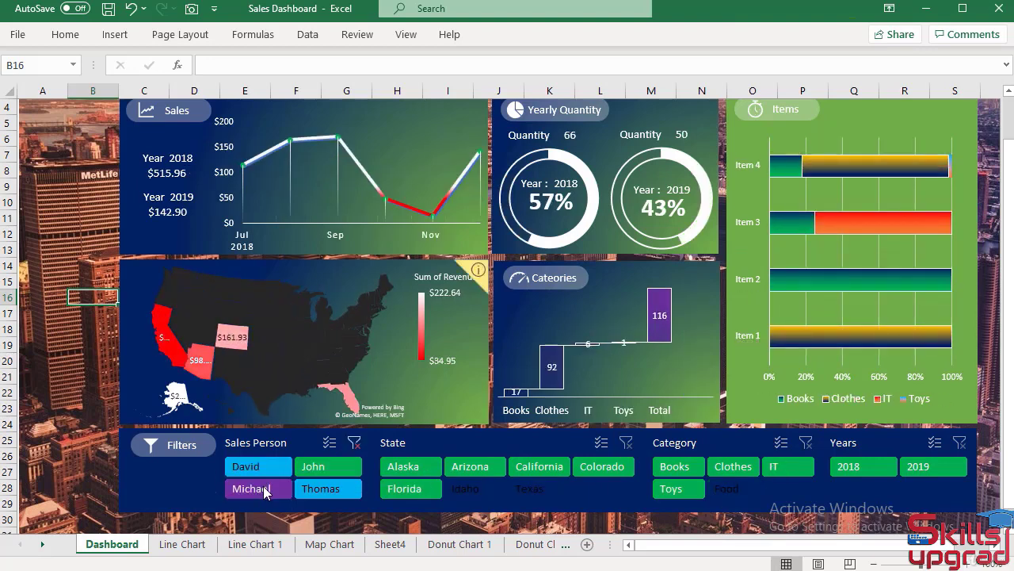
pyautogui.click(263, 486)
pyautogui.click(332, 489)
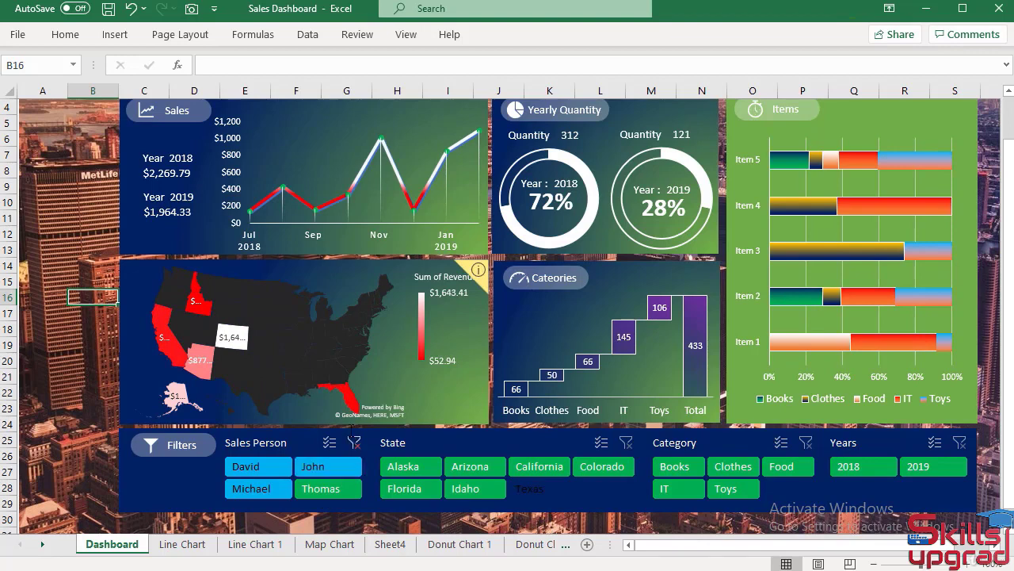
pyautogui.click(354, 442)
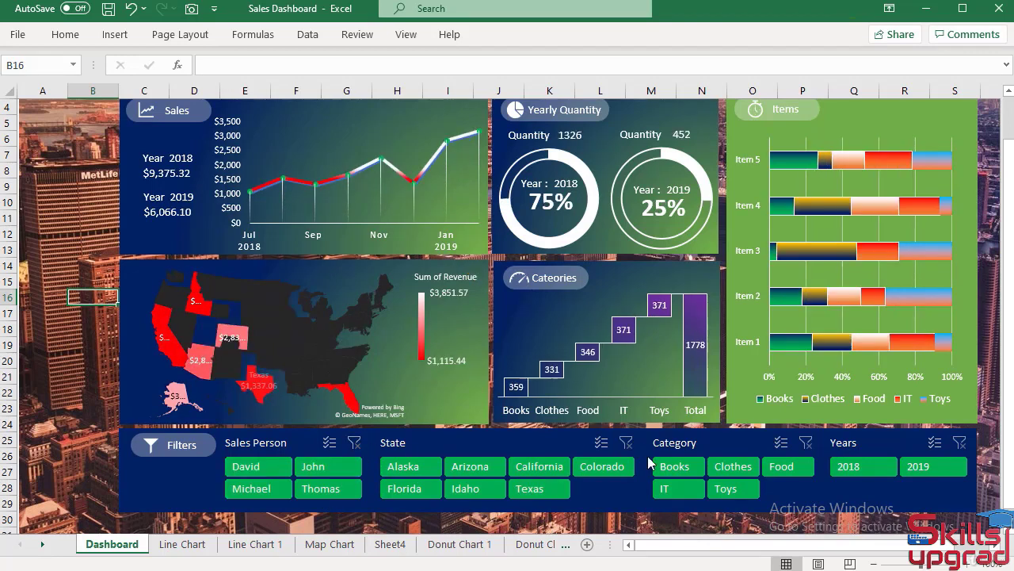
# Step: Test the Category slicer by filtering the dashboard by Books, Food and Clothes in turn, and clear its filter
pyautogui.click(673, 465)
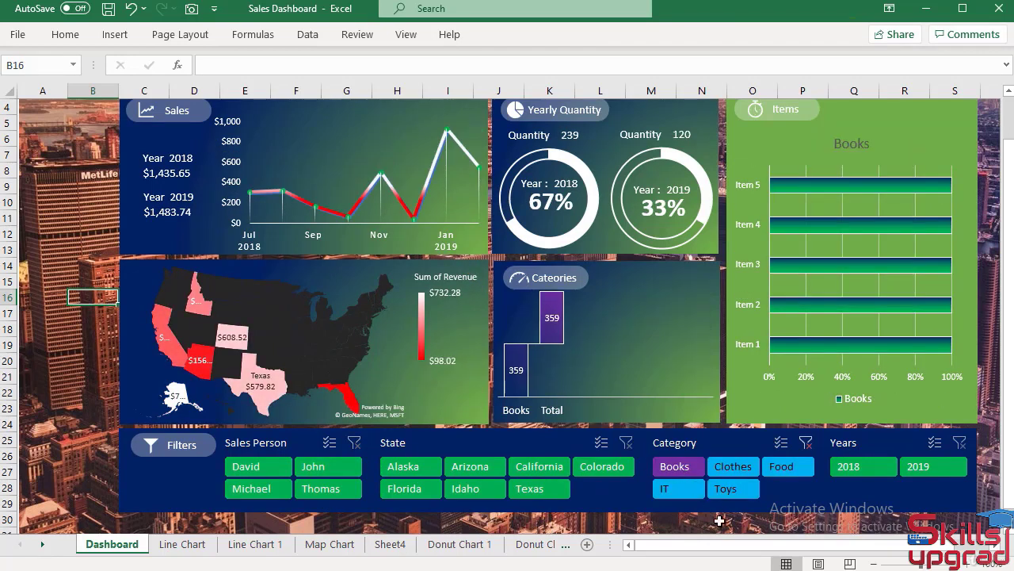
pyautogui.click(785, 468)
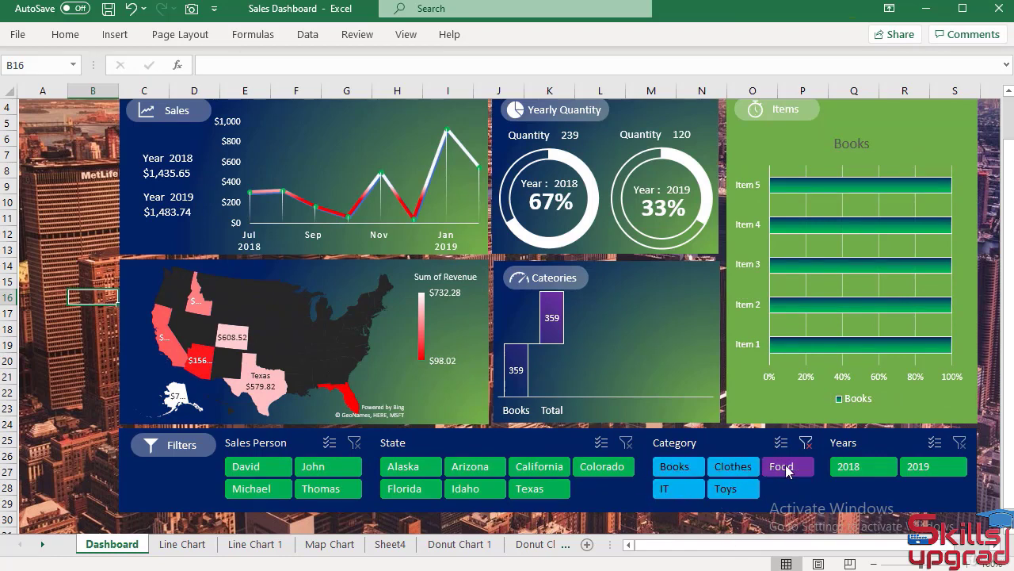
pyautogui.click(730, 473)
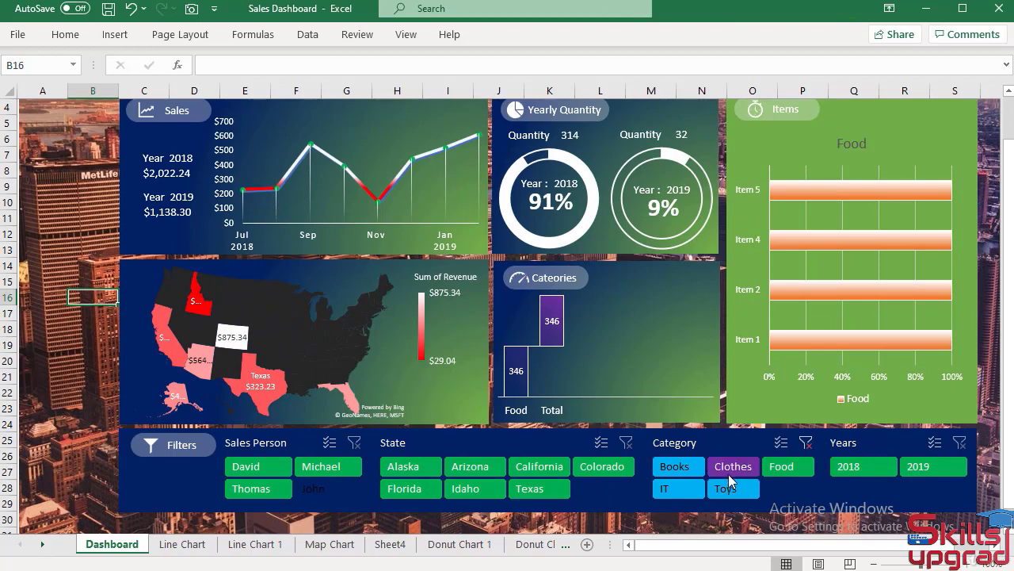
pyautogui.click(806, 444)
pyautogui.scroll(1, 423, 404)
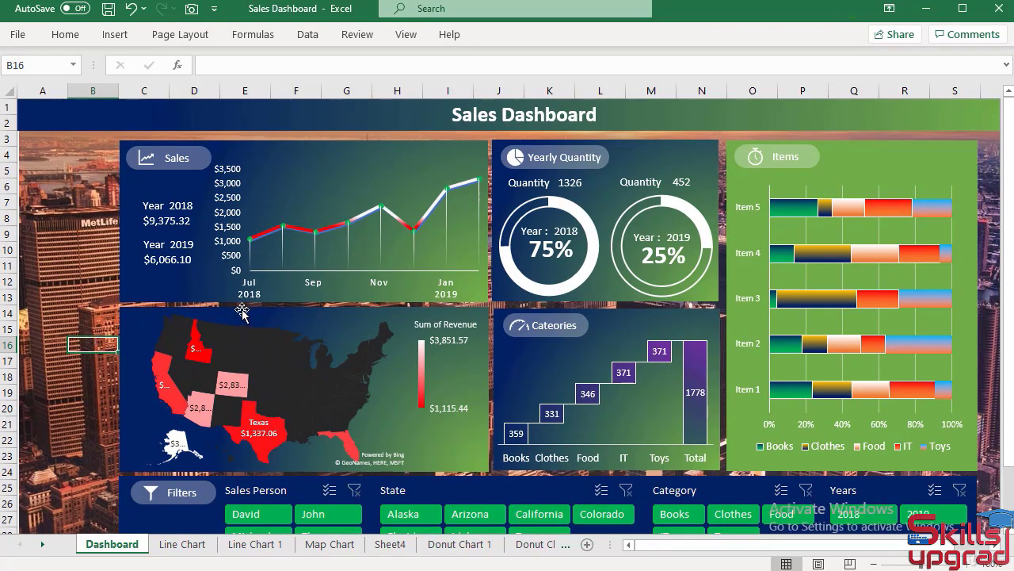
pyautogui.scroll(-1, 242, 310)
pyautogui.scroll(-1, 242, 310)
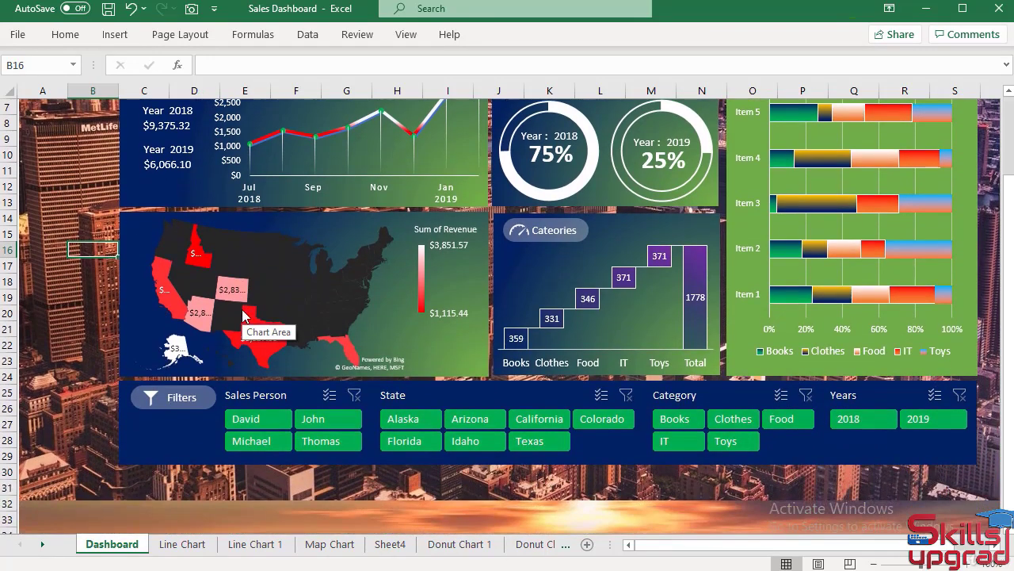
pyautogui.scroll(2, 242, 310)
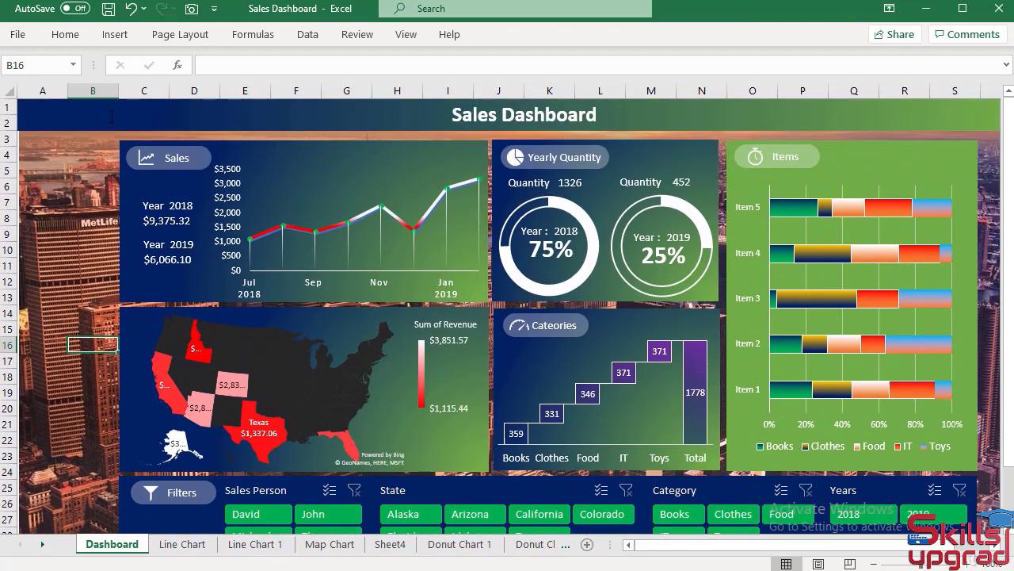